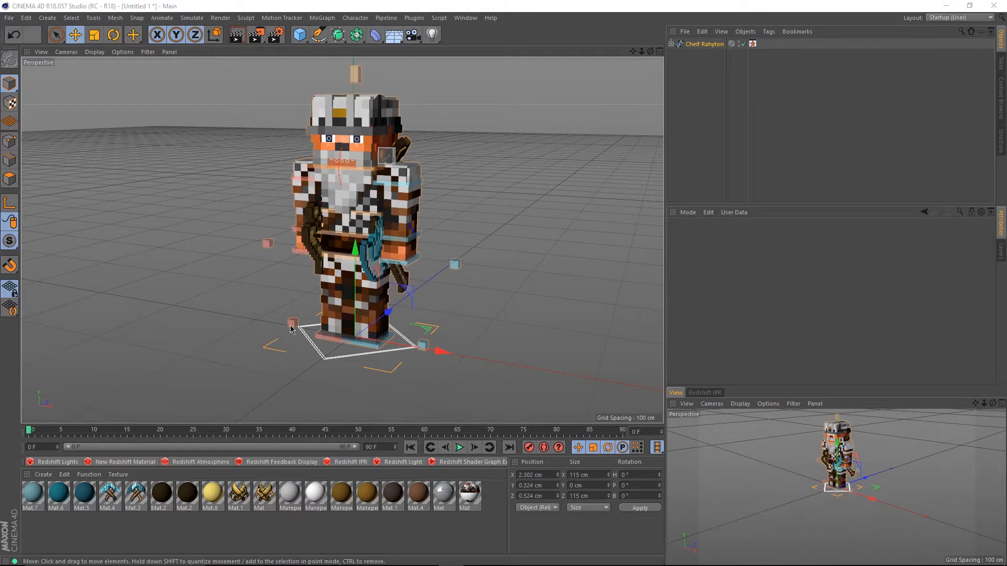
- Rotate the Cheif Rahyton character's upper body at the waist control to a 40° heading
alt+middle_drag(248, 282, 267, 296)
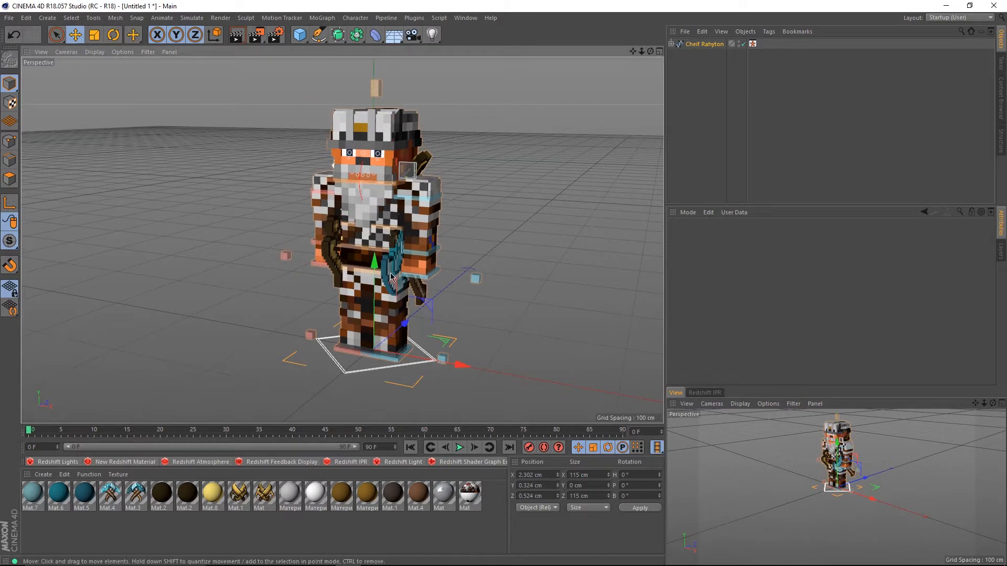
scroll(391, 275, up, 2)
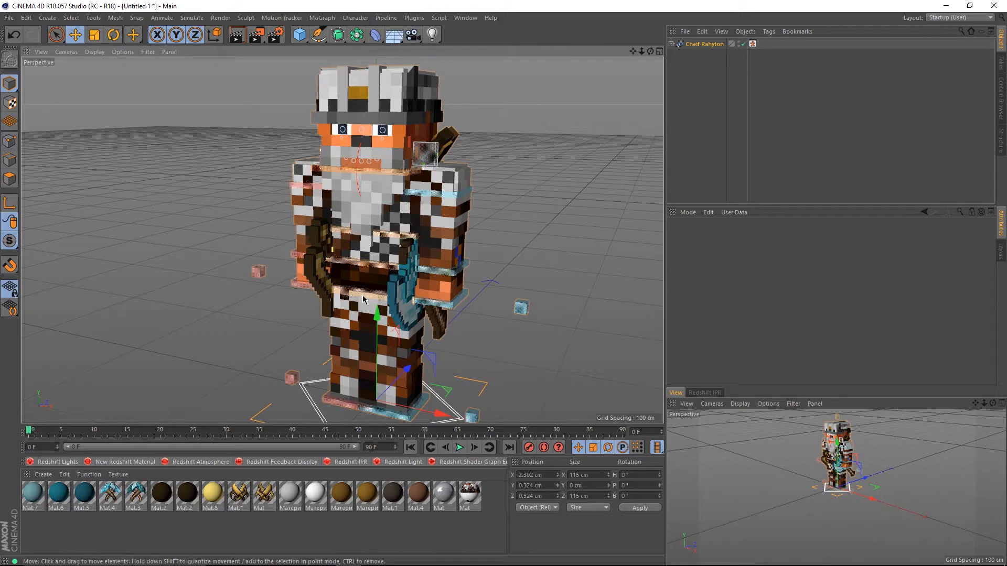
key(r)
drag(372, 304, 401, 299)
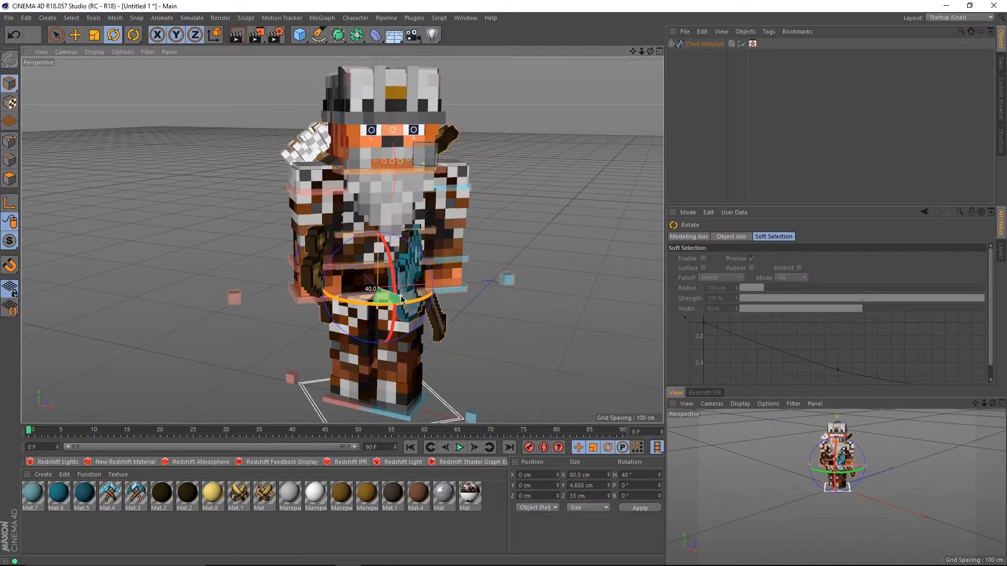
key(e)
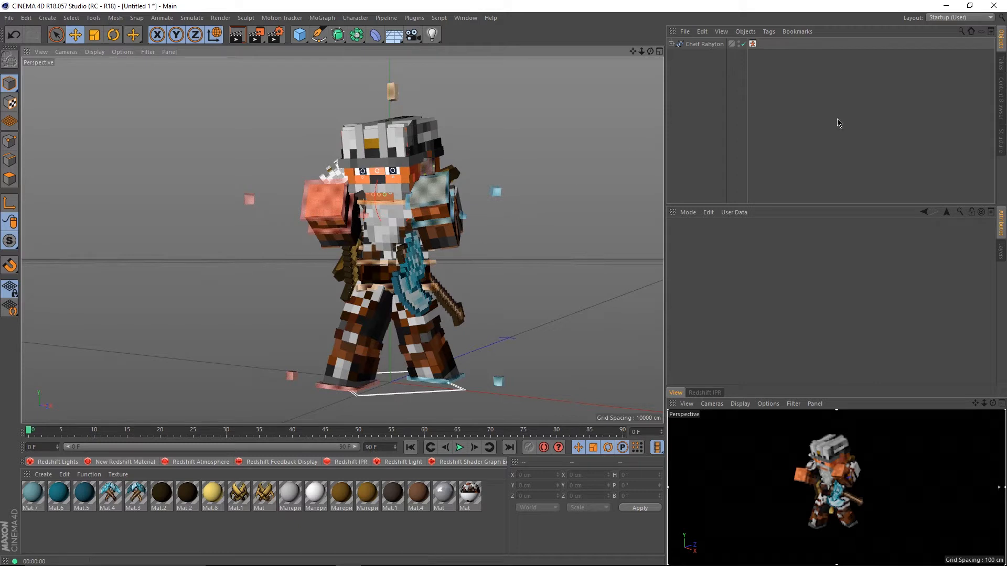
- Browse the content library for the folder that holds the Cheif Rahyton rig and its textures
click(1002, 108)
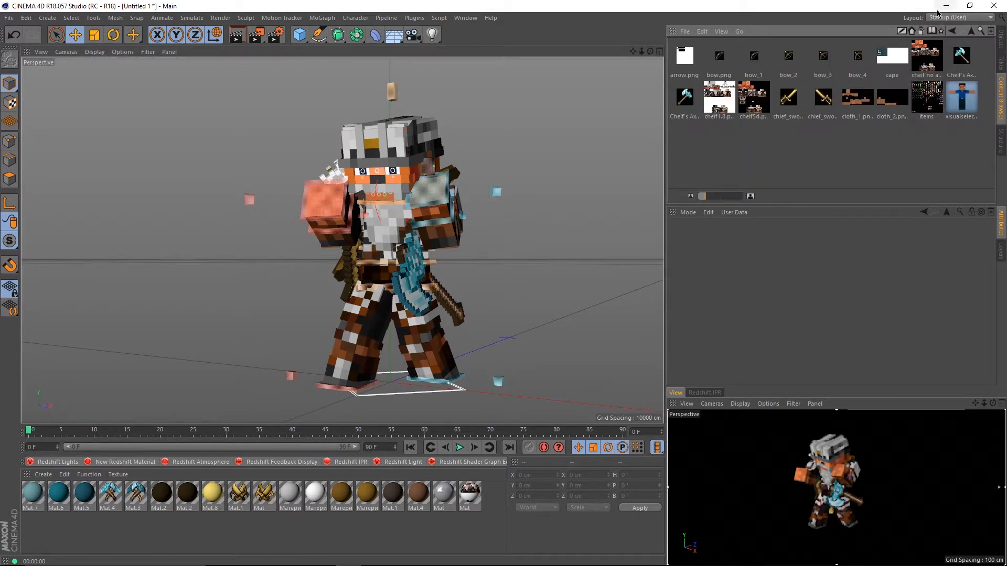
click(951, 31)
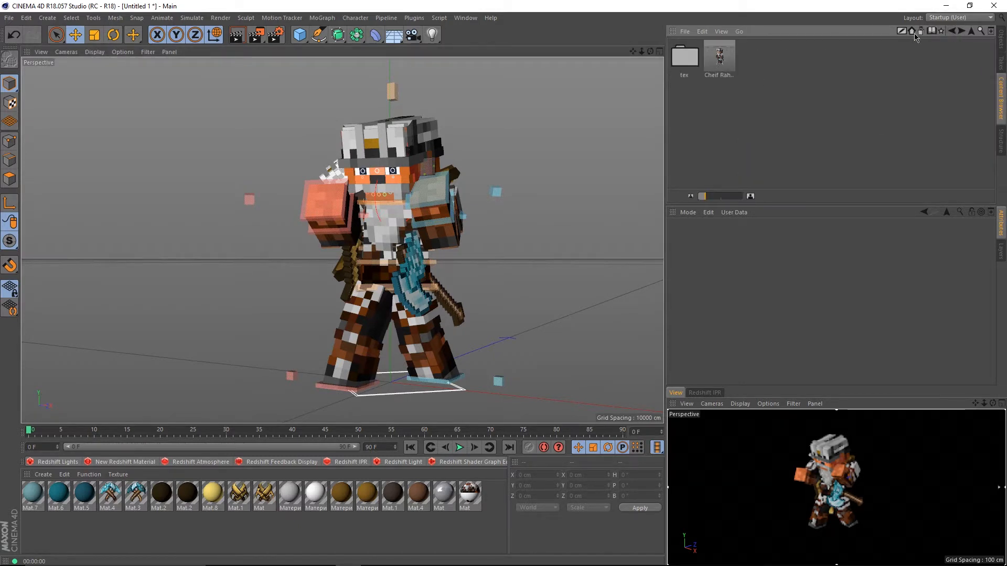
click(961, 31)
click(952, 31)
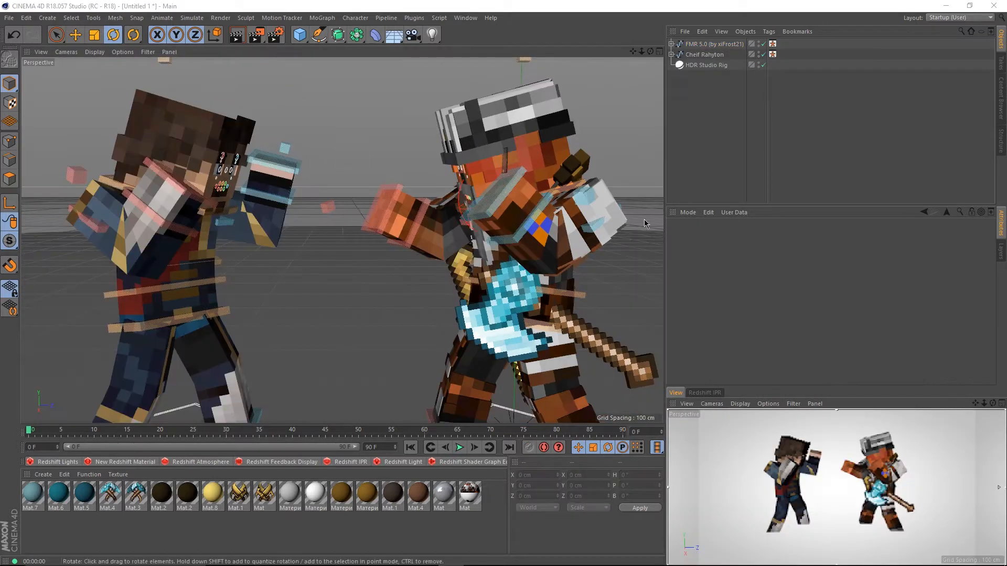
- Inspect the HDR Studio Rig's settings and view the brown-haired character's face and raised arms up close
click(691, 66)
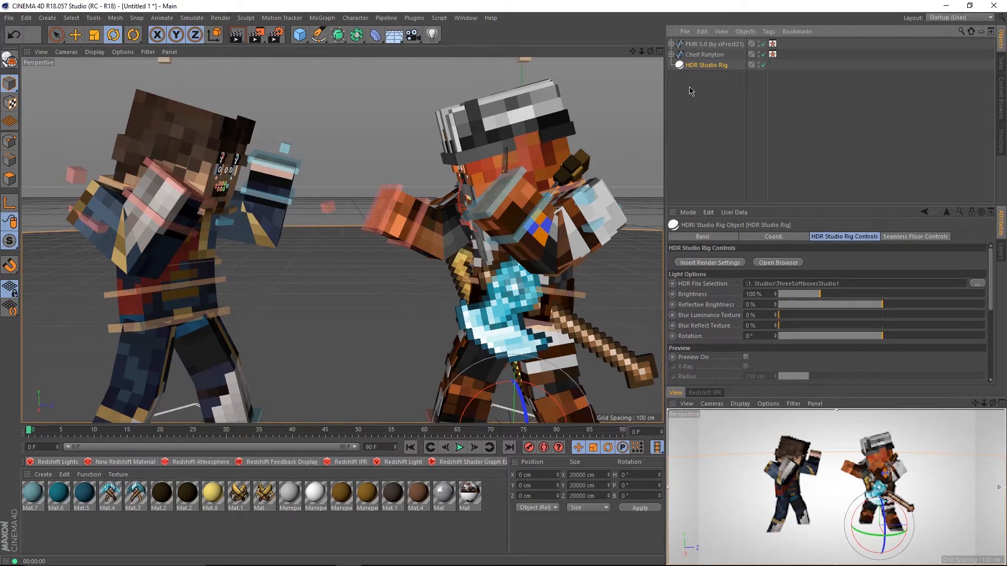
click(684, 132)
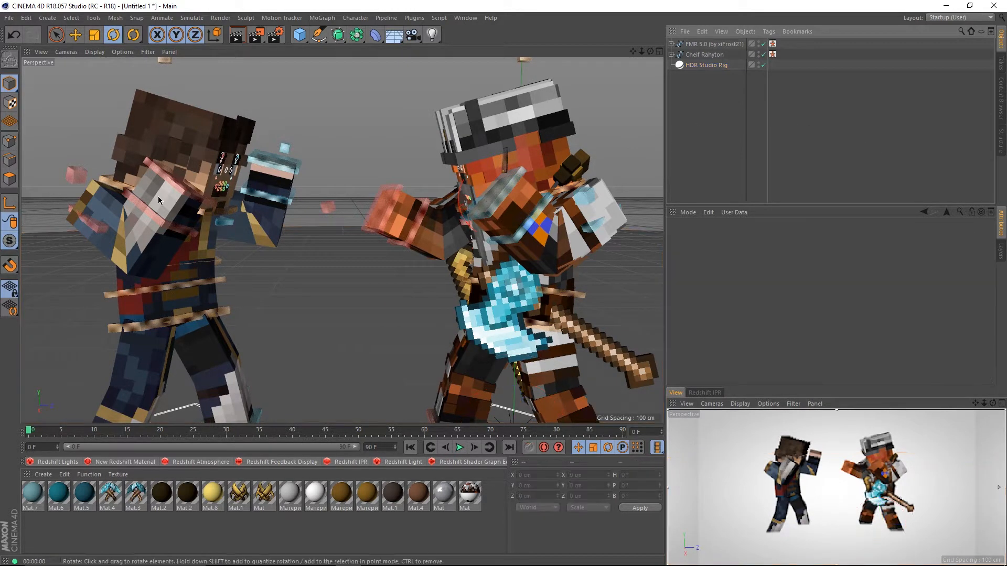
scroll(131, 196, up, 5)
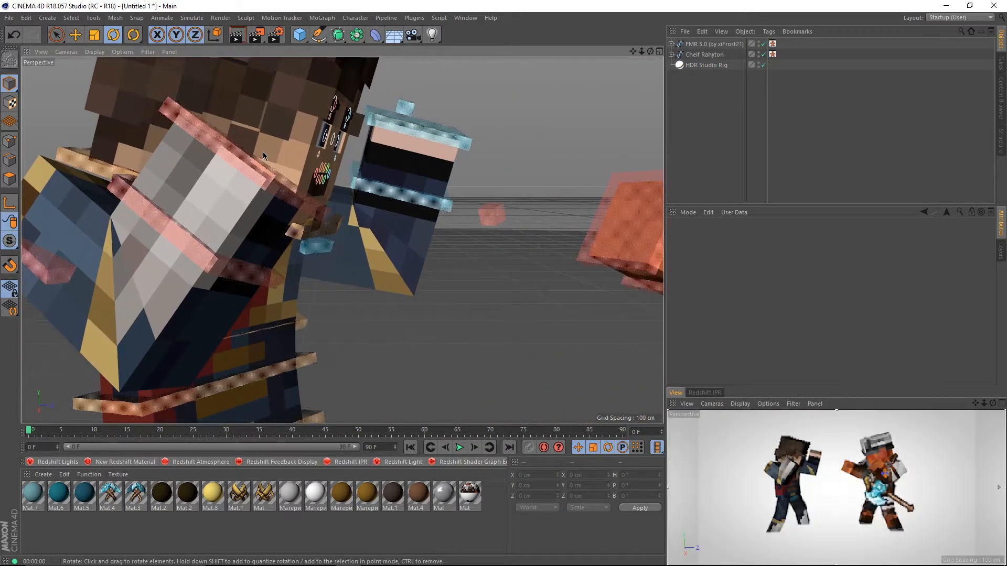
scroll(206, 136, up, 5)
alt+drag(206, 137, 375, 175)
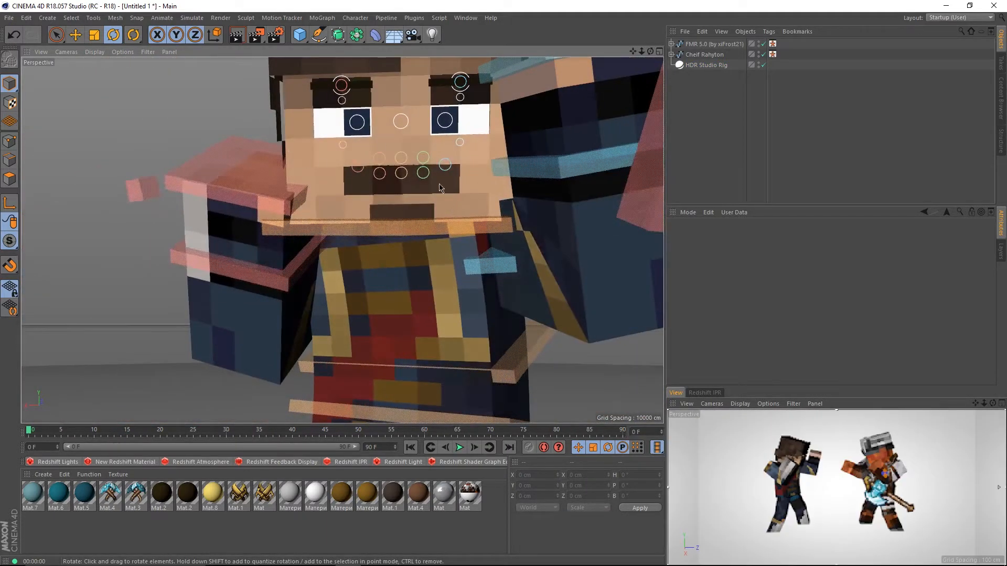
alt+drag(393, 229, 530, 237)
scroll(452, 206, down, 8)
alt+middle_drag(452, 207, 338, 210)
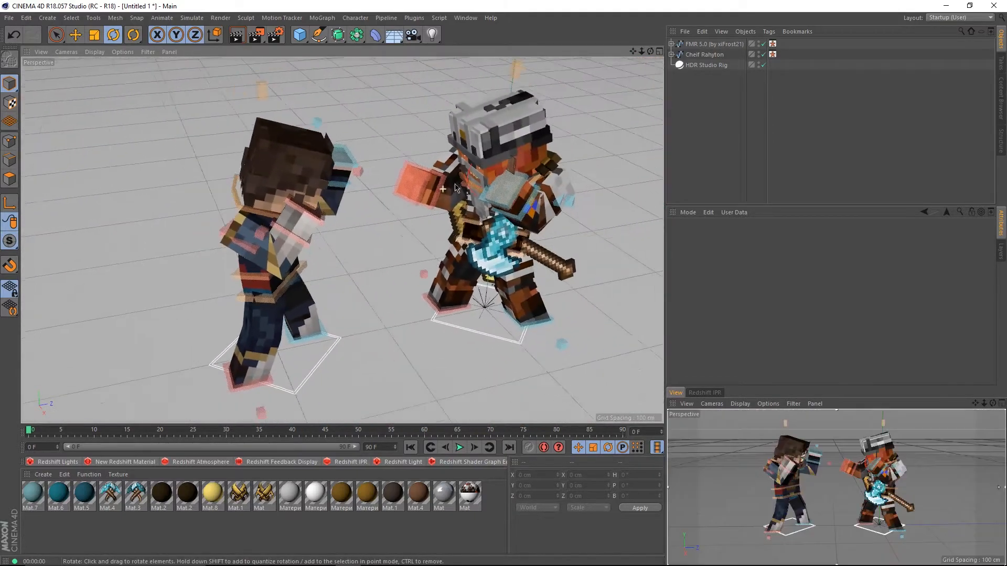
- Examine both characters' fighting poses and the brown-haired character's guard from several angles
scroll(516, 127, up, 4)
alt+drag(503, 153, 435, 108)
scroll(218, 219, up, 4)
alt+drag(218, 219, 7, 230)
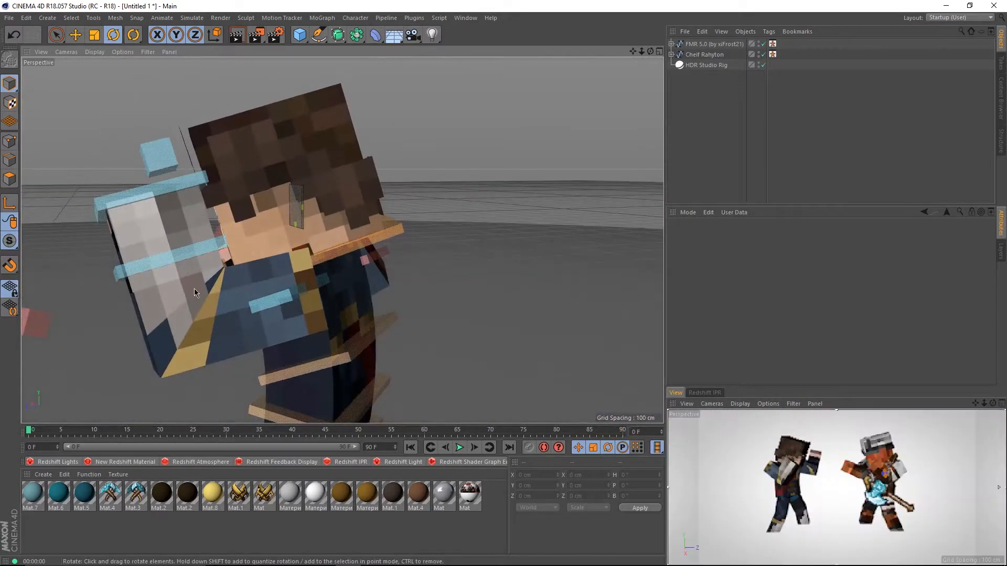
alt+drag(197, 282, 346, 238)
scroll(346, 239, down, 5)
alt+middle_drag(367, 240, 376, 314)
alt+middle_drag(389, 193, 388, 296)
scroll(363, 333, up, 2)
scroll(388, 297, up, 3)
alt+drag(367, 183, 378, 211)
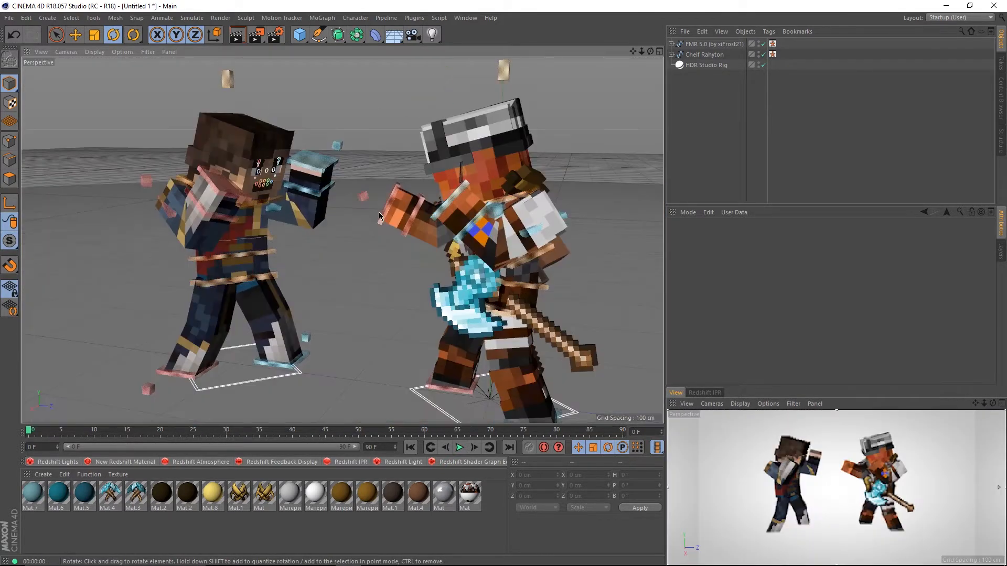
- Try moving the brown-haired character's left arm control toward the opponent, and undo the move
click(316, 169)
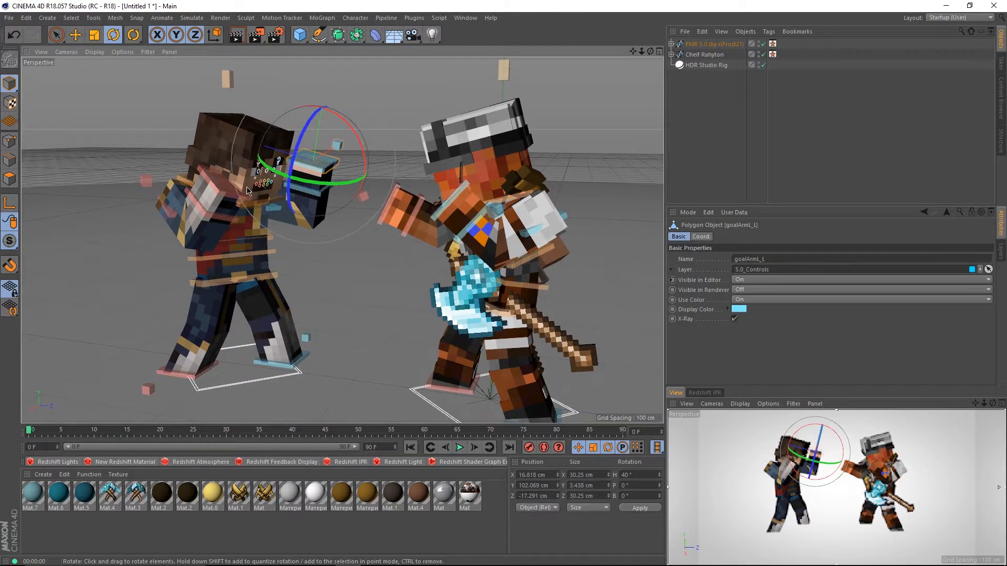
key(e)
mouse_move(312, 235)
mouse_down()
mouse_move(412, 237)
mouse_move(294, 237)
mouse_move(361, 234)
mouse_move(332, 225)
mouse_move(328, 263)
mouse_move(322, 238)
mouse_up()
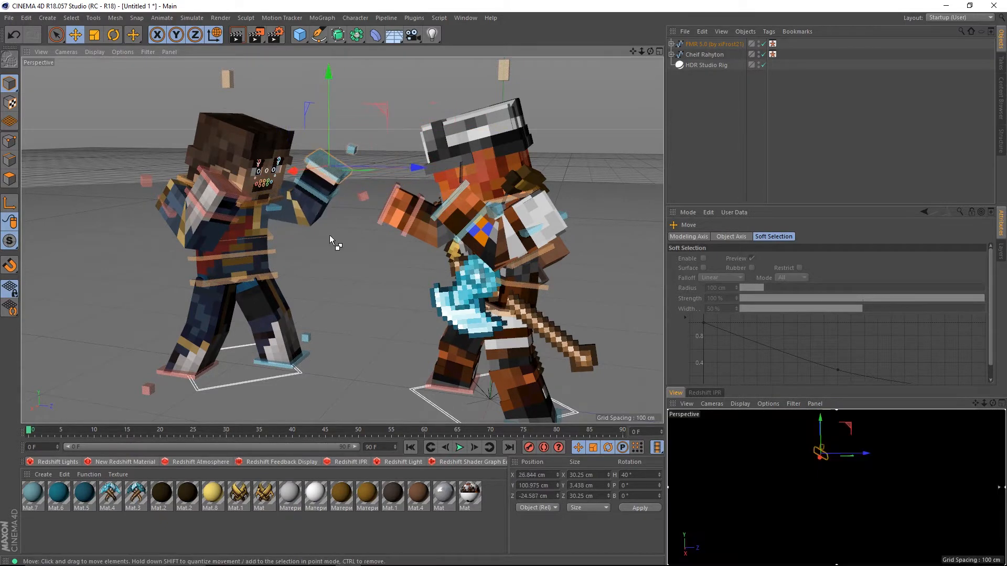
click(406, 235)
drag(406, 231, 491, 244)
click(492, 193)
key(ctrl+z)
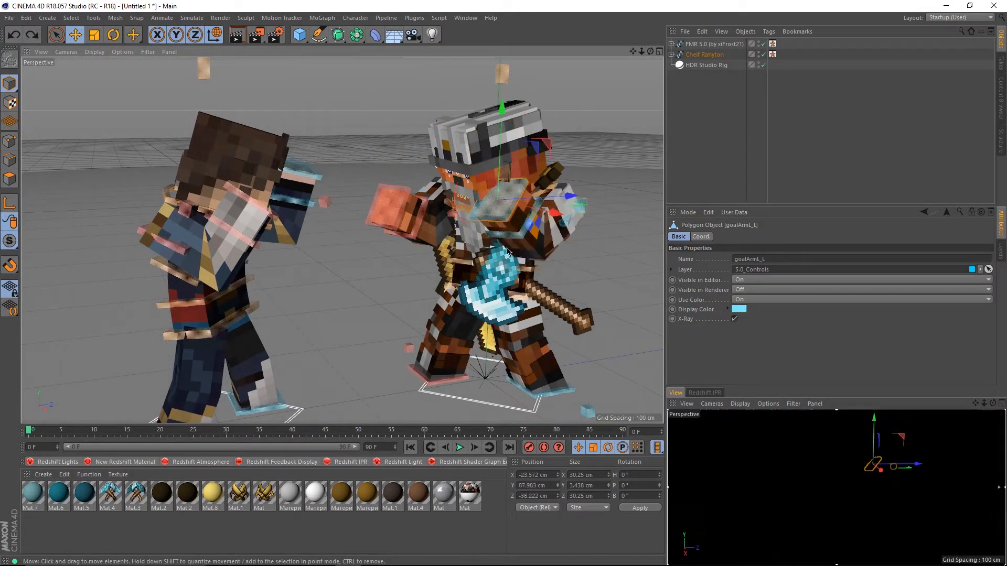
- Try a punching pose on Cheif Rahyton with the waist and left arm shifted toward the opponent, and undo it
click(452, 287)
drag(429, 333, 377, 330)
key(ctrl+z)
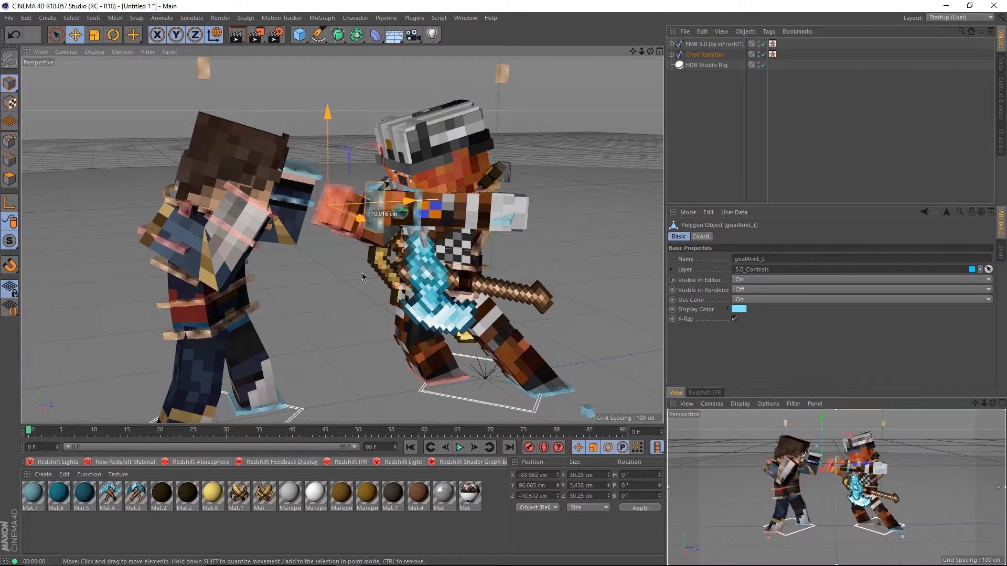
key(ctrl+z)
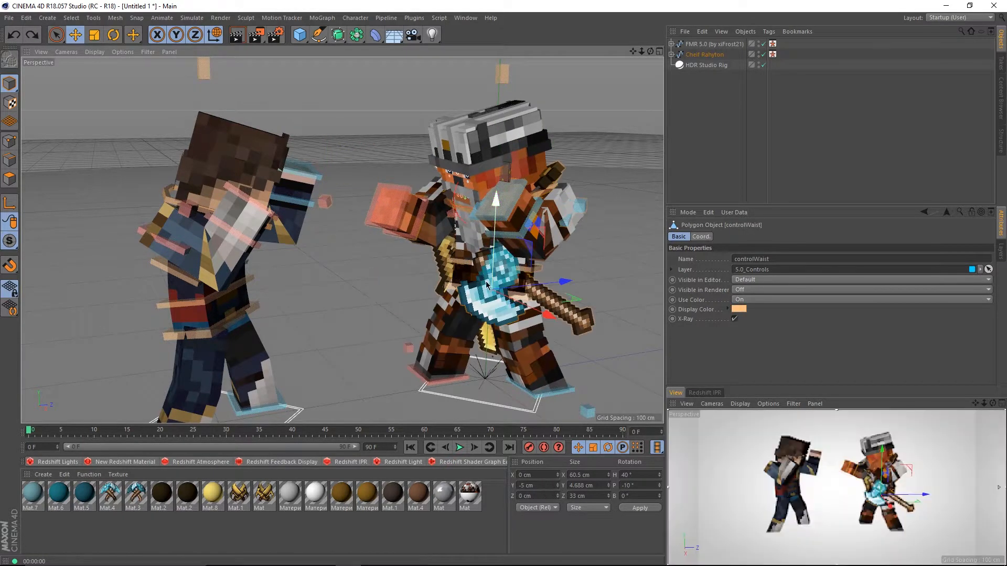
- Check the distance and facing between the two characters and clear the selection
alt+drag(408, 280, 395, 278)
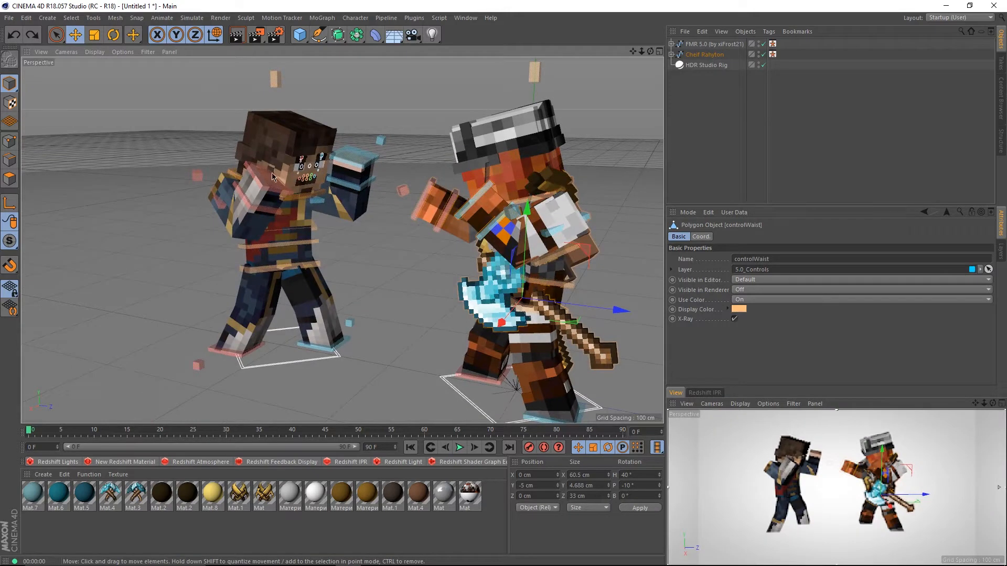
scroll(300, 169, down, 1)
scroll(301, 168, up, 4)
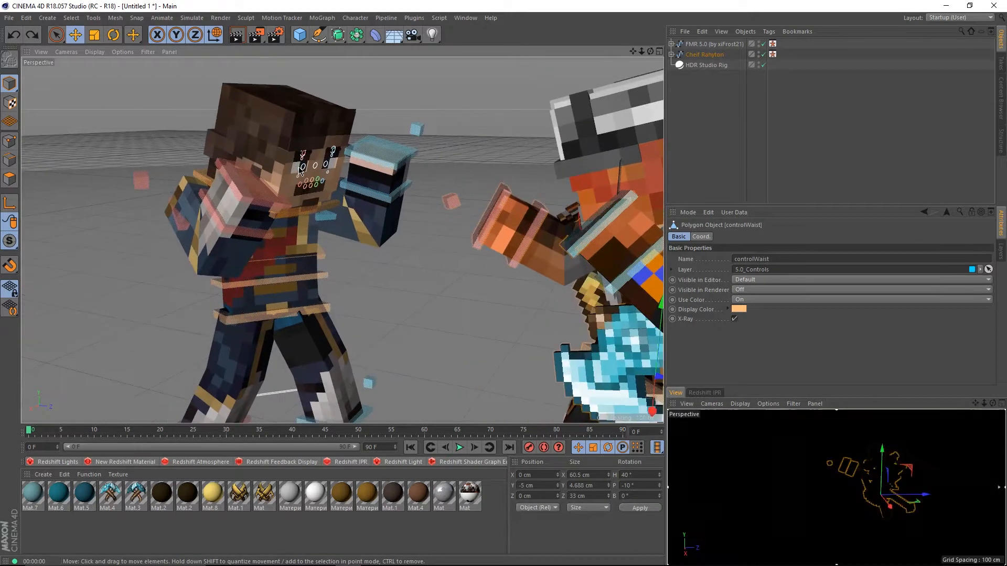
scroll(299, 169, down, 4)
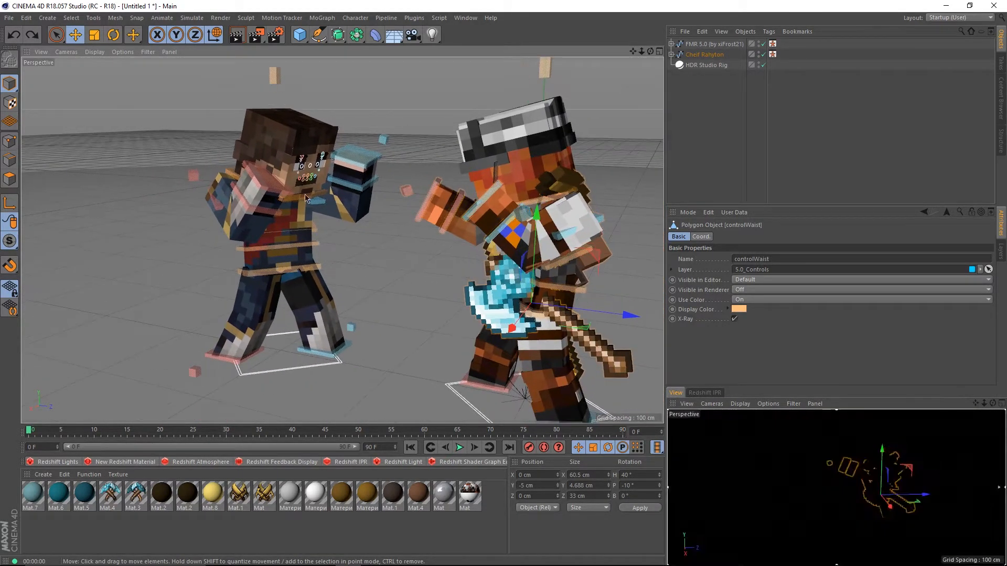
alt+drag(294, 245, 350, 247)
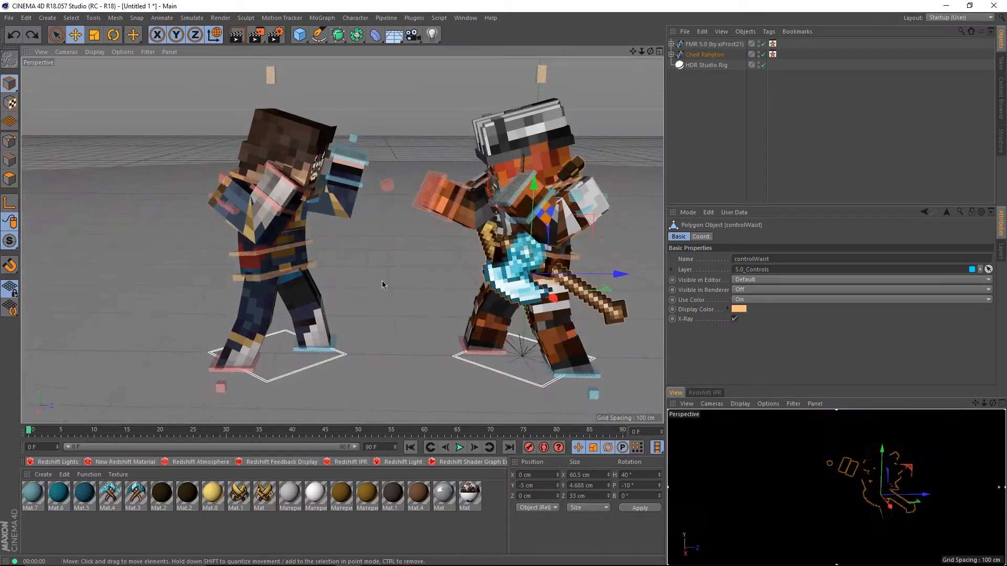
alt+middle_drag(418, 308, 409, 285)
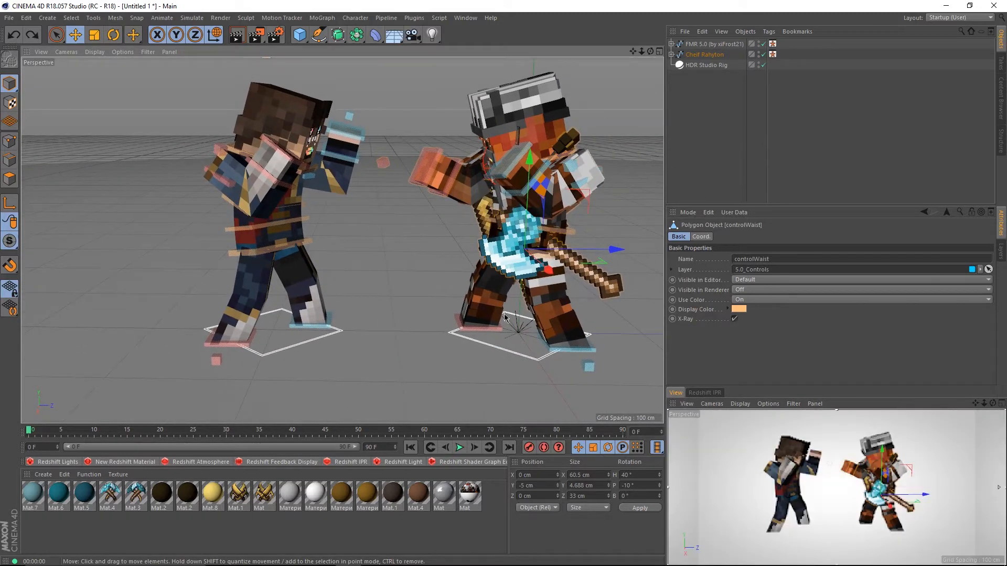
click(359, 326)
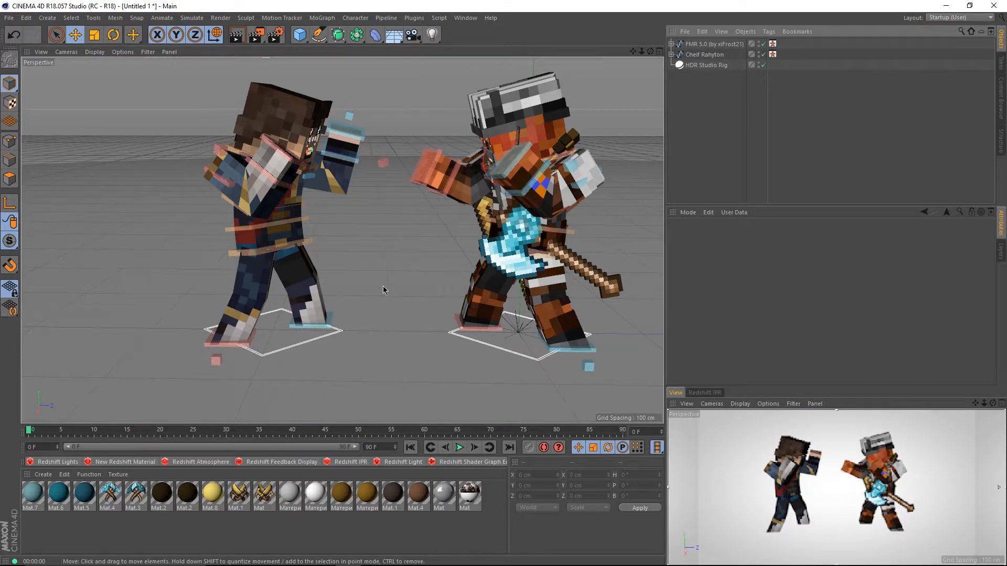
- Try moving Cheif Rahyton's right arm control toward the opponent, and undo the move
click(411, 178)
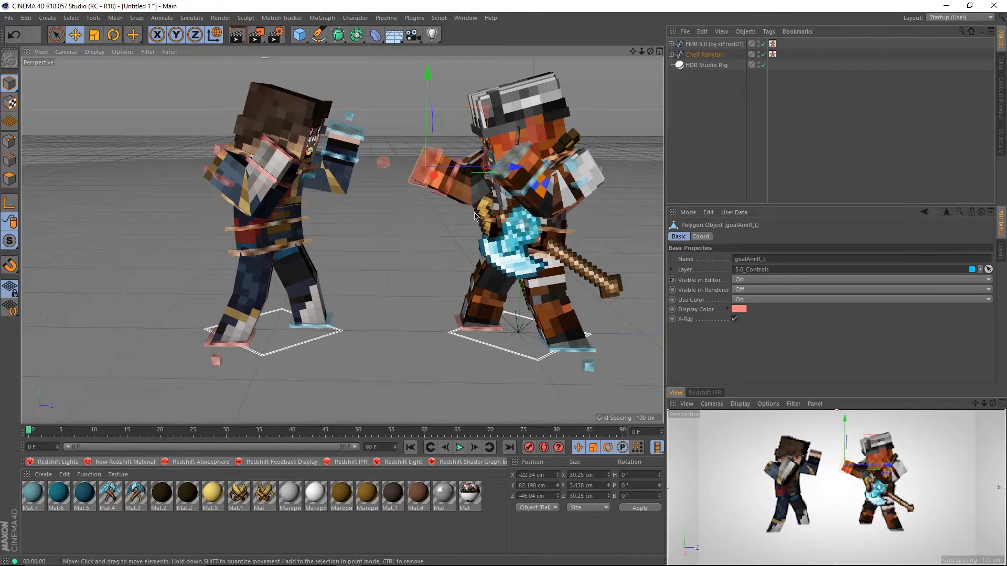
drag(475, 216, 371, 218)
key(ctrl+z)
alt+middle_drag(332, 156, 294, 169)
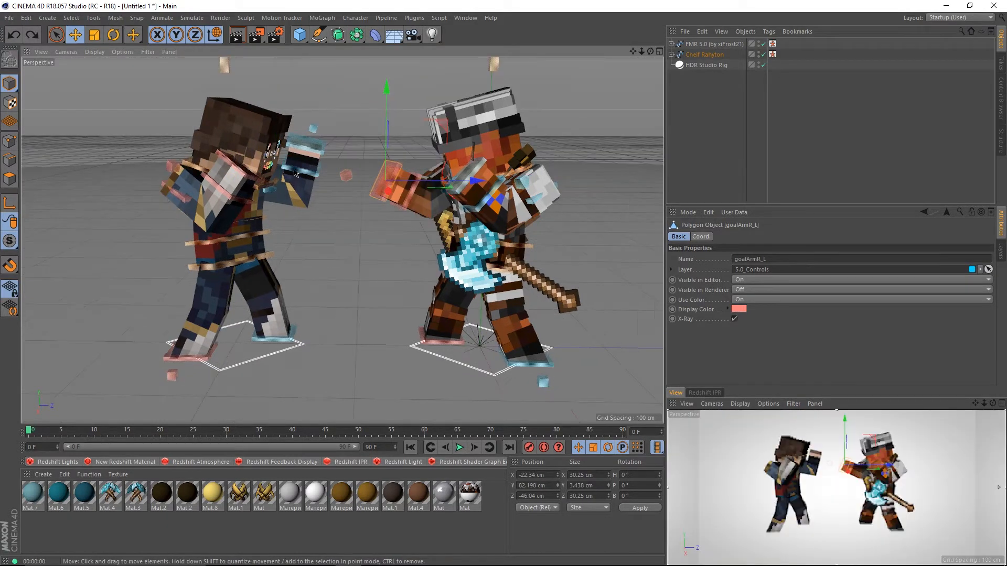
- Move the whole FMR 5.0 character rig closer to Cheif Rahyton, to Z -140 cm
click(263, 156)
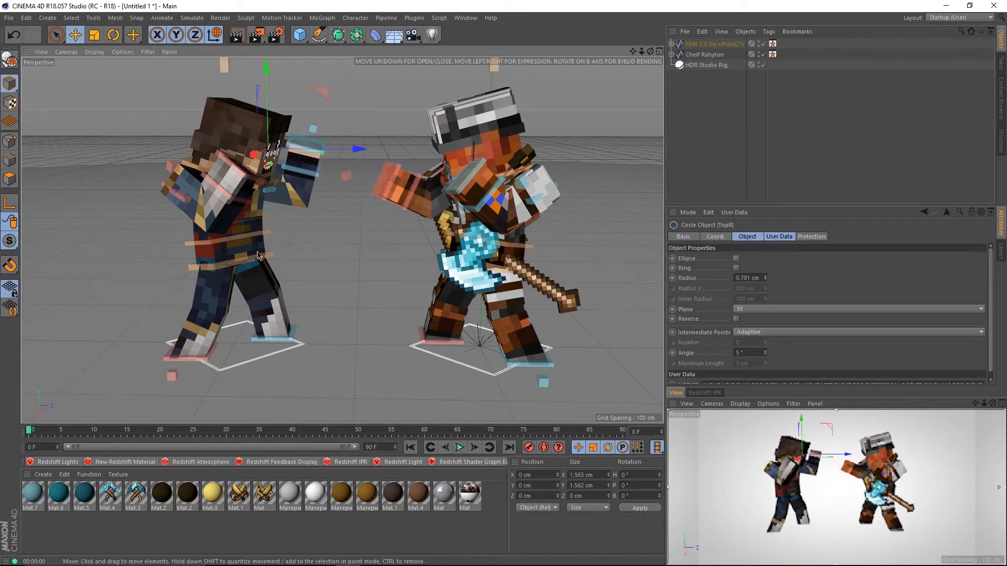
click(713, 44)
drag(284, 341, 356, 336)
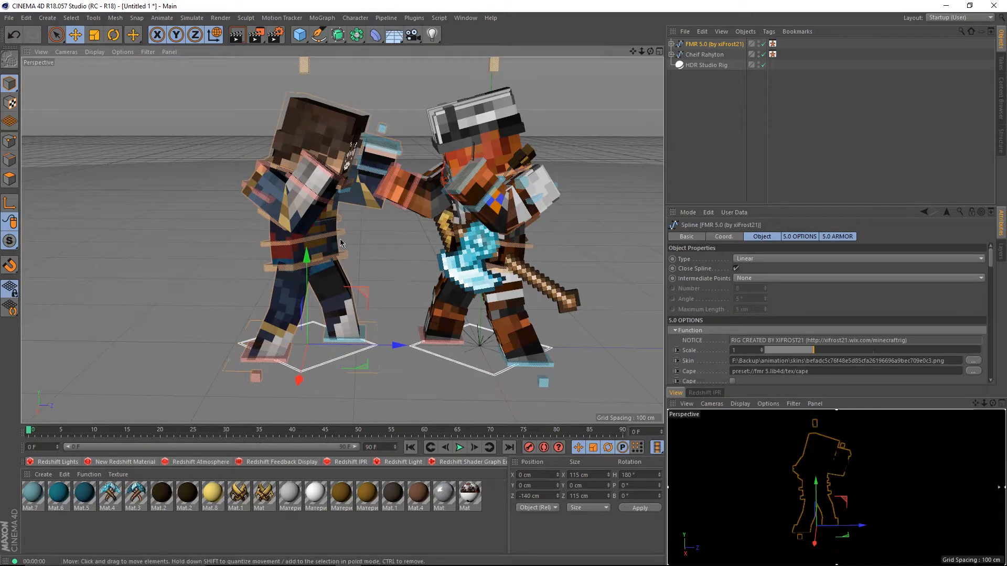
scroll(230, 246, up, 6)
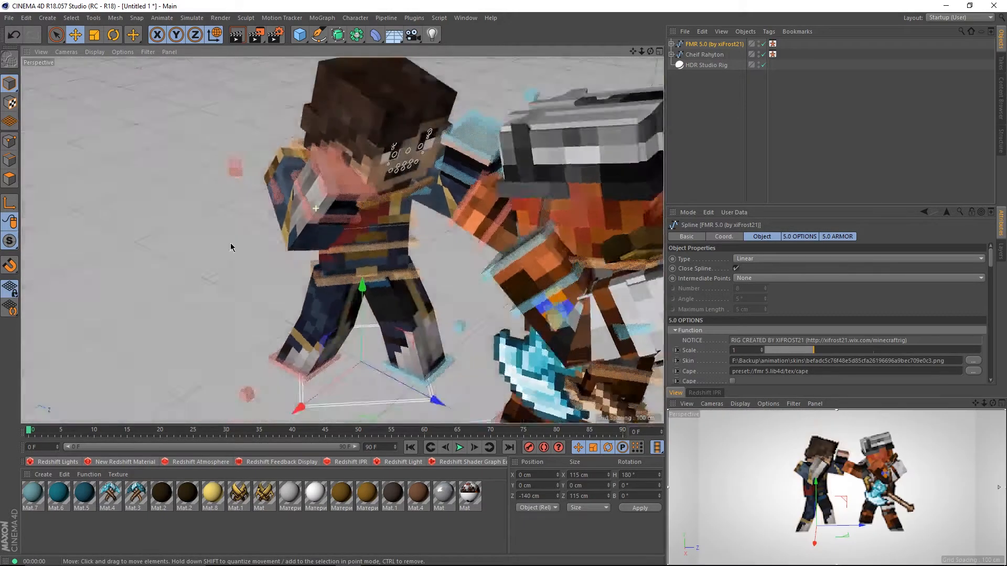
alt+drag(230, 247, 533, 211)
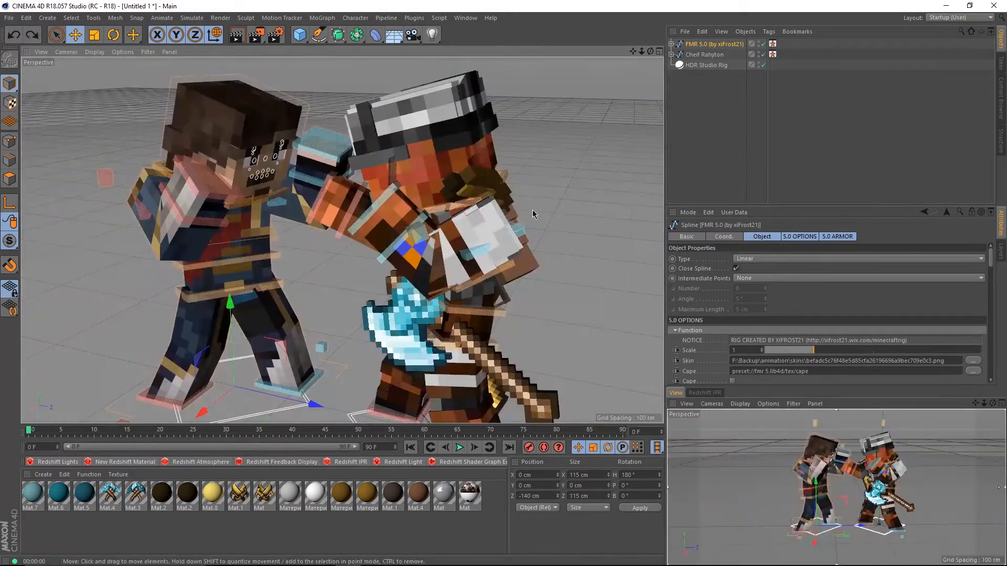
- Add a Vibrate tag to the Cheif Rahyton rig
click(710, 136)
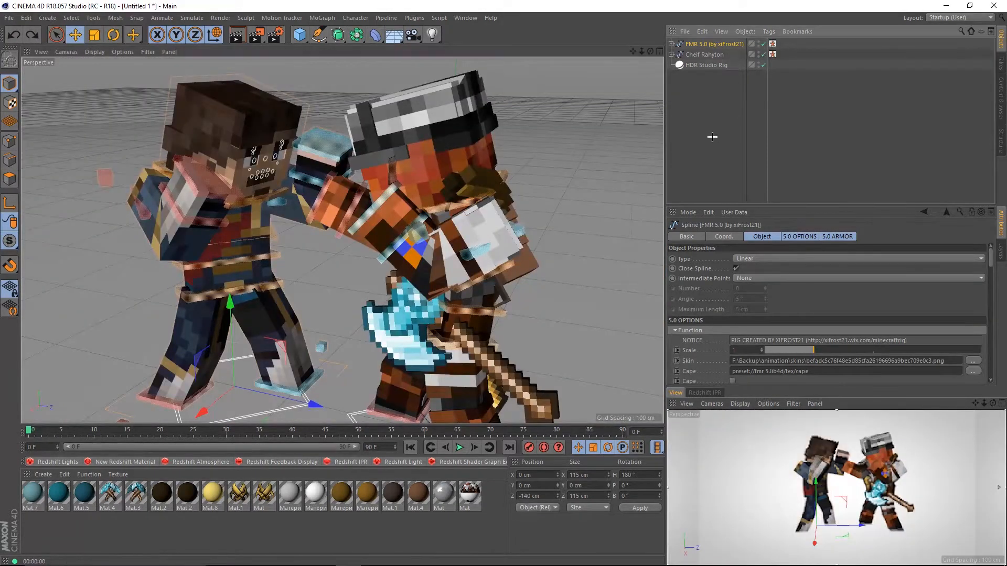
click(705, 54)
right_click(711, 55)
mouse_move(735, 57)
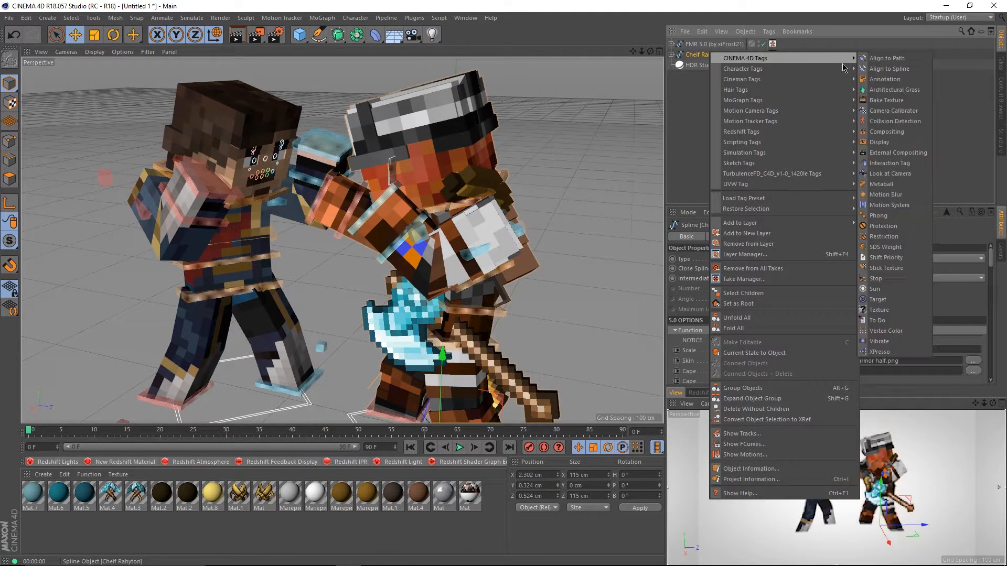
click(873, 342)
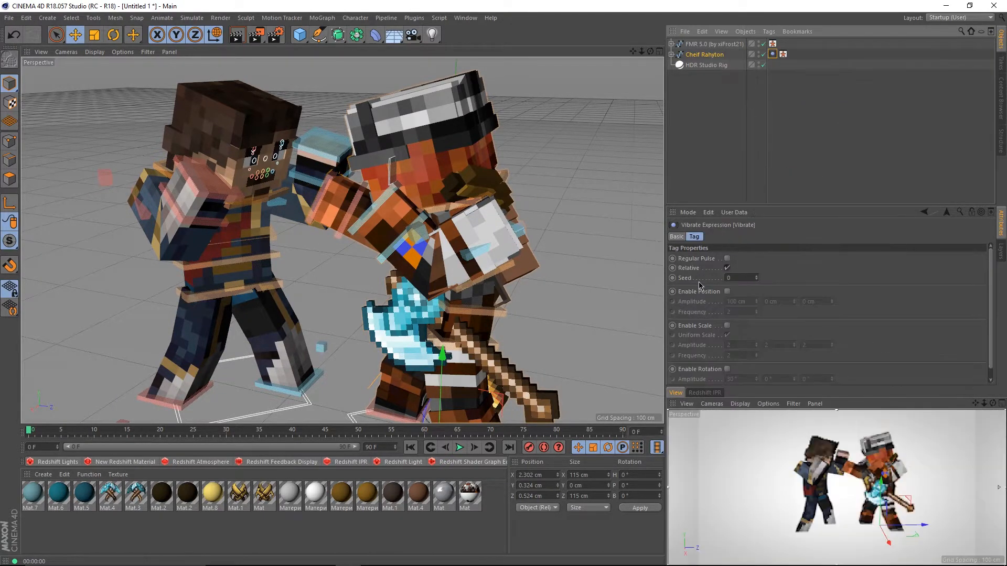
- Enable position vibration on the Cheif Rahyton tag with amplitude 1, 0, 1 cm and frequency 0.5, and preview the motion
click(727, 292)
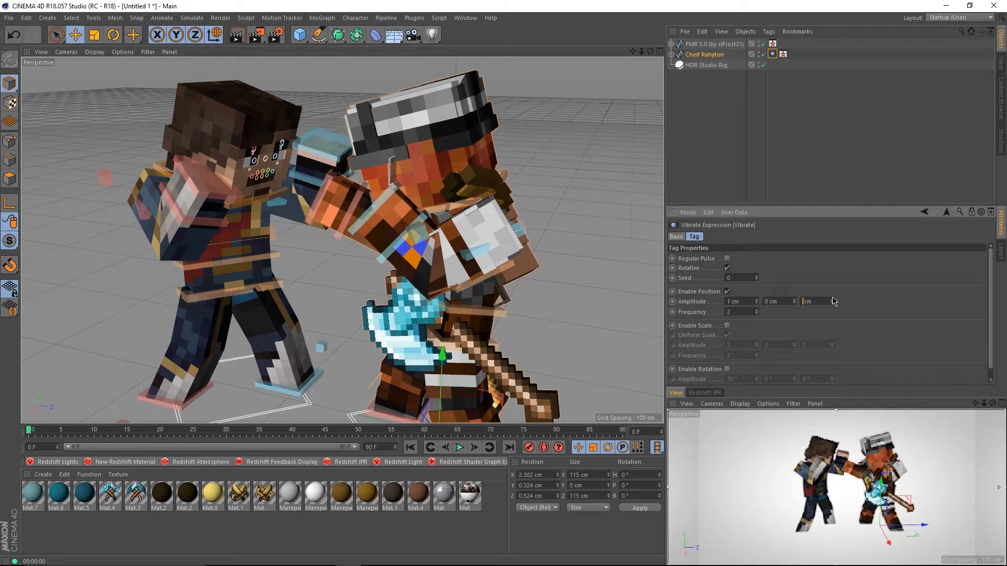
drag(739, 313, 610, 324)
click(460, 449)
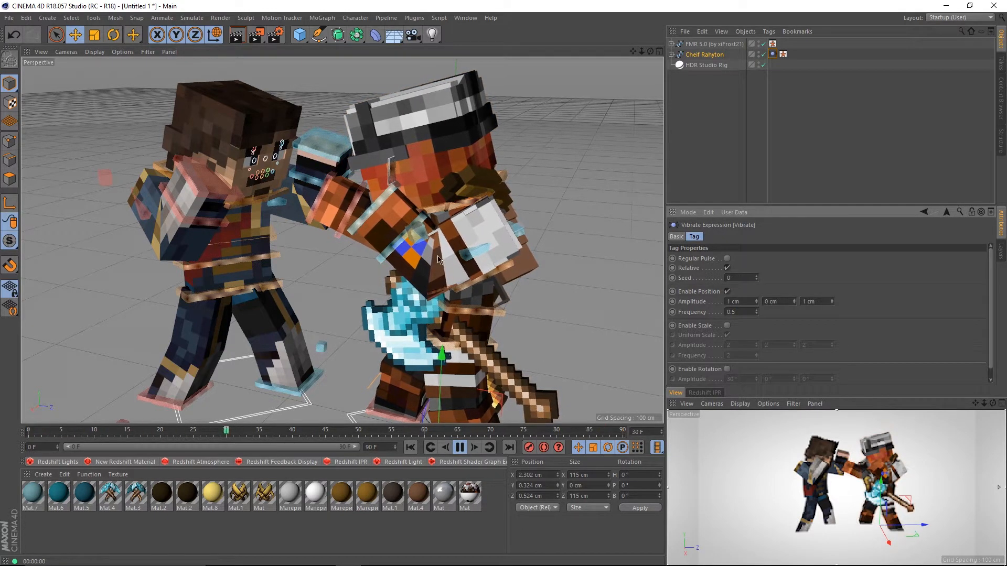
click(460, 448)
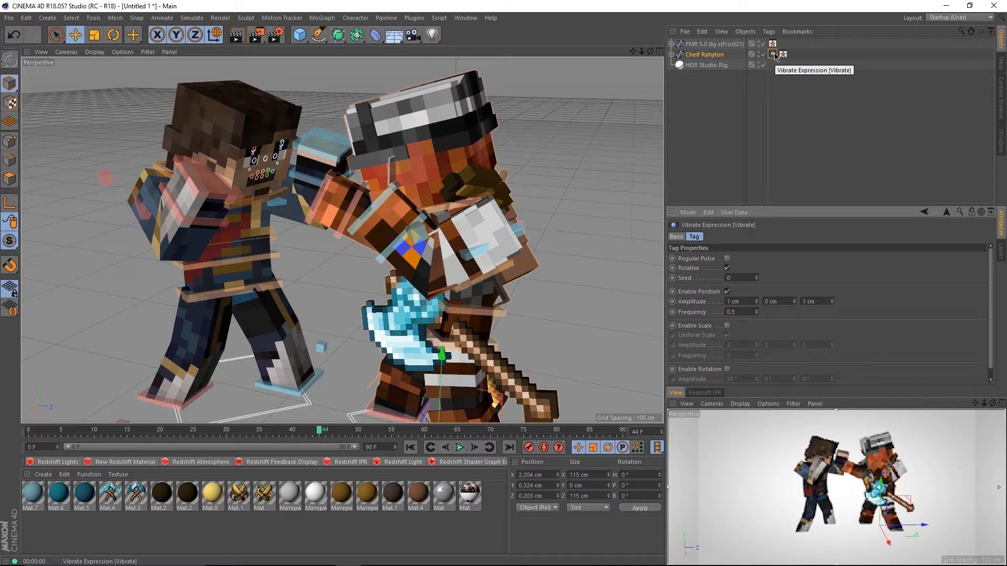
- Copy the Vibrate tag to the FMR 5.0 rig, play the animation, and return to frame 0
drag(775, 56, 772, 45)
click(778, 103)
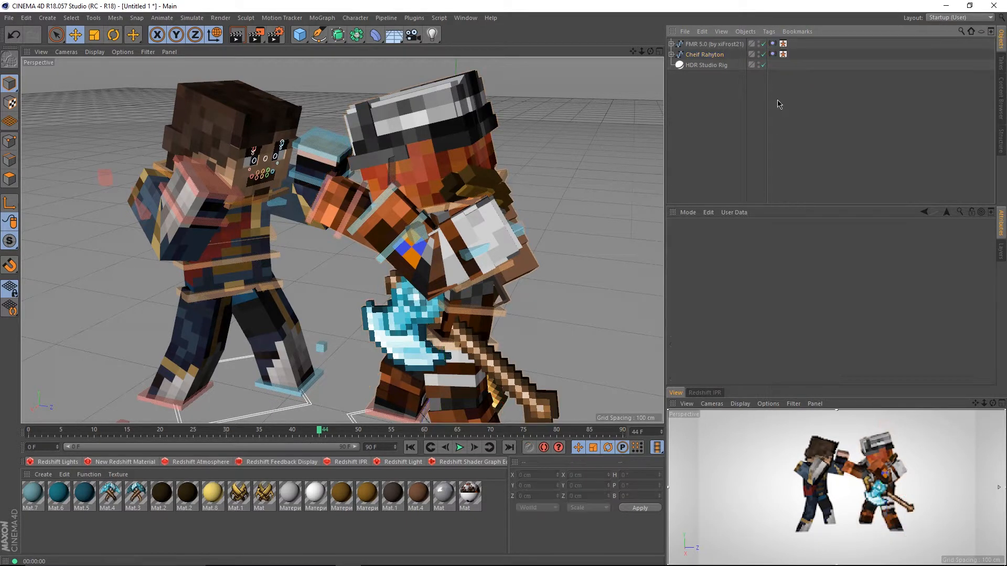
click(460, 447)
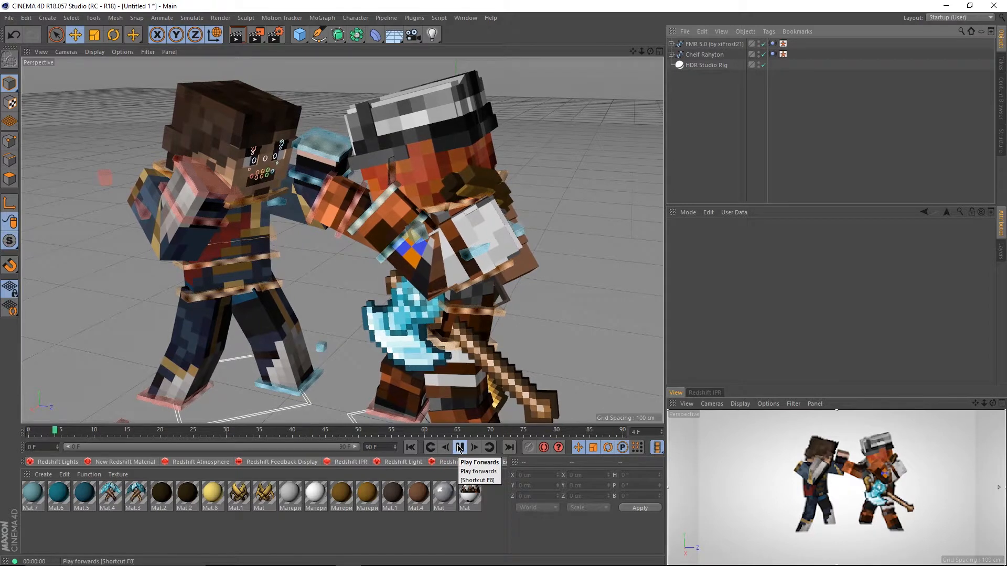
click(460, 447)
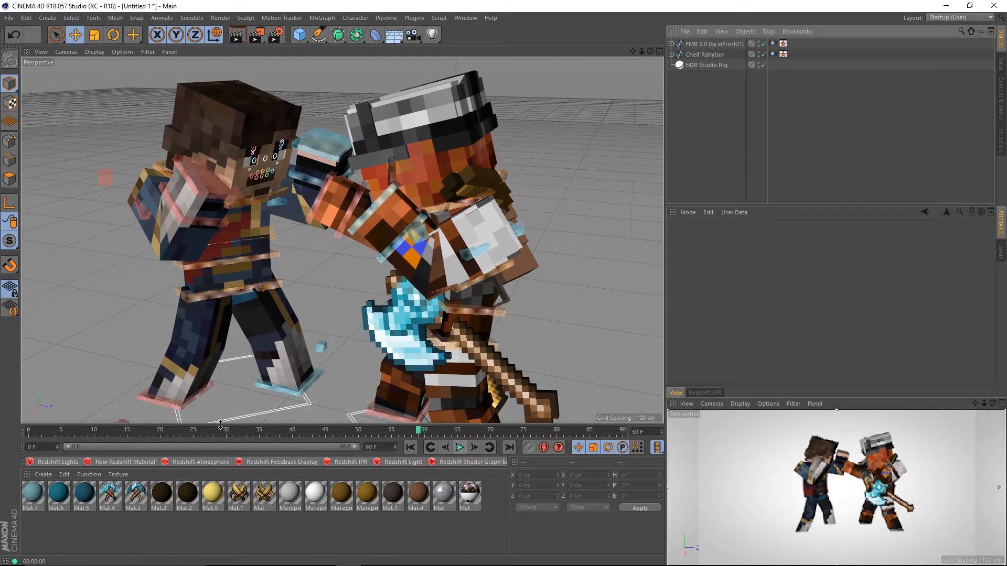
click(29, 431)
- Record keyframes for the FMR character's left arm goal at frames 0 and 4, and go to frame 2
mouse_move(230, 267)
alt+mouse_down()
mouse_move(299, 254)
mouse_move(268, 258)
alt+mouse_up()
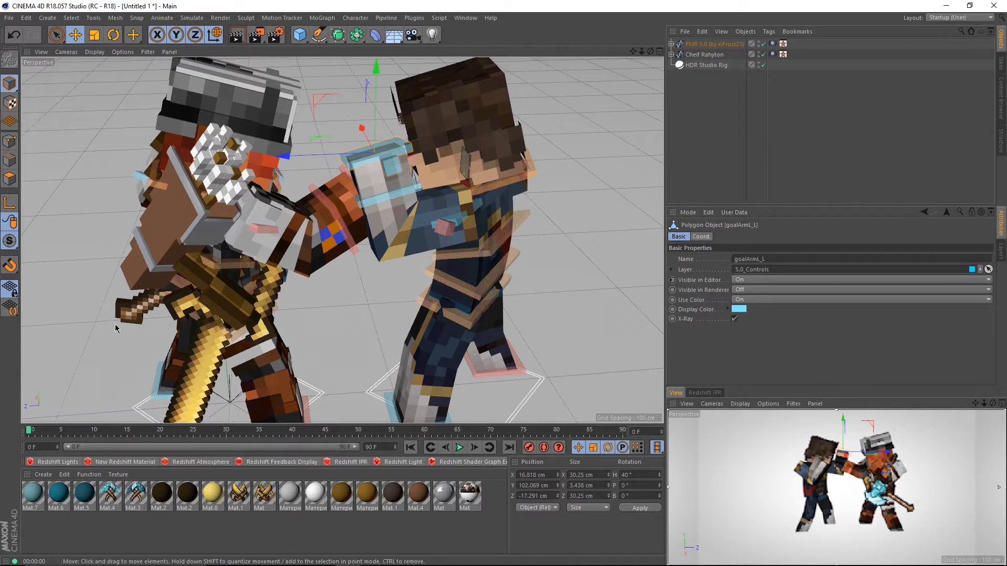
click(548, 452)
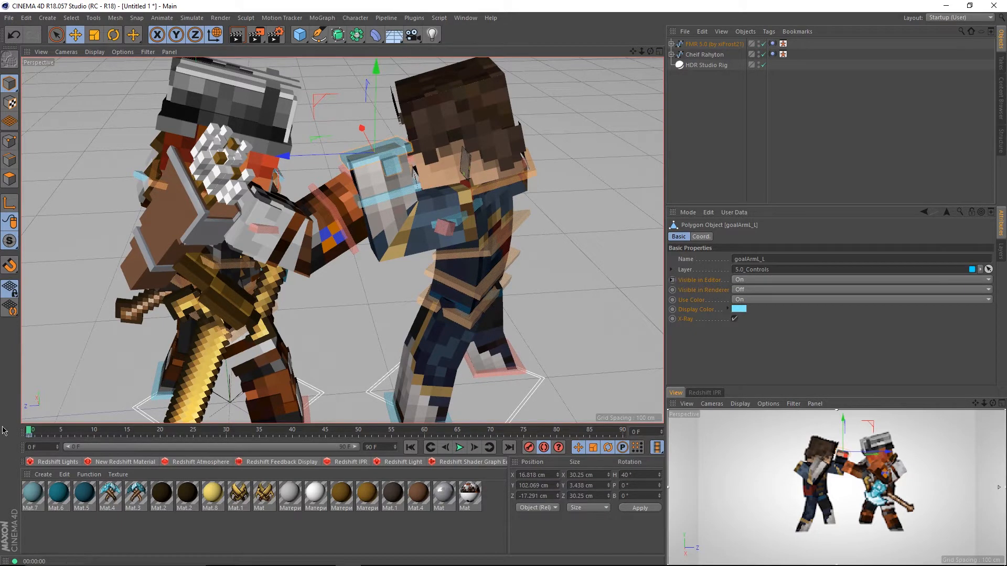
drag(32, 432, 55, 432)
click(29, 431)
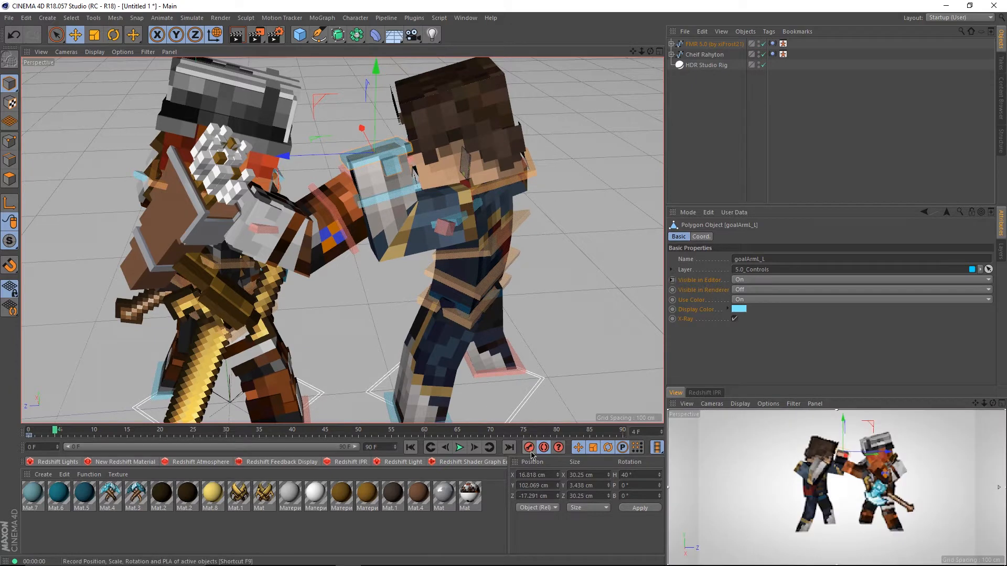
drag(46, 433, 44, 433)
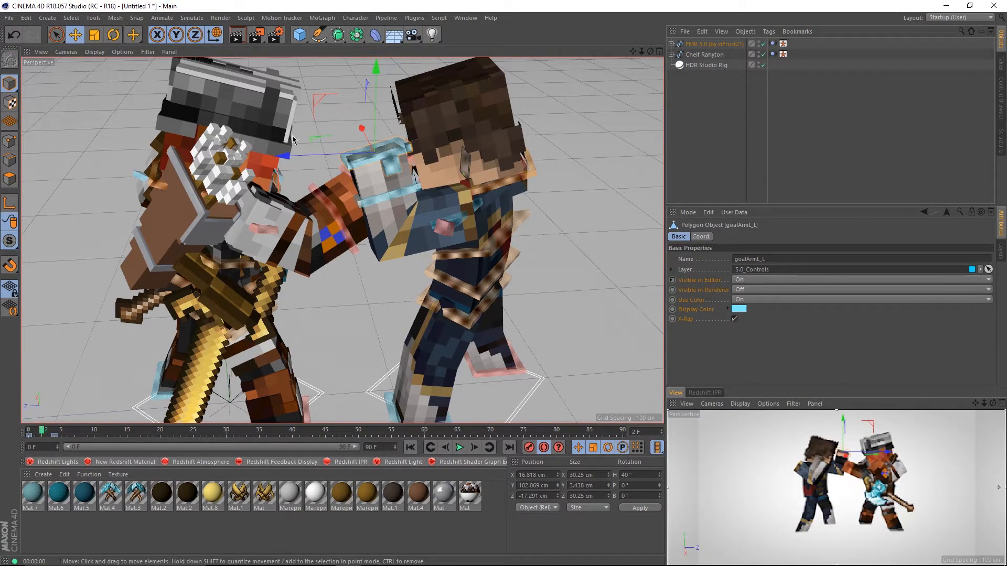
- Move the FMR character's left arm goal toward the opponent's face and rotate it at frame 2
drag(312, 153, 223, 165)
drag(338, 108, 283, 194)
key(r)
drag(322, 135, 381, 145)
- Select the FMR character's left wrist control and record its keyframes at frames 0 and 4
alt+drag(391, 152, 380, 202)
click(371, 215)
click(29, 430)
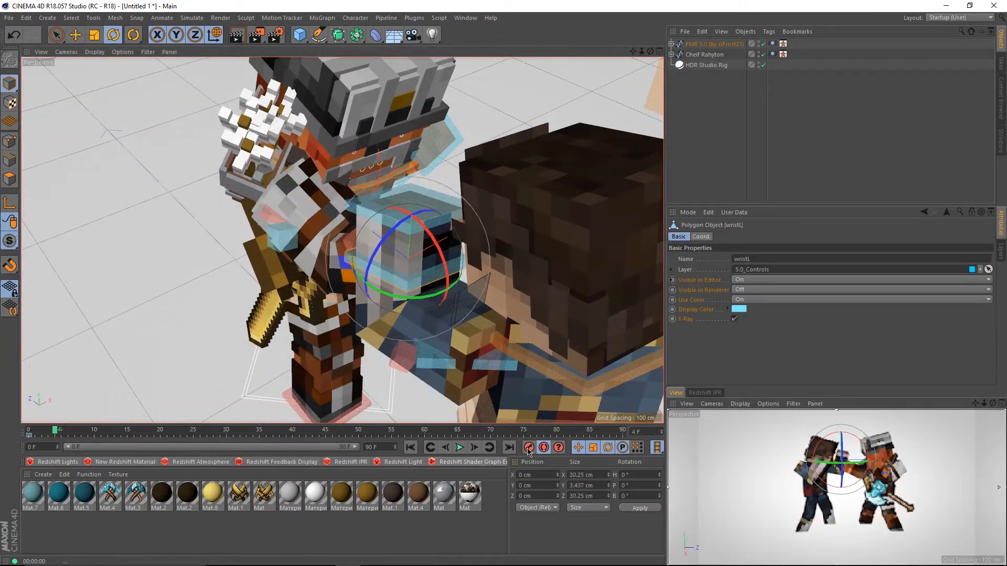
click(528, 452)
- Refine the left-hand punch at frame 2, placing the arm goal at about X 49, Y 106, Z -57 cm
key(f)
key(f)
drag(346, 251, 187, 167)
mouse_move(360, 166)
alt+mouse_down()
mouse_move(257, 152)
mouse_move(367, 173)
alt+mouse_up()
click(343, 190)
key(e)
alt+drag(446, 175, 227, 248)
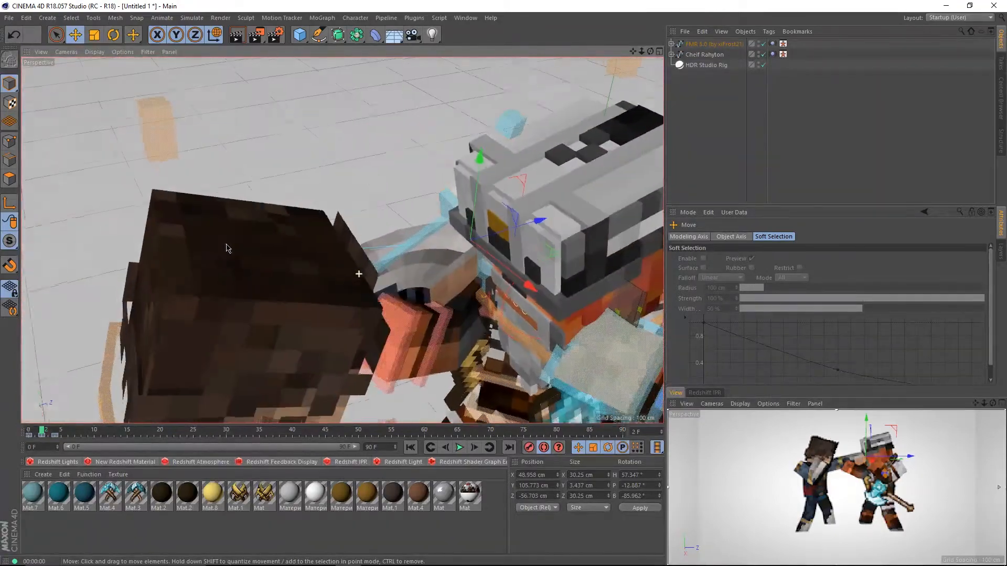
scroll(426, 275, up, 3)
alt+middle_drag(425, 274, 377, 214)
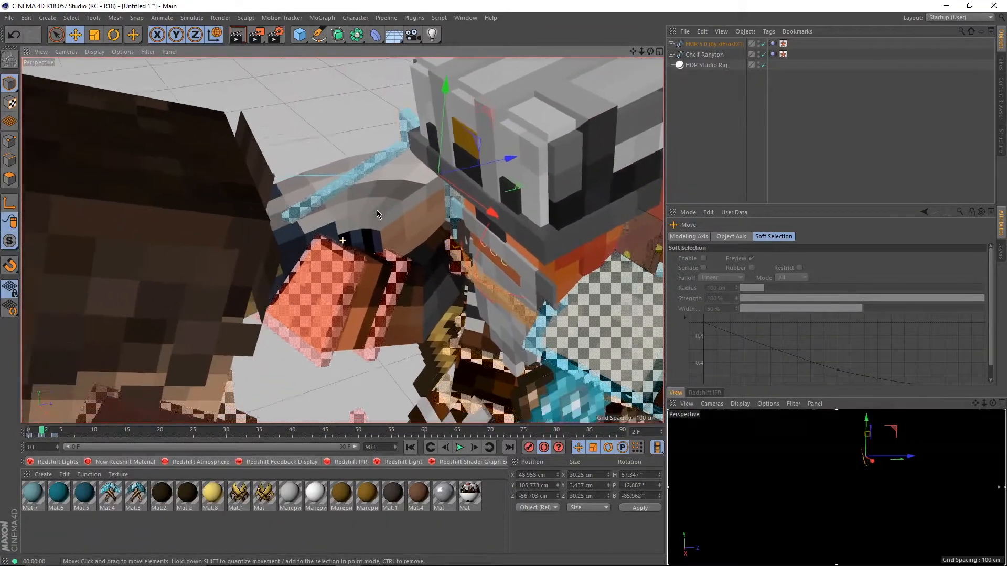
alt+drag(376, 210, 119, 446)
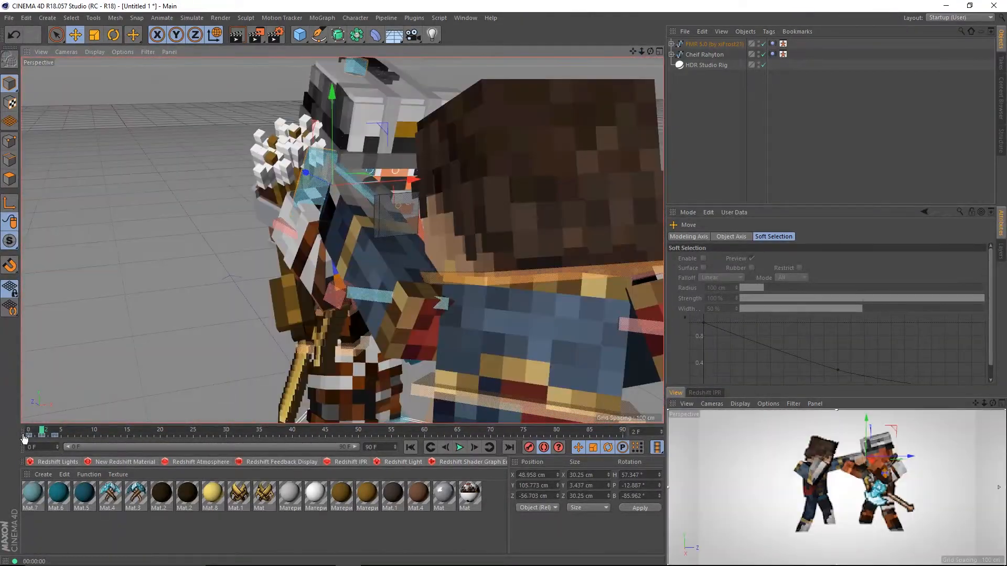
- Pull the left arm goal into a swing pose at frame 1, about X 52, Y 85, Z 15 cm, and return to frame 0
mouse_move(36, 430)
mouse_down()
mouse_move(22, 432)
mouse_move(57, 428)
mouse_move(36, 432)
mouse_up()
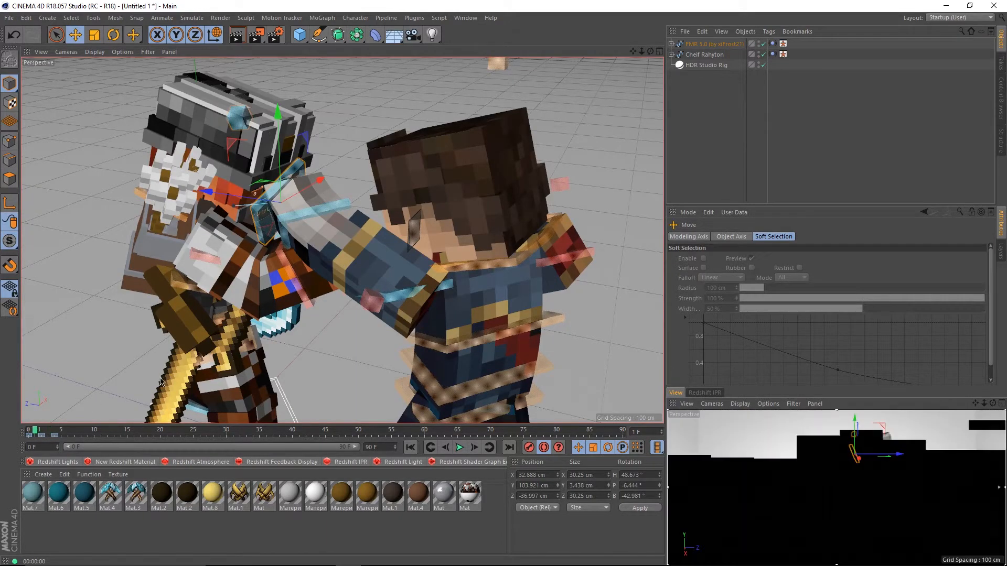
alt+drag(355, 259, 267, 301)
drag(420, 156, 306, 190)
drag(49, 431, 35, 432)
alt+drag(347, 272, 419, 265)
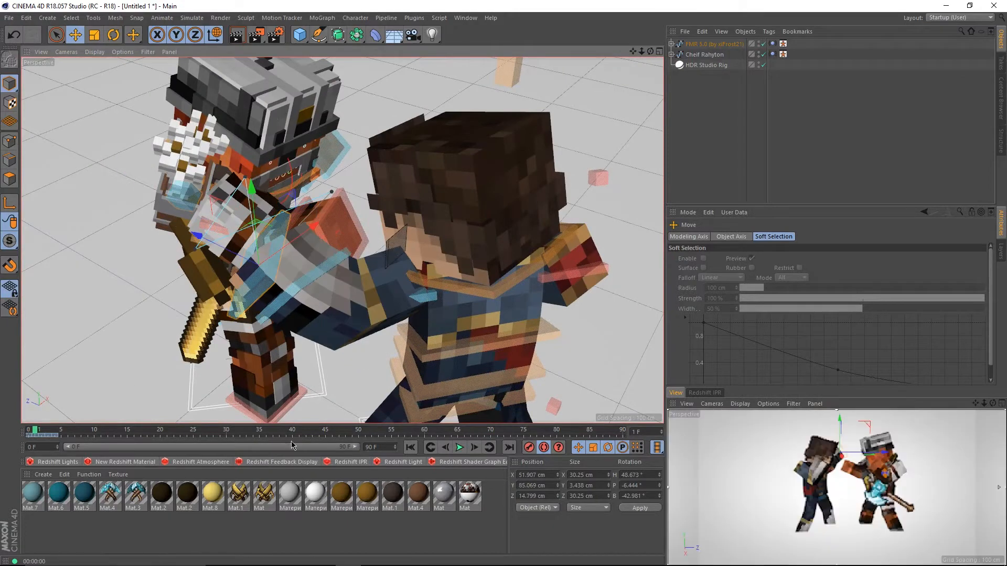
click(49, 431)
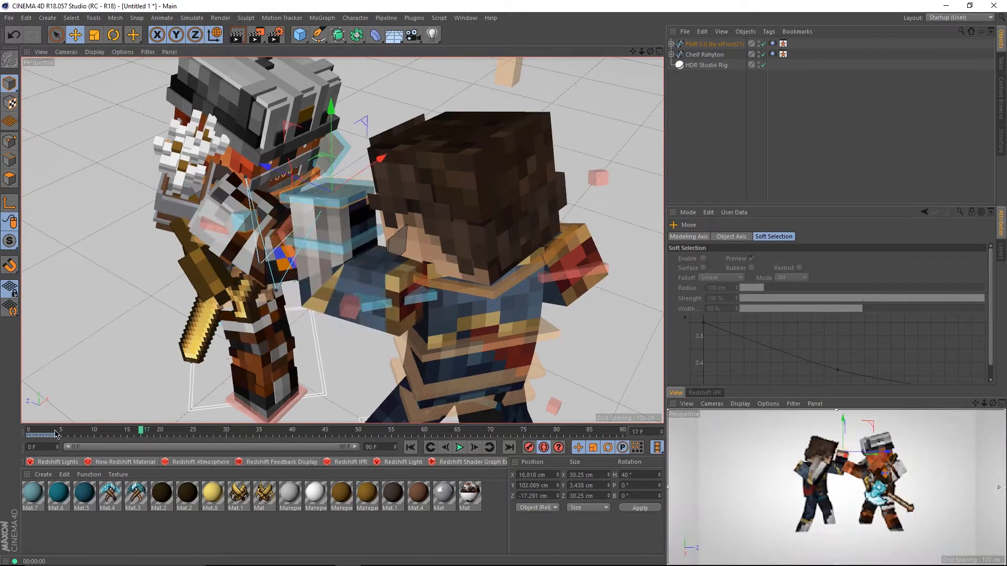
click(28, 431)
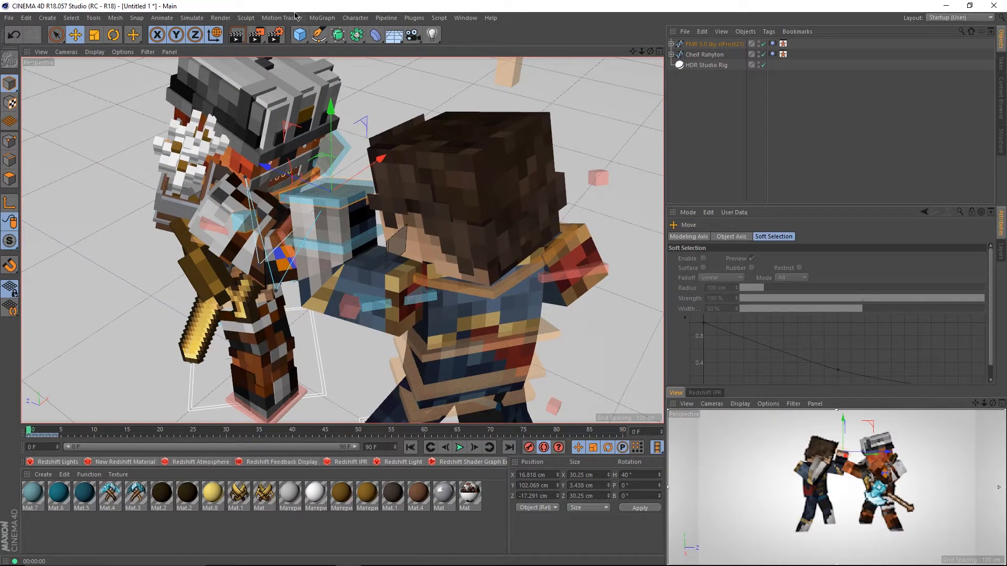
- Set the output frame rate to 24 in the render settings
click(274, 42)
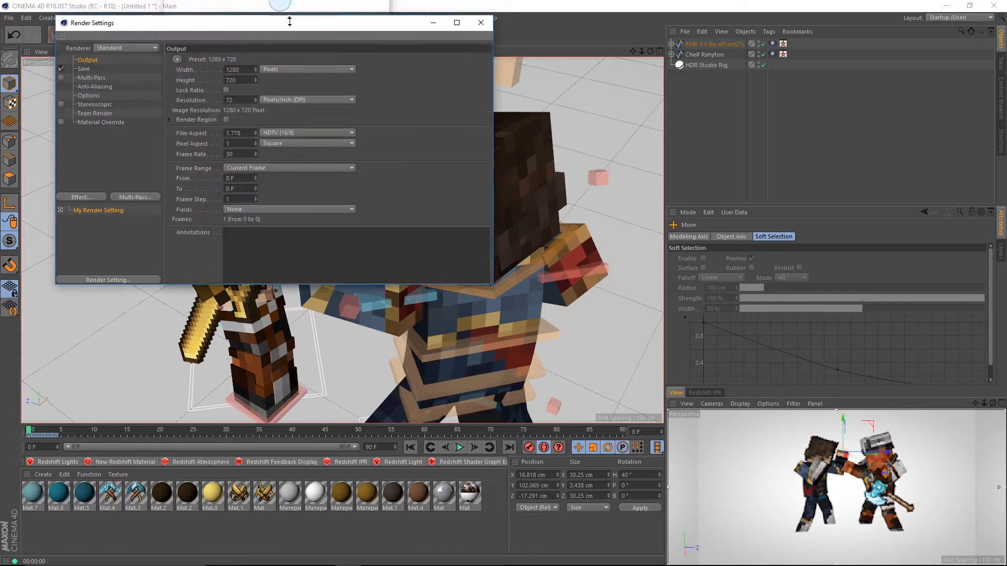
drag(385, 1, 436, 115)
click(205, 187)
click(202, 160)
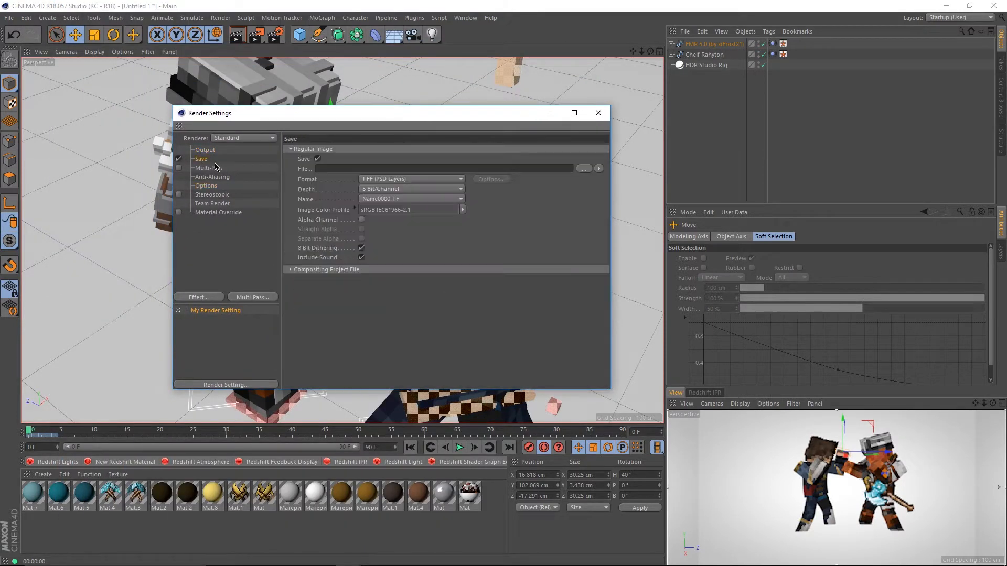
click(212, 177)
click(210, 168)
click(208, 185)
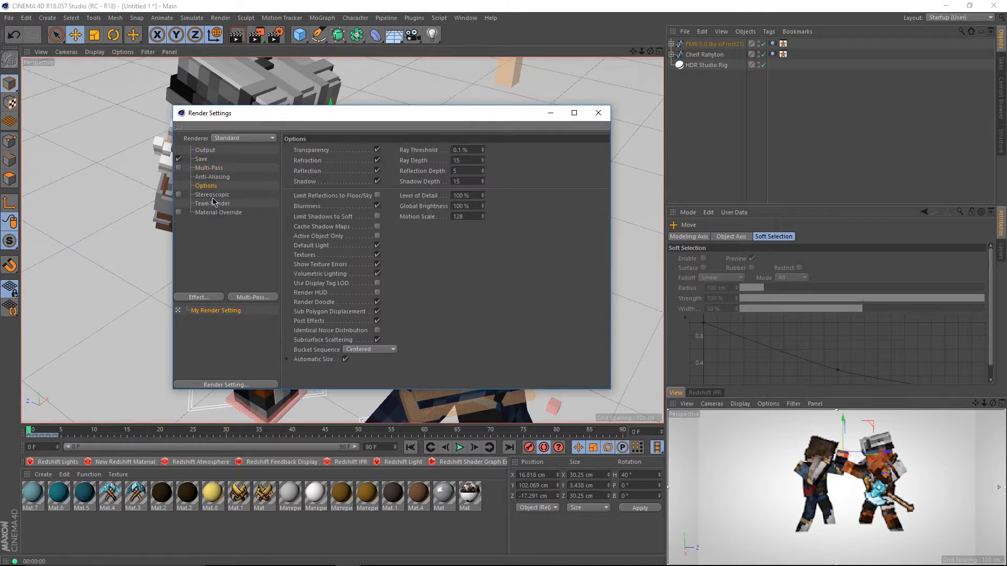
click(214, 152)
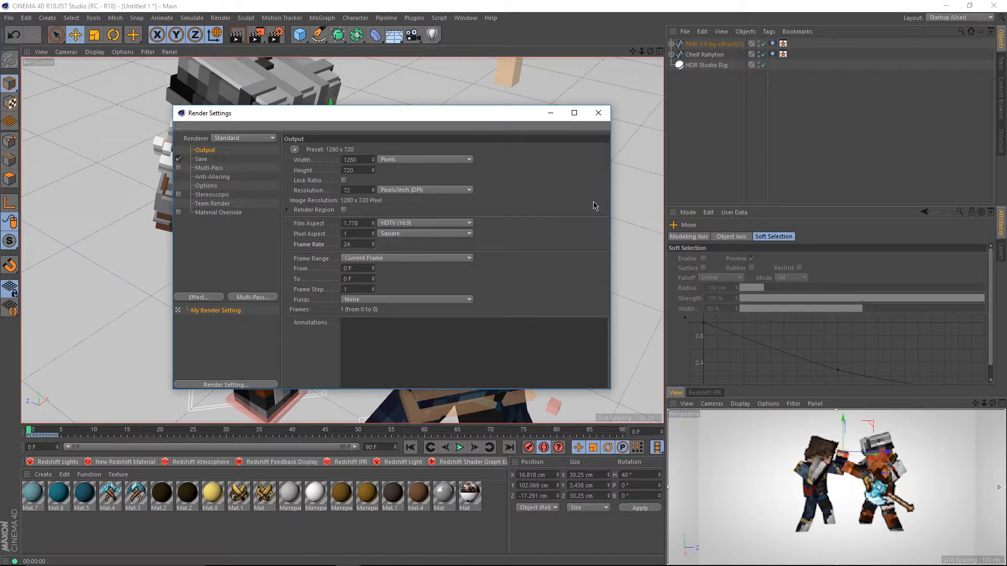
click(598, 113)
- Set the project frame rate to 12 FPS
click(688, 212)
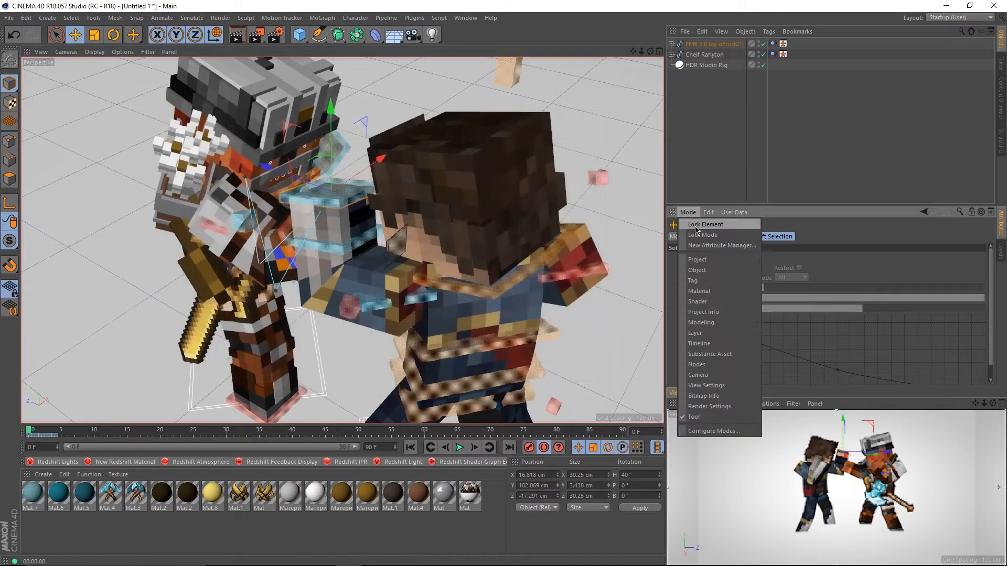
click(697, 259)
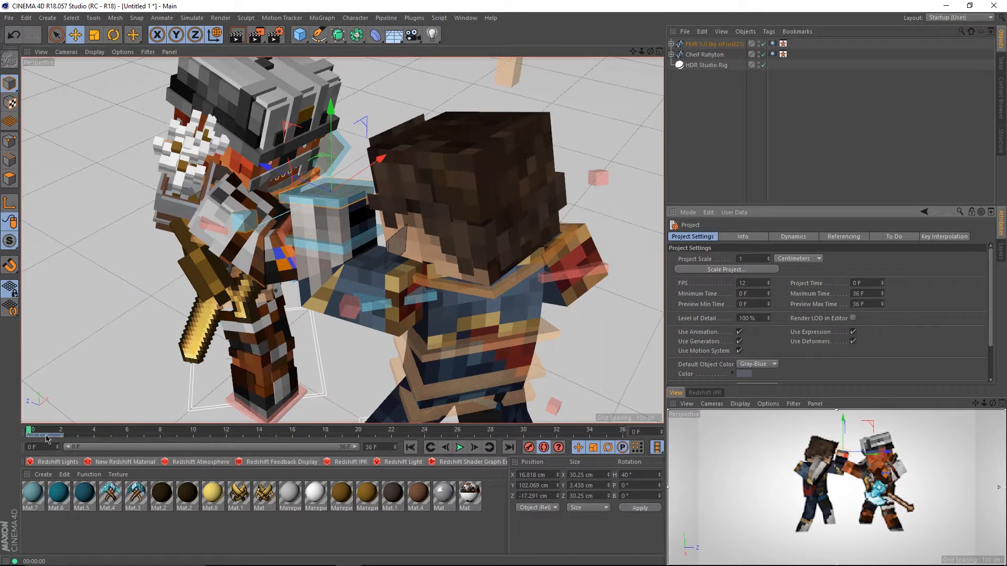
- Spread the punch keyframes over frames 0, 2 and 4, and play the animation
drag(57, 435, 94, 434)
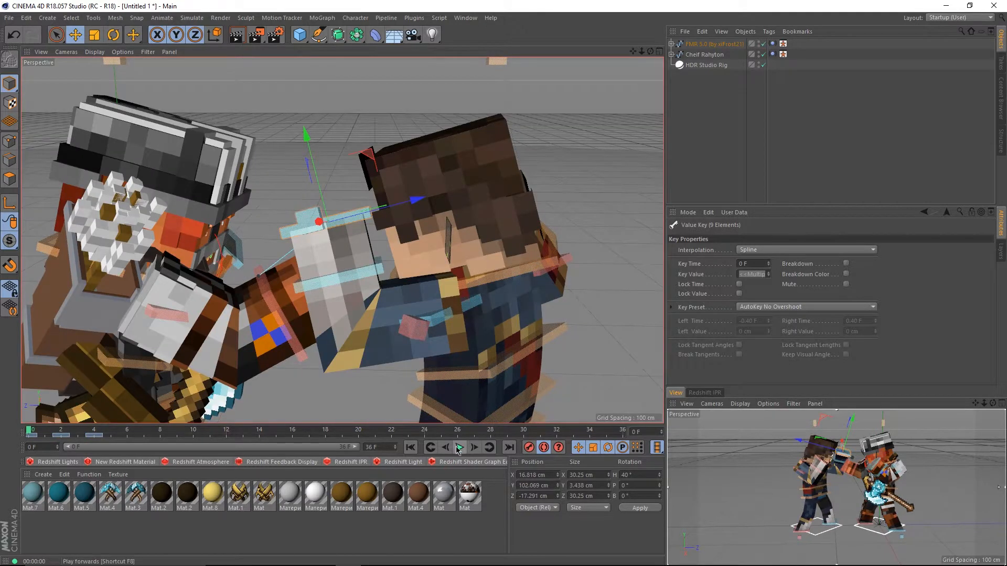
click(458, 449)
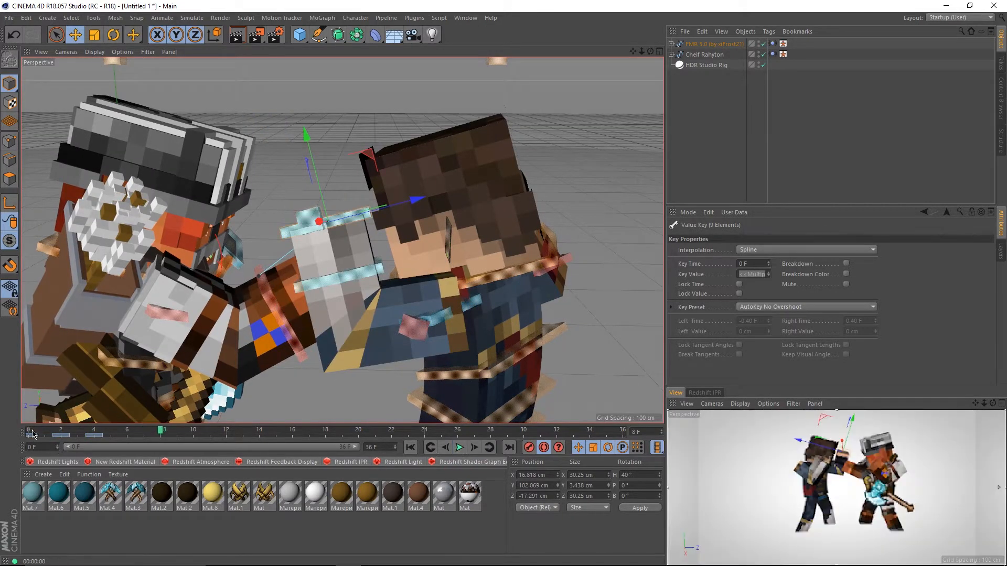
click(32, 432)
mouse_move(20, 432)
mouse_down()
mouse_move(93, 436)
mouse_move(22, 441)
mouse_move(104, 436)
mouse_move(27, 434)
mouse_up()
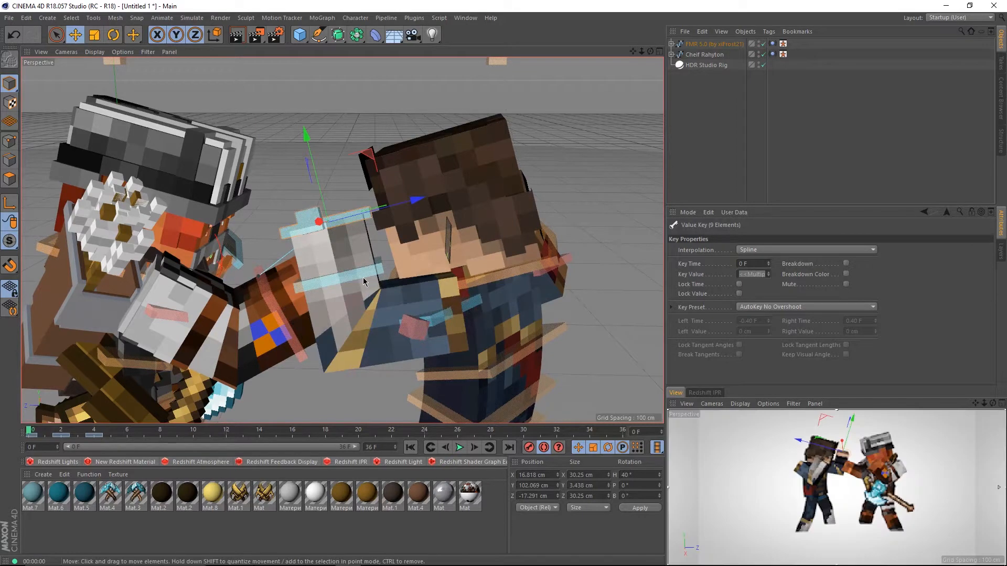
- Stretch the punch timing so the hit falls on frame 4 and the return pose on frame 8
alt+drag(363, 278, 241, 302)
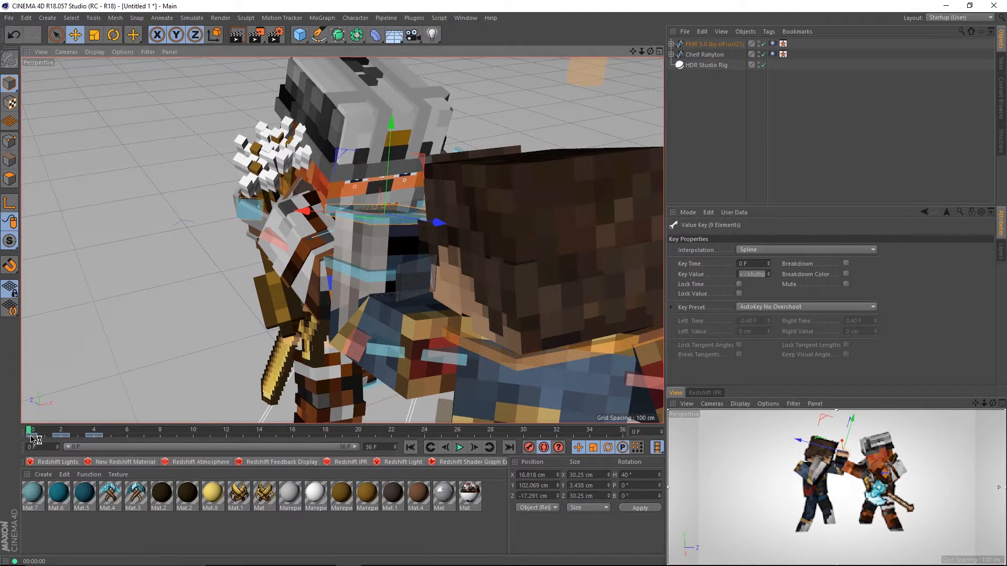
drag(30, 434, 109, 433)
drag(28, 438, 160, 443)
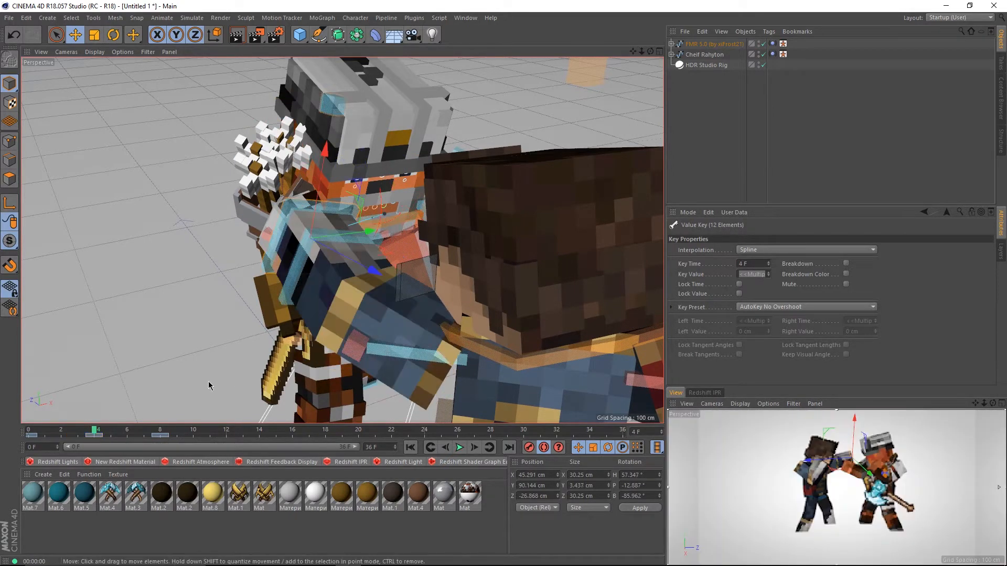
- Pull the left arm goal down and back at frame 2 as a wind-up pose, about X 31, Y 32, Z 38 cm
click(63, 438)
alt+drag(225, 294, 264, 173)
key(ctrl+z)
scroll(367, 168, down, 3)
alt+drag(462, 136, 487, 167)
key(w)
drag(273, 166, 346, 225)
drag(566, 202, 530, 207)
mouse_move(530, 207)
alt+mouse_down()
mouse_move(609, 171)
mouse_move(530, 209)
alt+mouse_up()
drag(503, 226, 430, 205)
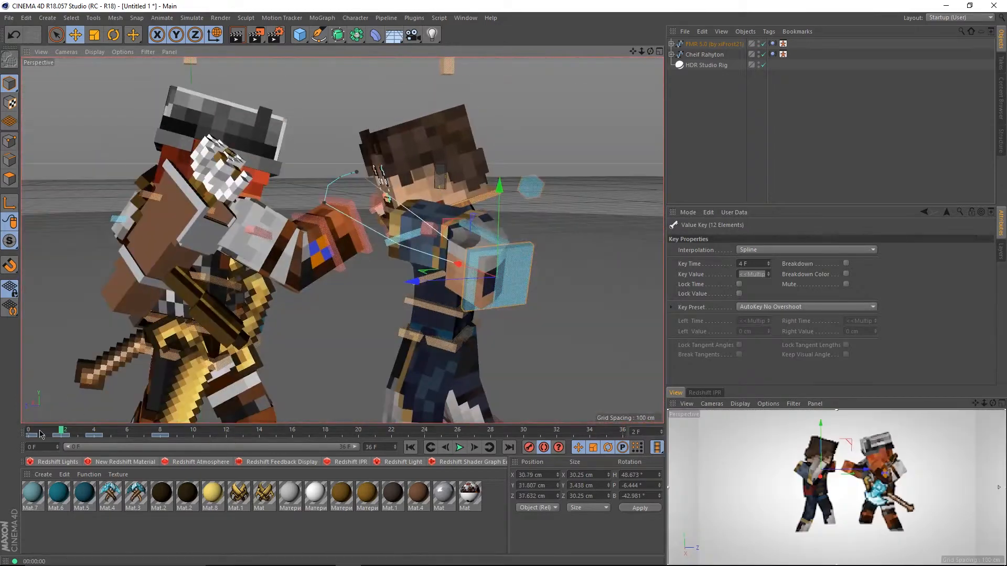
- Scrub through the punch, then select the left wrist control and its keyframes at frame 4
drag(61, 430, 154, 438)
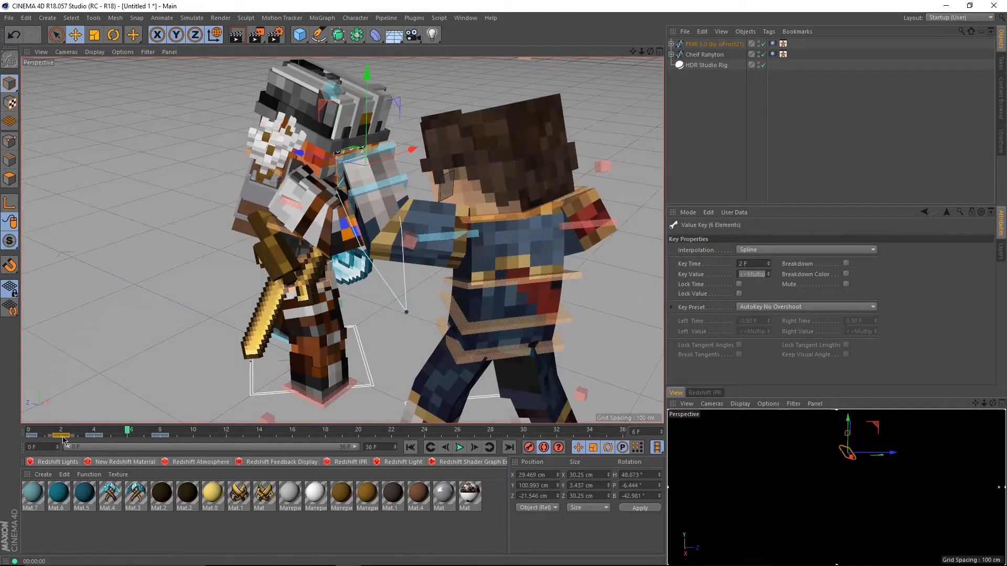
click(436, 294)
drag(127, 431, 60, 432)
click(94, 436)
alt+drag(485, 152, 550, 173)
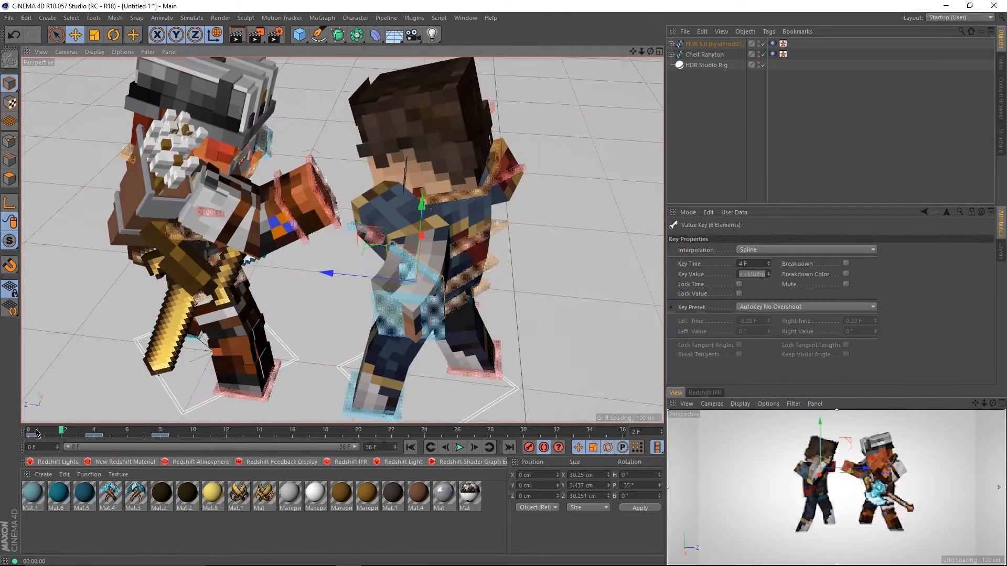
- Play and scrub the punch animation from frame 0, check it from a lower angle, and clear the selection
drag(61, 431, 1, 444)
click(459, 447)
click(459, 447)
drag(127, 431, 28, 431)
scroll(430, 288, down, 3)
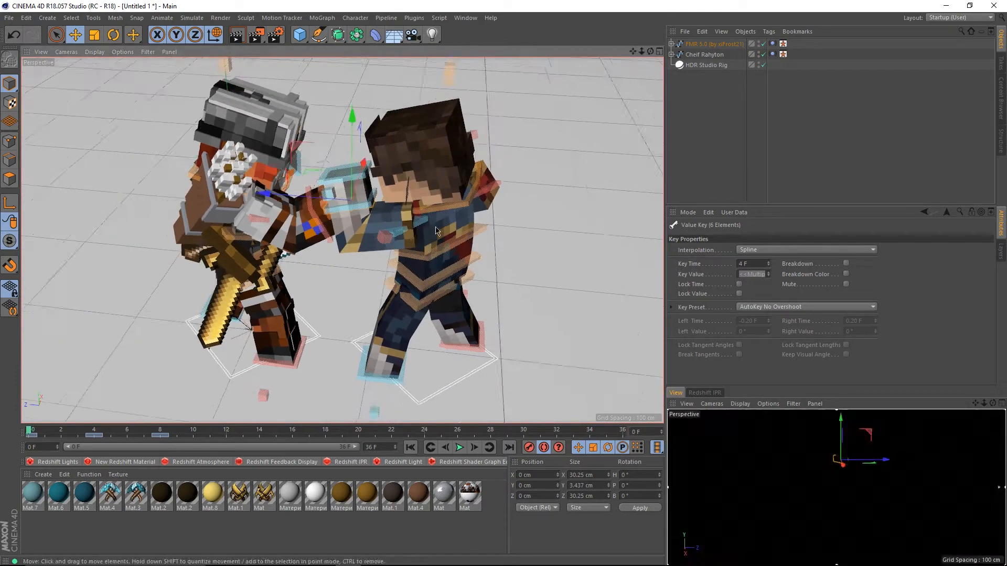
alt+drag(430, 294, 438, 227)
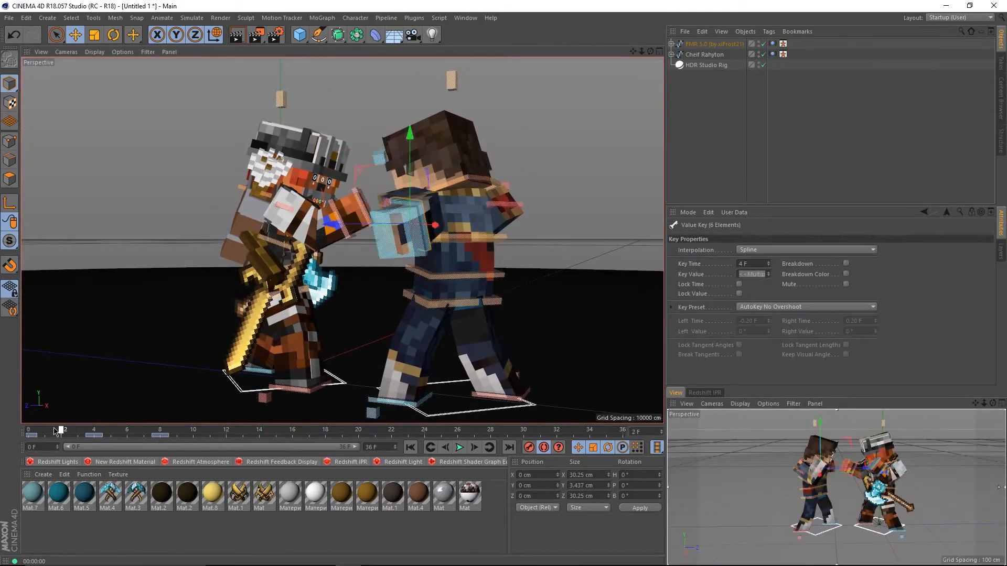
drag(55, 431, 29, 431)
click(524, 363)
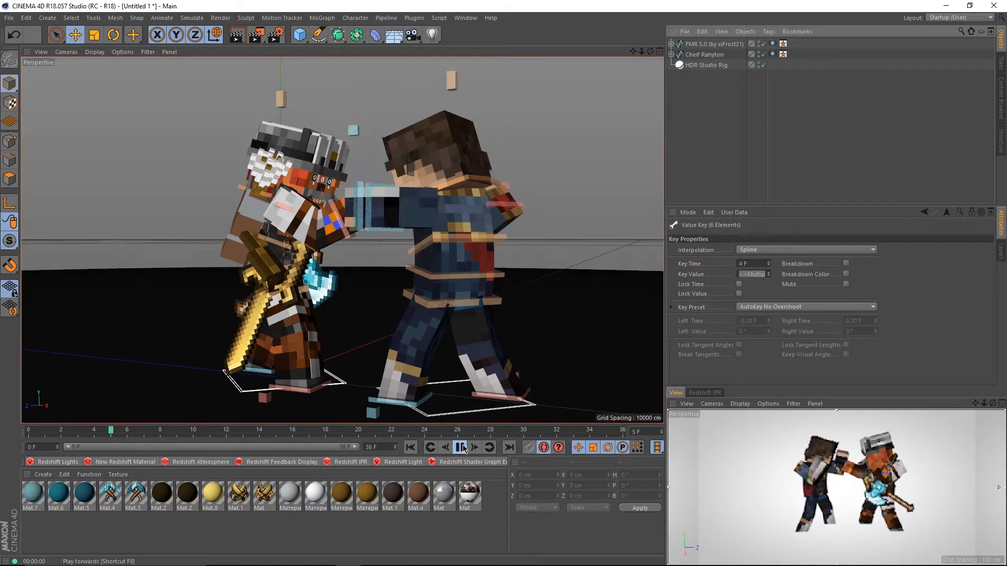
- Select the FMR 5.0 character's waist control for rotation and key its starting pose at frames 0 and 8
mouse_move(32, 432)
mouse_down()
mouse_move(150, 431)
mouse_move(29, 431)
mouse_up()
alt+drag(435, 206, 467, 268)
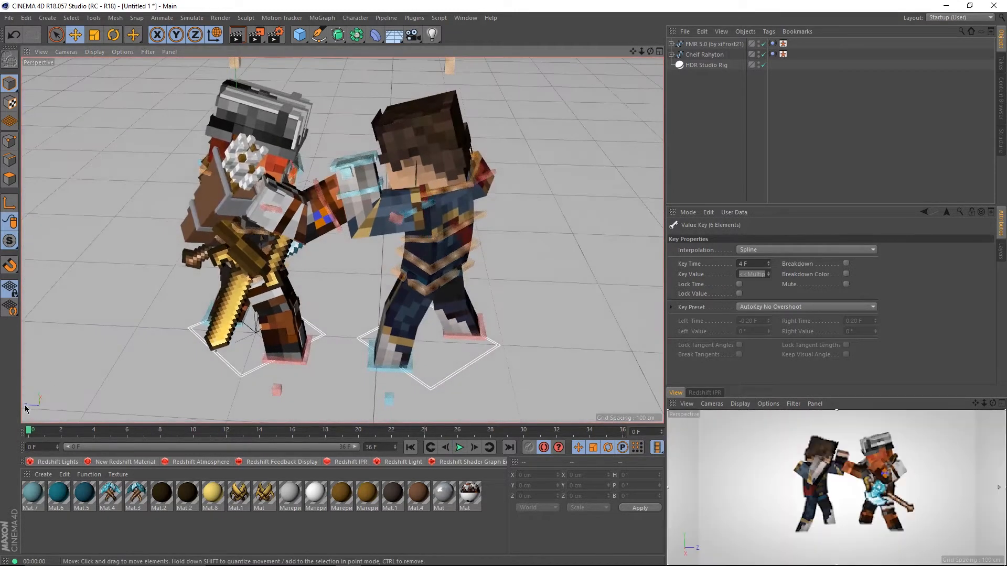
mouse_move(29, 432)
mouse_down()
mouse_move(187, 440)
mouse_move(14, 439)
mouse_up()
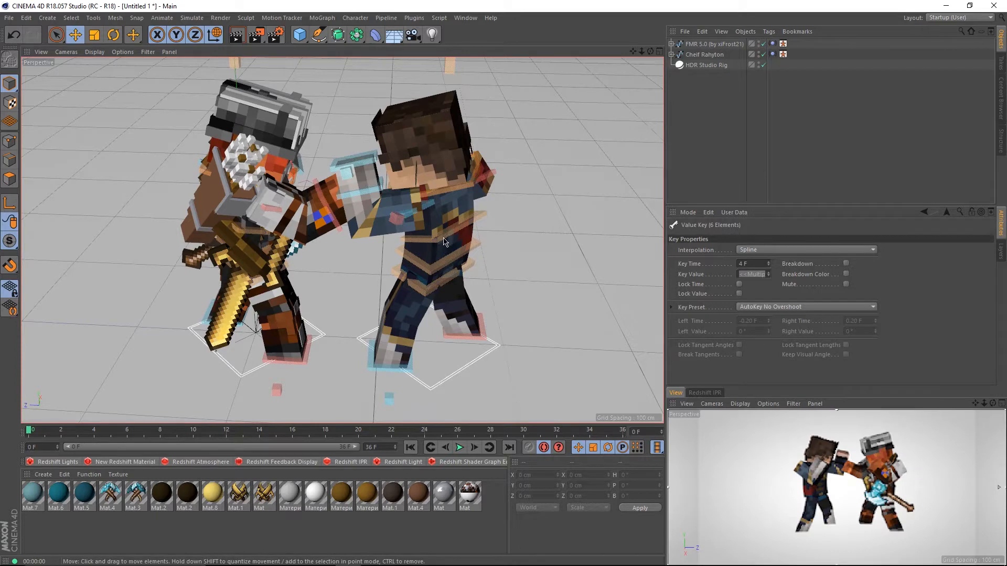
click(450, 244)
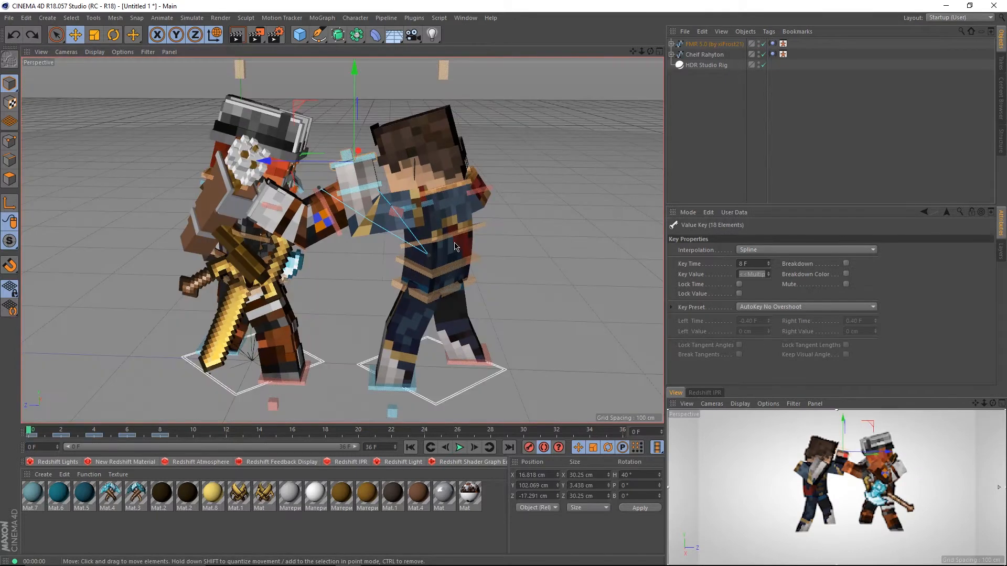
click(439, 296)
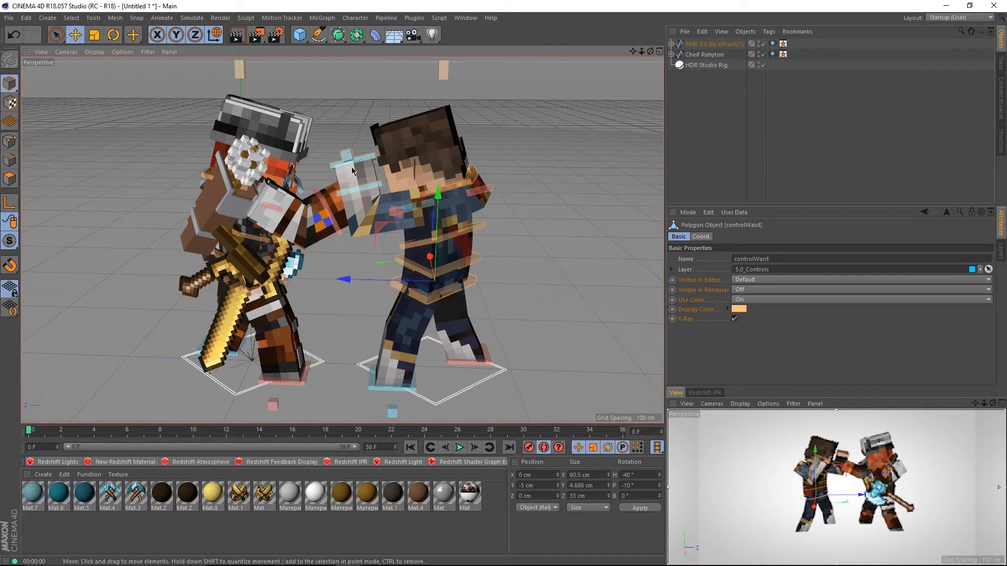
key(r)
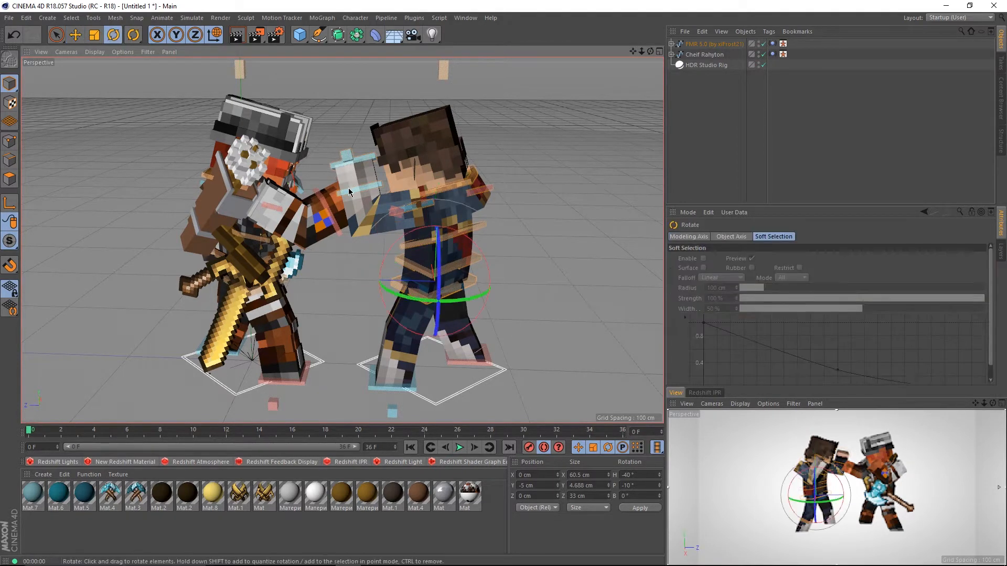
mouse_move(367, 214)
alt+mouse_down()
mouse_move(486, 255)
mouse_move(369, 228)
mouse_move(392, 212)
mouse_move(371, 205)
alt+mouse_up()
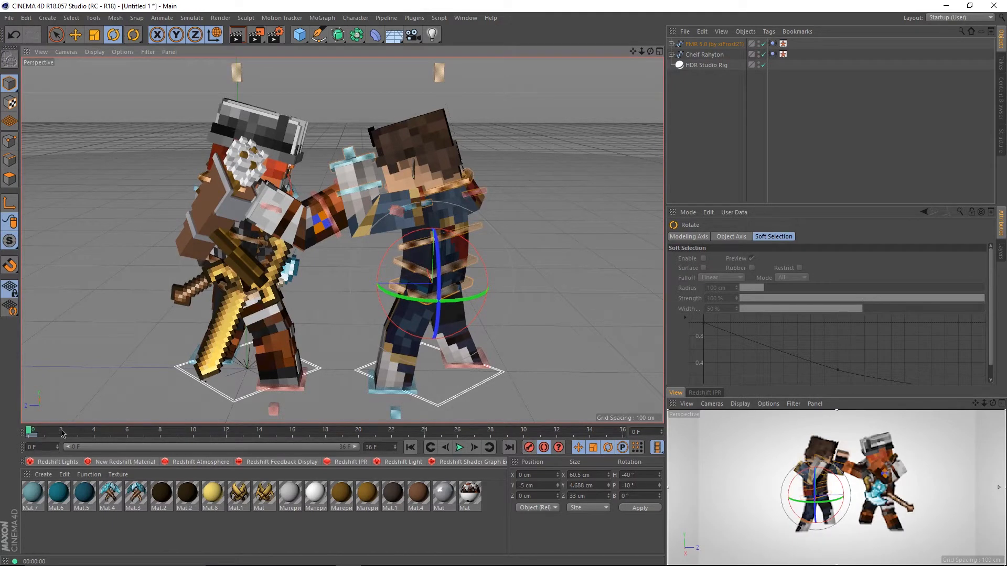
click(340, 166)
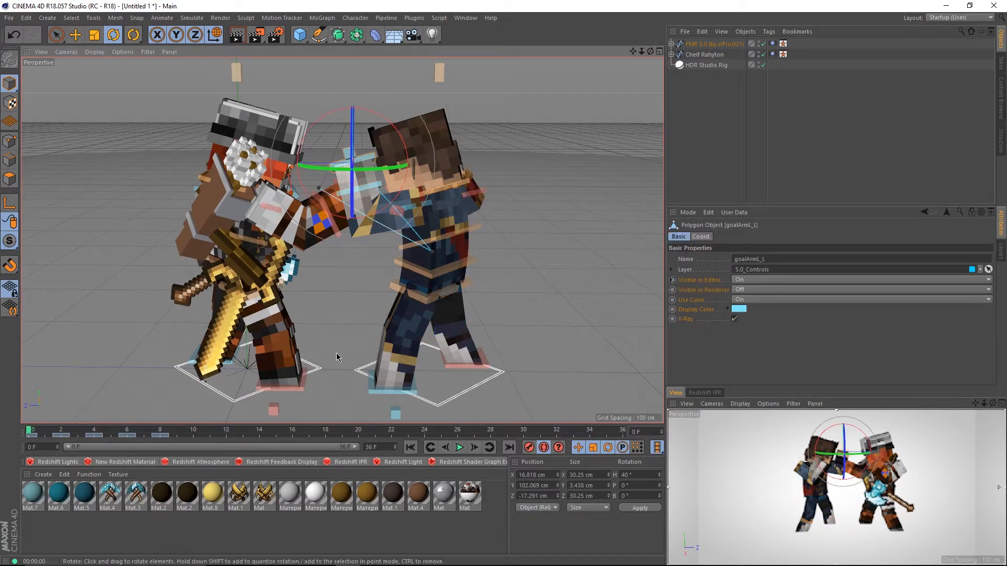
click(428, 298)
click(163, 427)
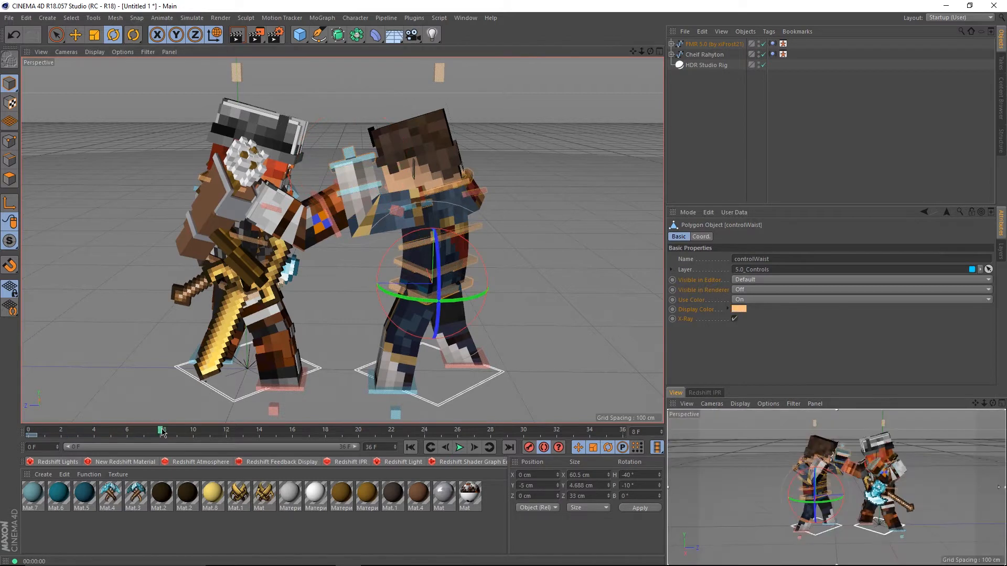
- Rotate the waist control to a heading of -100° at frame 4 and 10° at the frame 2 wind-up
click(96, 432)
alt+drag(389, 305, 475, 274)
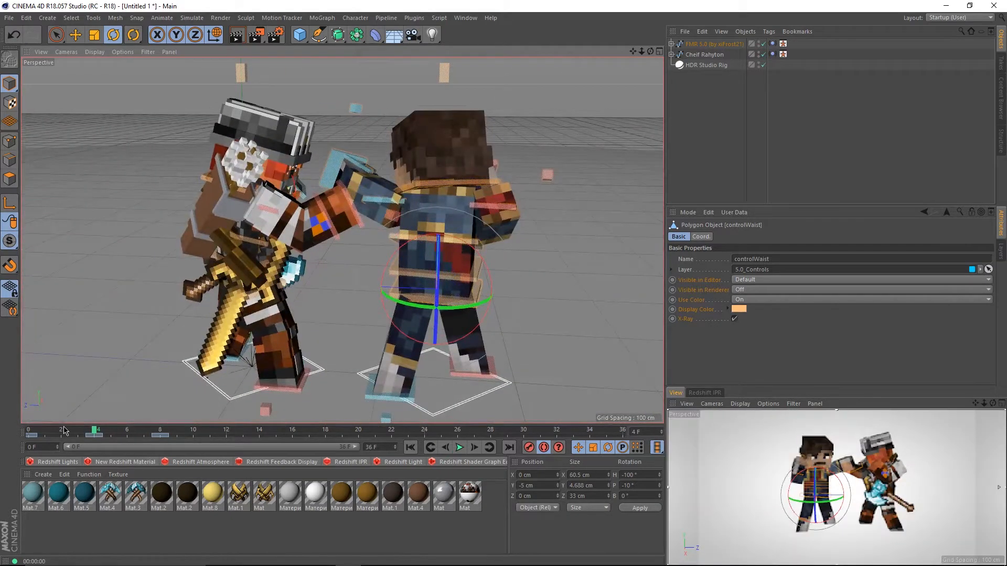
click(63, 431)
alt+drag(442, 303, 369, 308)
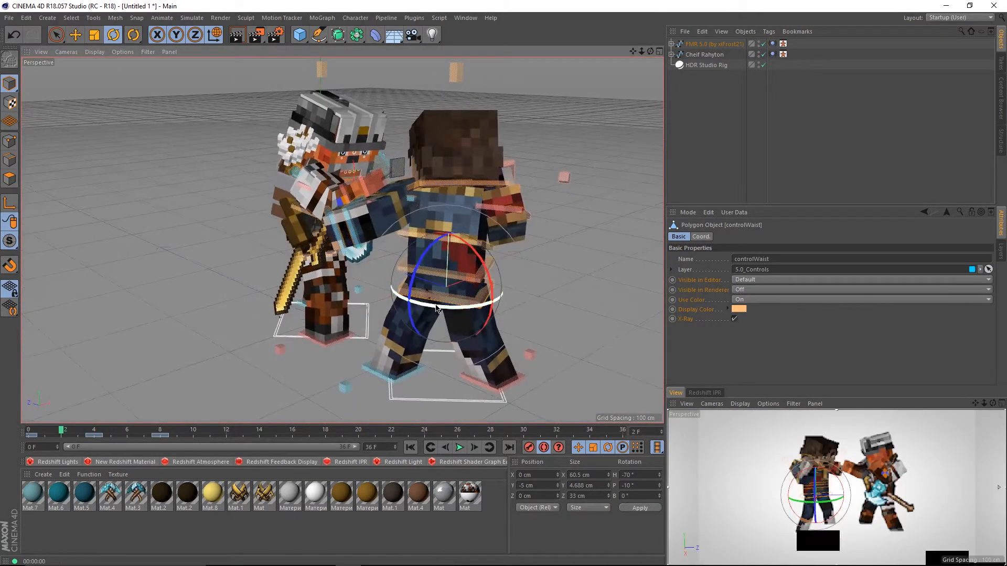
drag(436, 309, 532, 276)
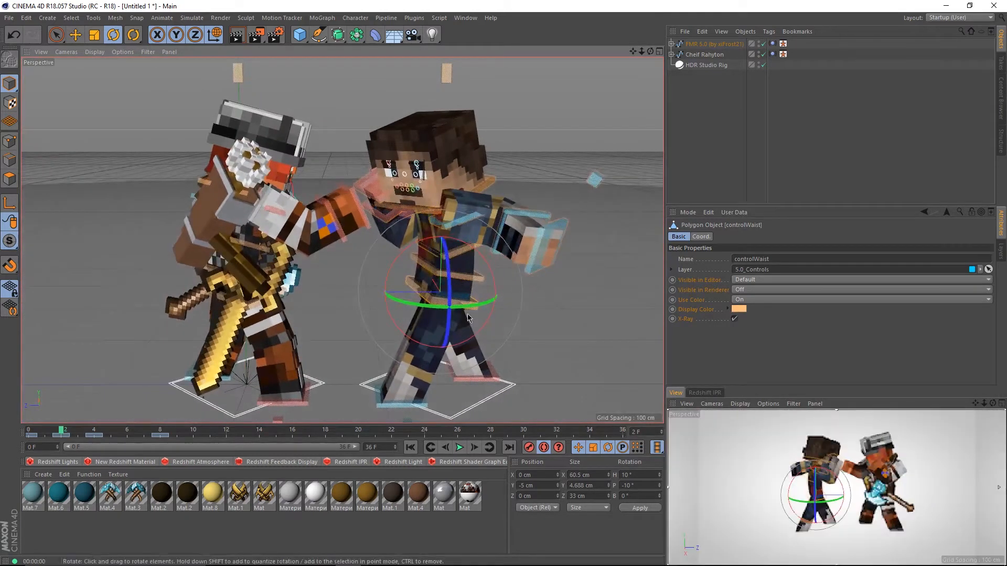
shift+drag(466, 307, 475, 305)
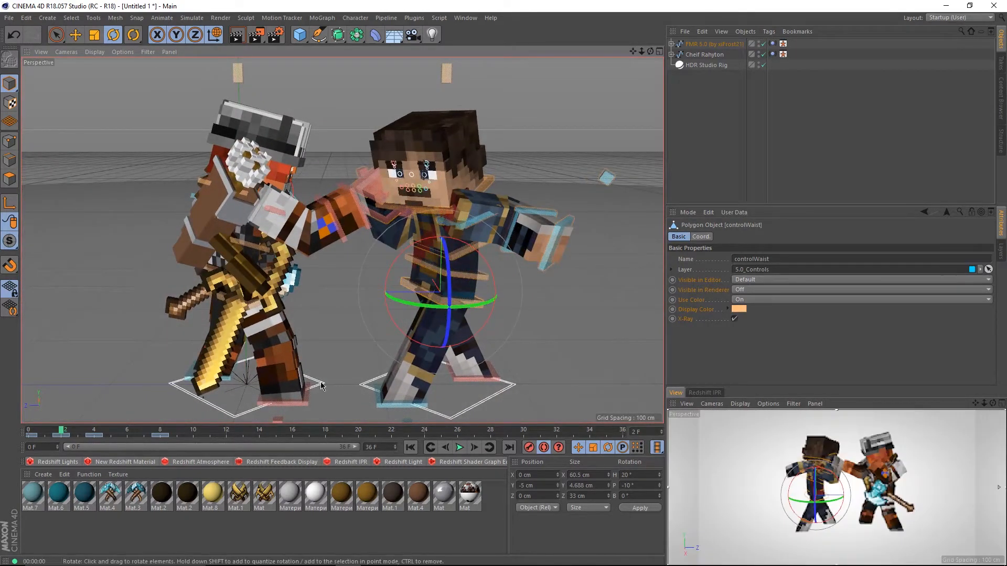
key(ctrl+z)
- Adjust the waist's heading slightly at frame 6 and scrub through the punch to check the torso rotation
click(127, 433)
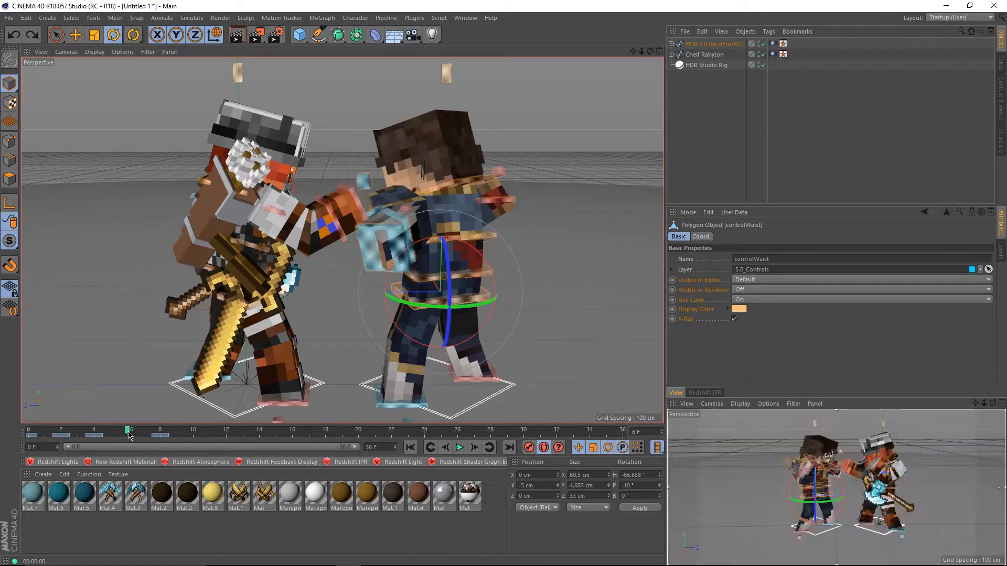
drag(474, 307, 481, 306)
key(shift+f)
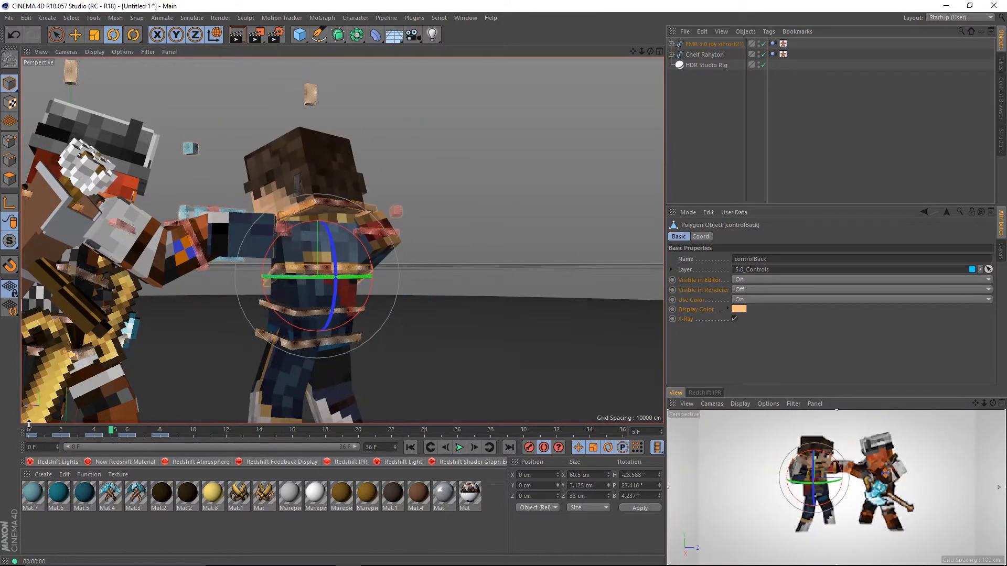
drag(29, 431, 110, 429)
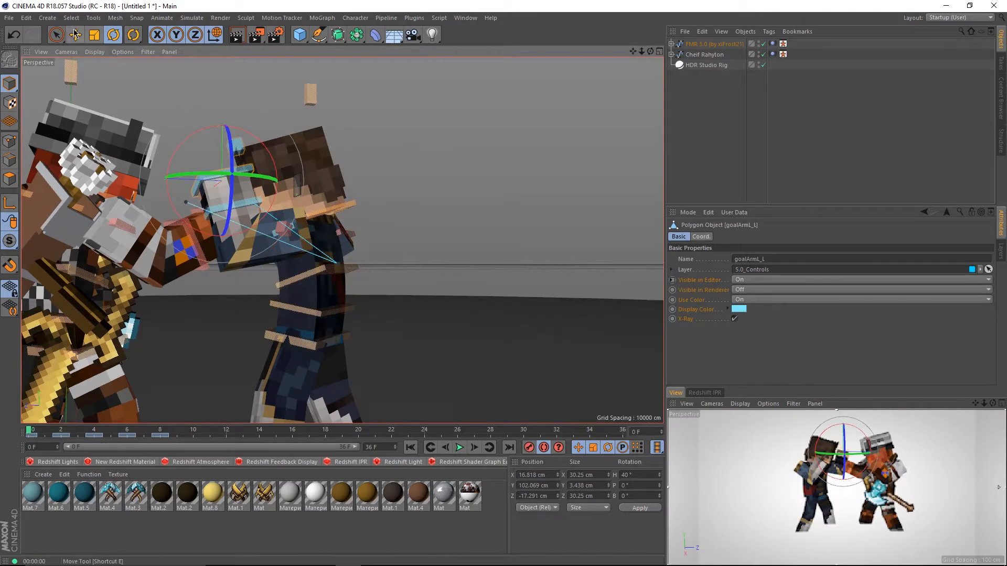
scroll(314, 332, down, 3)
alt+drag(314, 332, 273, 361)
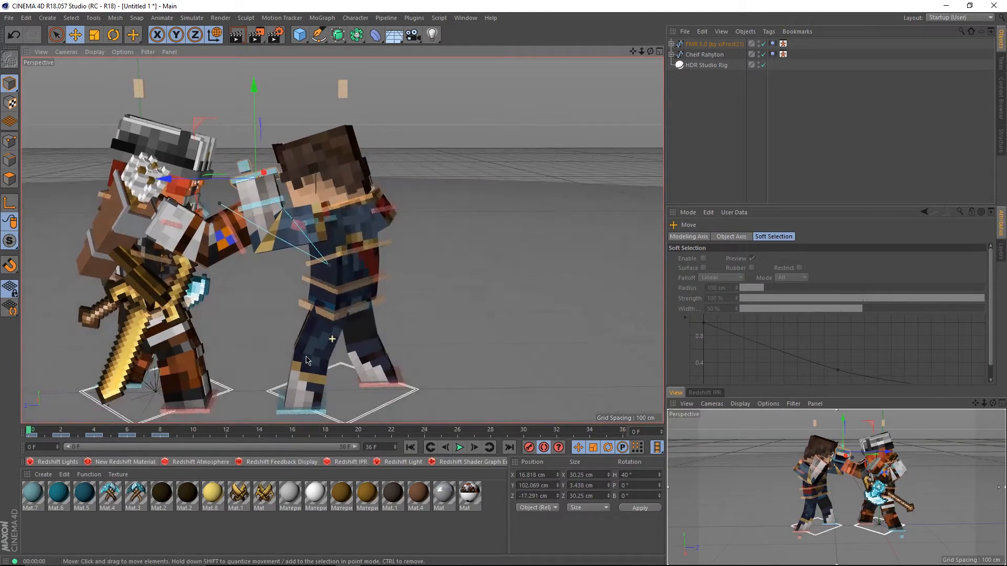
drag(33, 433, 89, 431)
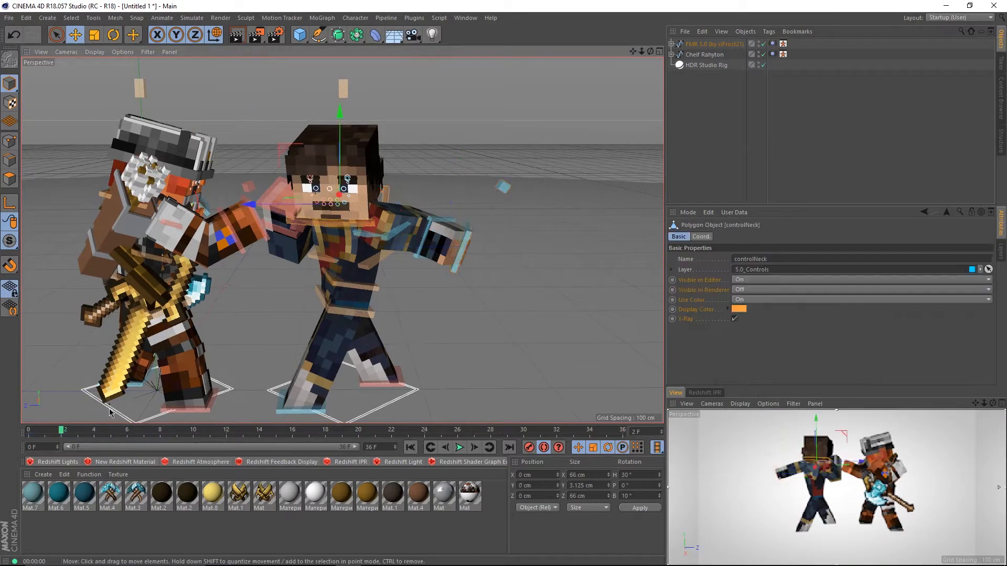
- Key the neck control's pose at frames 0 and 8, and rotate it at frame 4 so the head faces the opponent
click(29, 430)
key(r)
click(528, 447)
click(160, 430)
click(529, 447)
click(94, 430)
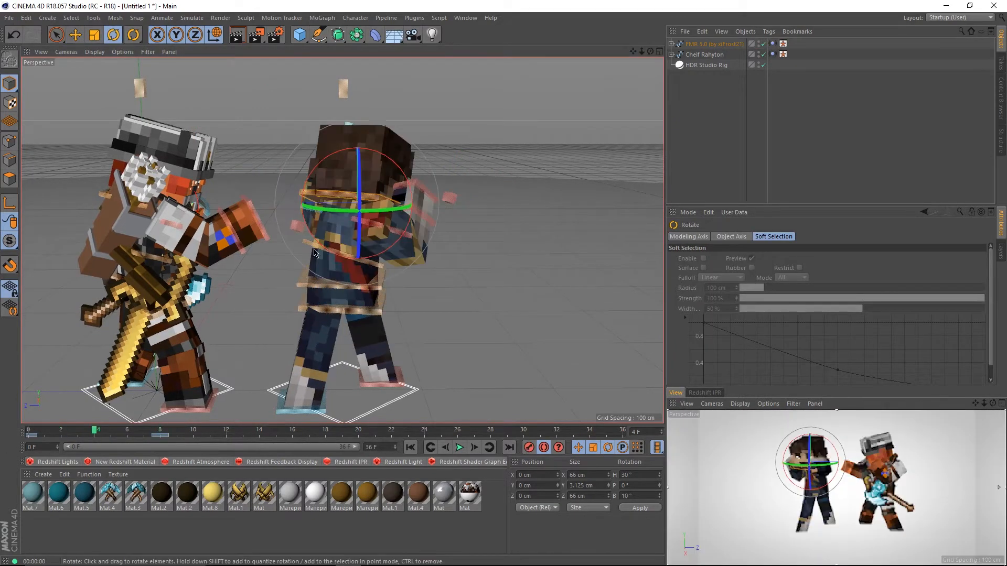
drag(328, 209, 398, 209)
alt+drag(355, 247, 448, 254)
drag(352, 212, 524, 291)
- Rotate the back control at frame 4 and scrub back towards the start to check the twist
click(335, 305)
click(315, 267)
drag(324, 294, 210, 252)
drag(93, 429, 52, 429)
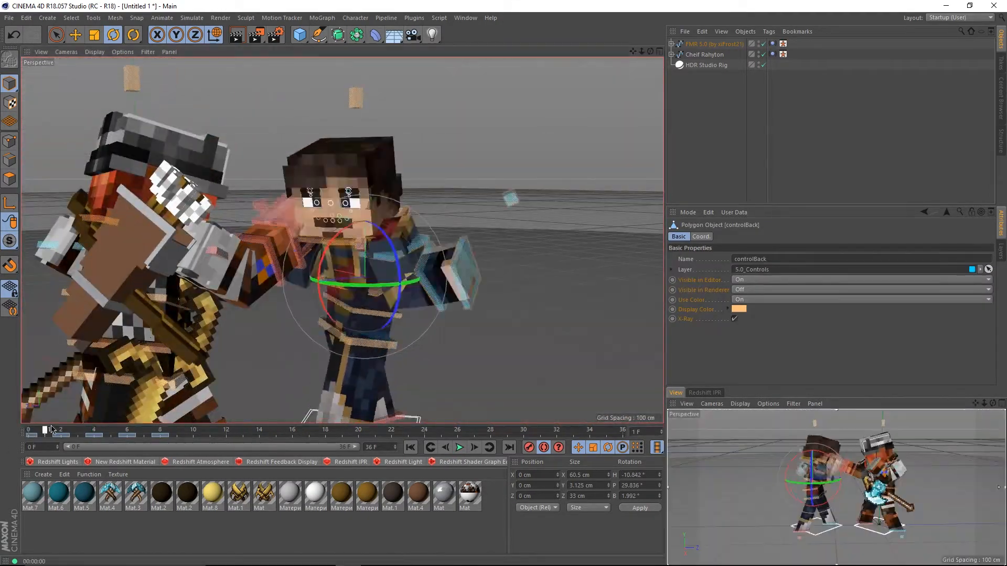
- Refine the neck's turn at the frame 4 hit and scrub through the punch from start to finish
alt+drag(263, 273, 436, 251)
click(310, 230)
drag(293, 219, 326, 220)
alt+drag(399, 251, 226, 252)
drag(95, 431, 38, 431)
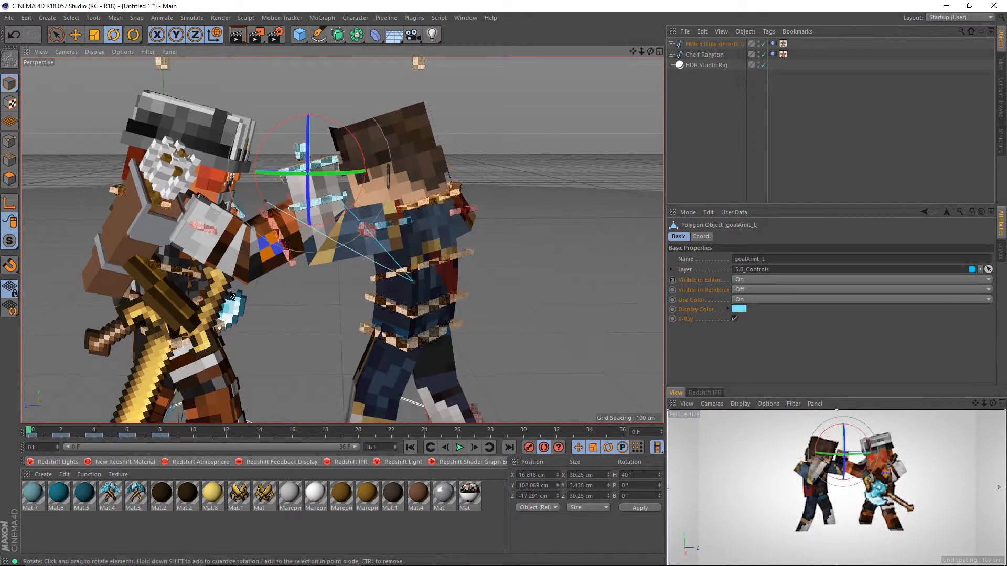
drag(42, 431, 94, 427)
alt+drag(220, 220, 111, 343)
drag(95, 431, 178, 431)
- Key the right foot control's starting pose at frames 0, 4 and 8, and rotate the foot slightly at frame 2
alt+drag(420, 399, 362, 331)
alt+middle_drag(362, 331, 400, 162)
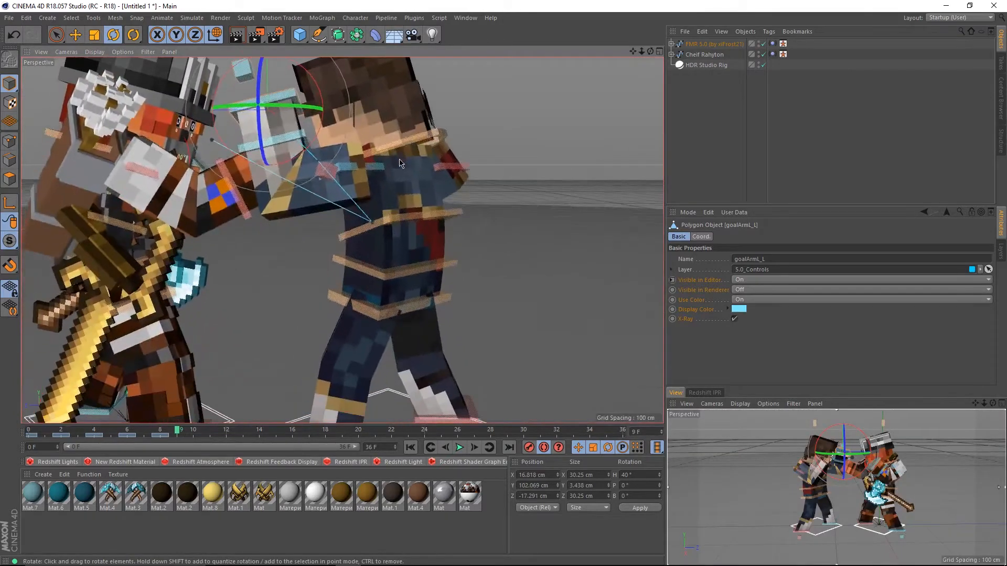
alt+right_drag(400, 162, 374, 239)
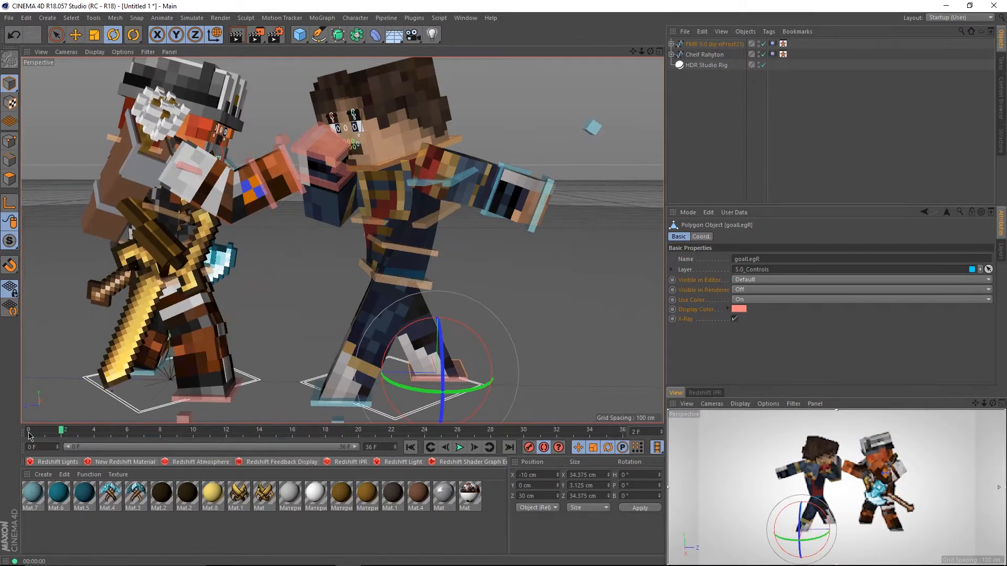
click(29, 434)
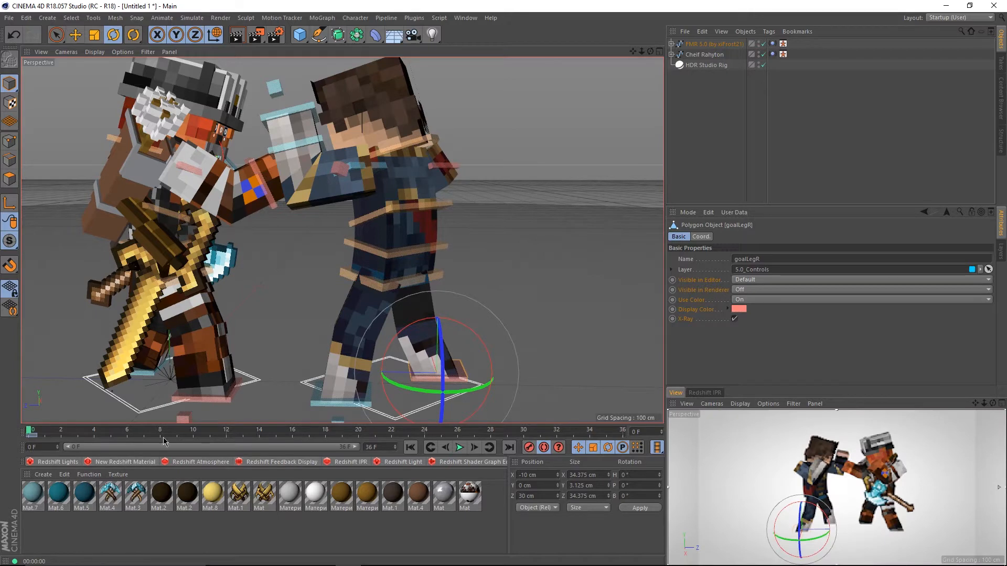
click(160, 433)
click(529, 447)
click(94, 433)
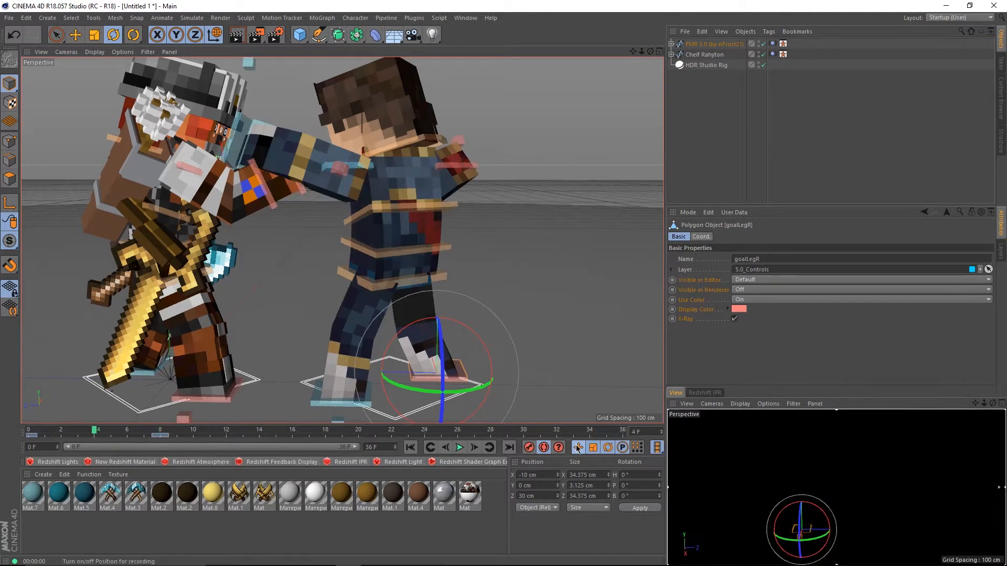
click(61, 434)
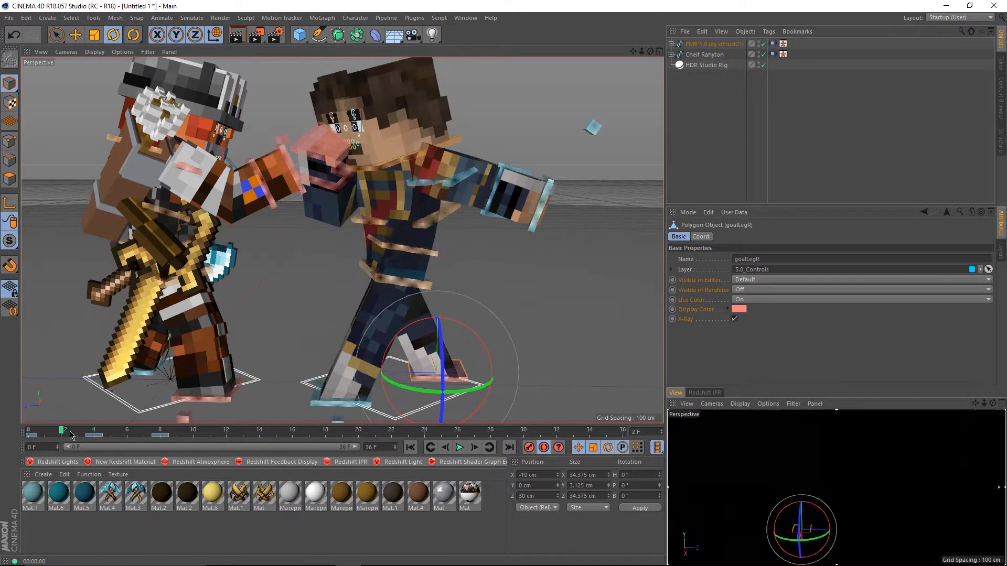
mouse_move(416, 379)
mouse_down()
mouse_move(403, 387)
mouse_move(428, 391)
mouse_up()
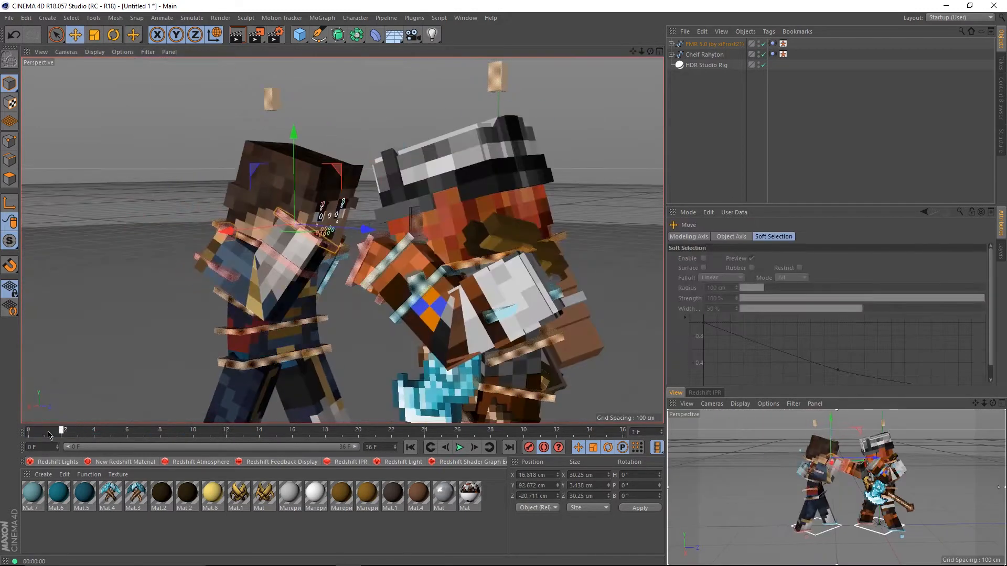
- Scrub and play the punch from the opposite side to check how the right arm moves with the body
click(46, 434)
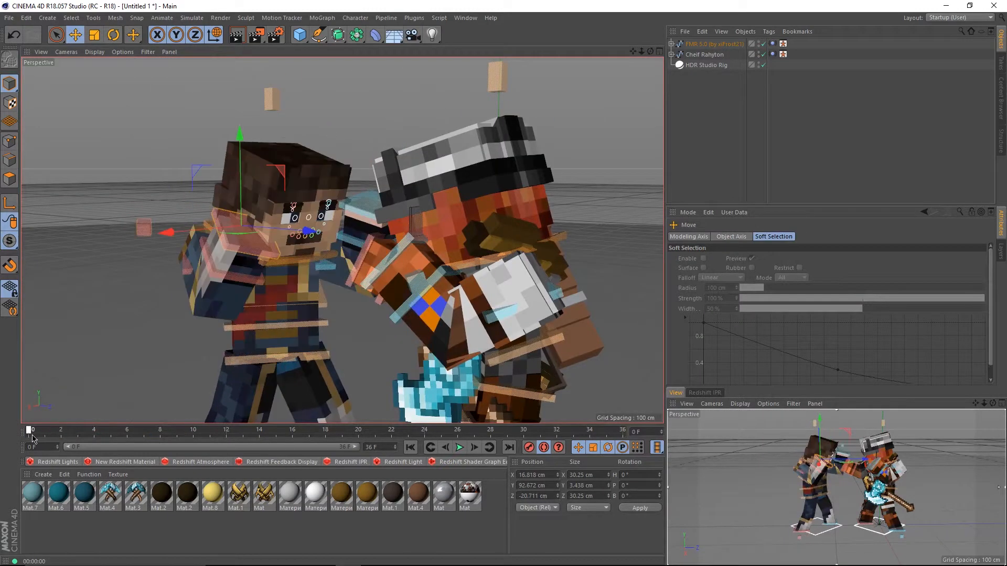
drag(46, 434, 100, 426)
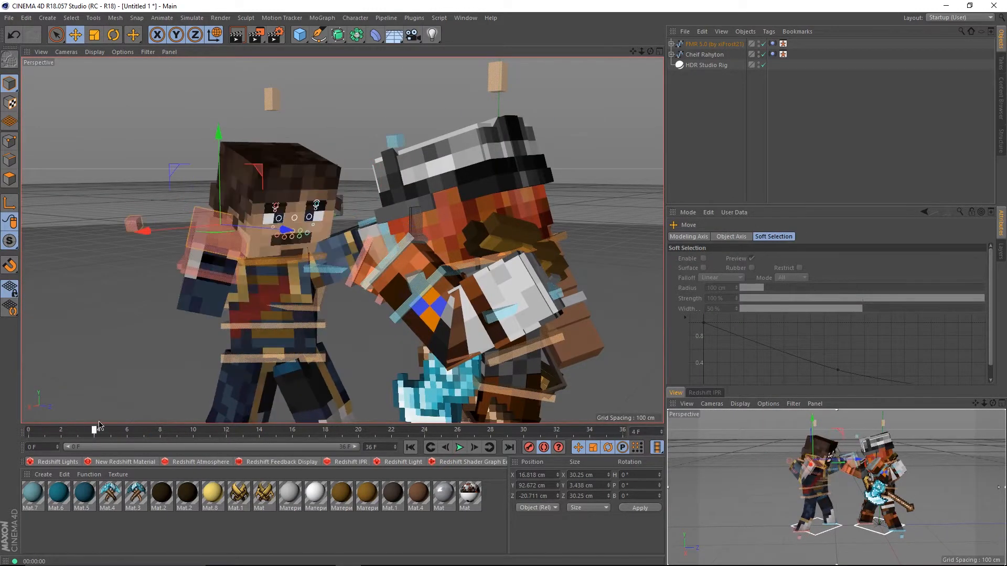
click(29, 430)
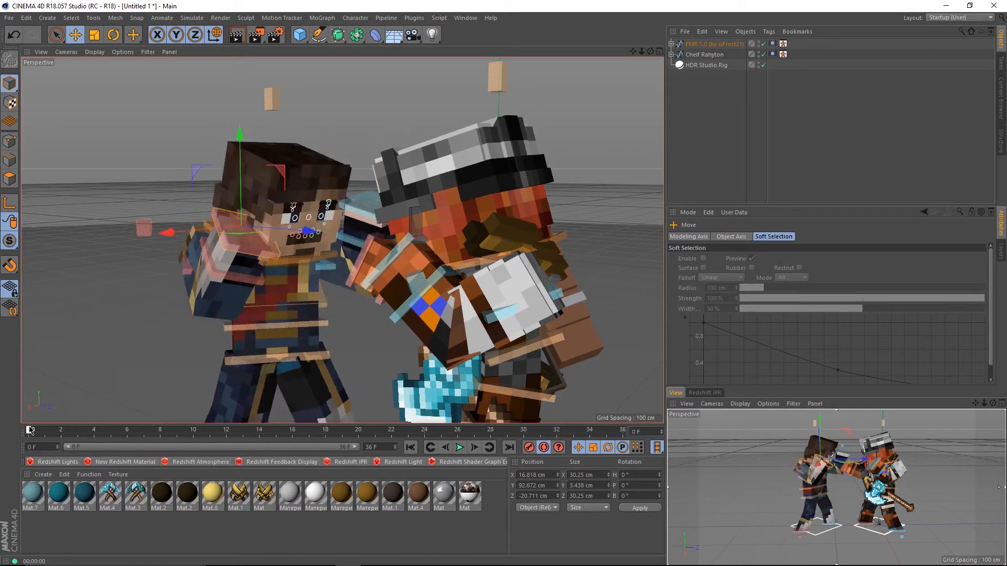
drag(26, 430, 55, 420)
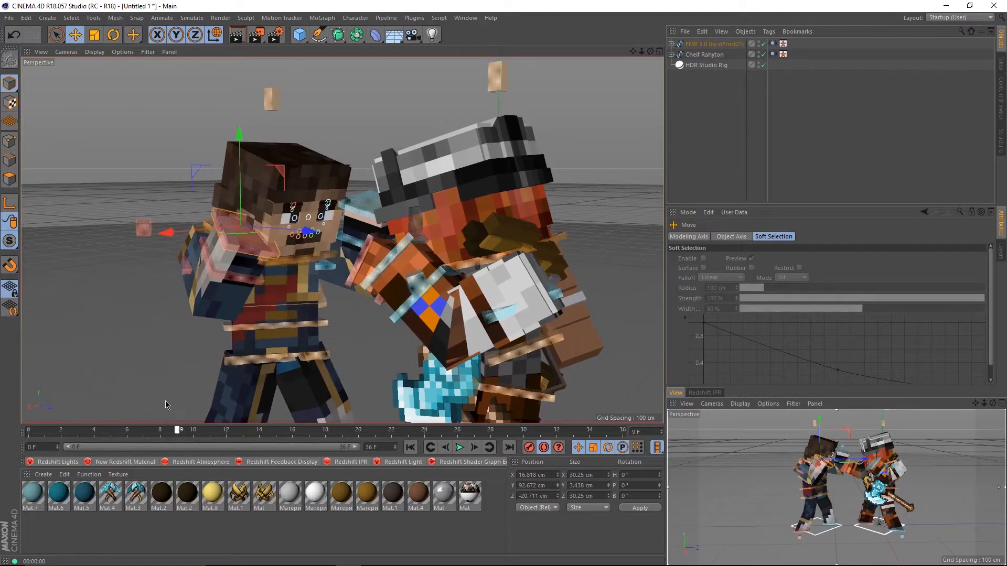
drag(165, 405, 26, 409)
scroll(265, 314, down, 3)
alt+middle_drag(266, 336, 279, 270)
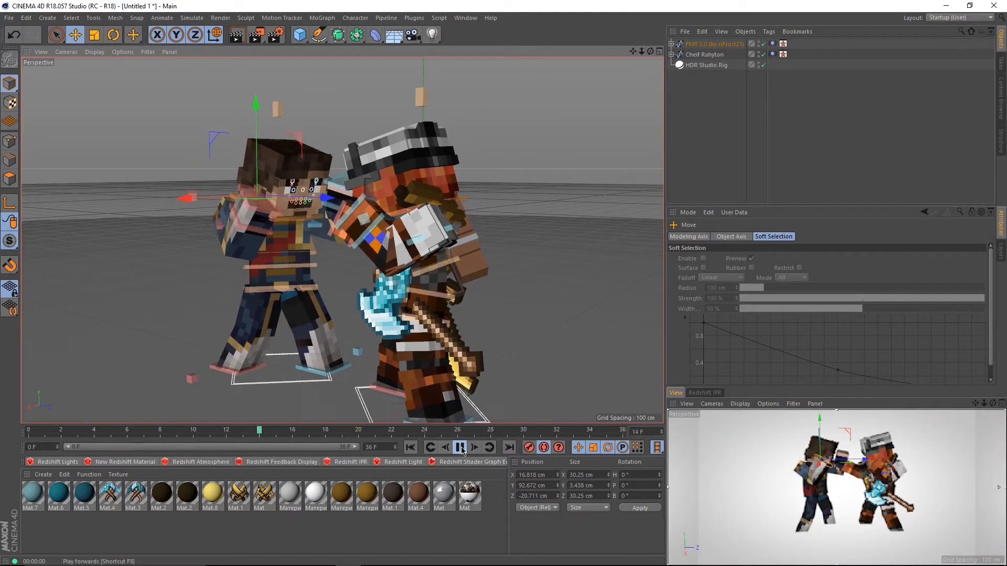
click(35, 432)
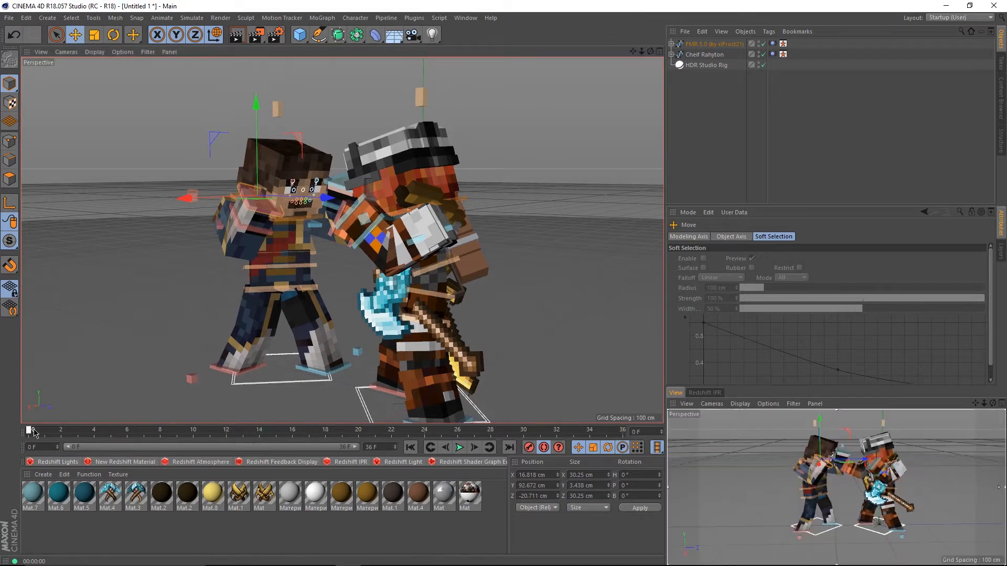
- Select the FMR 5.0 character's left hand control and scrub frames 4 to 8 to examine how the arm returns after the hit
alt+drag(319, 194, 81, 231)
drag(102, 429, 114, 427)
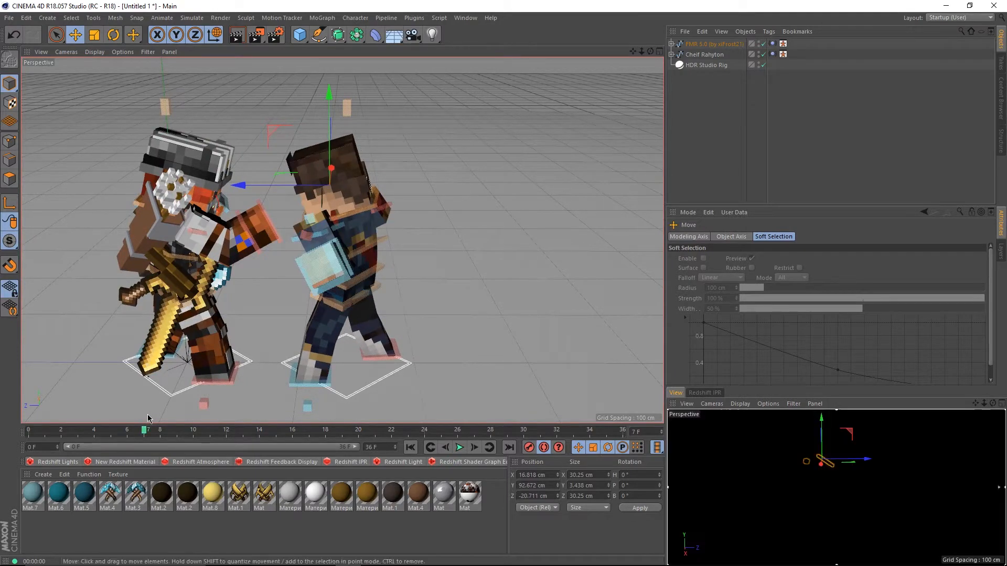
scroll(354, 239, up, 3)
alt+drag(286, 260, 300, 285)
click(300, 285)
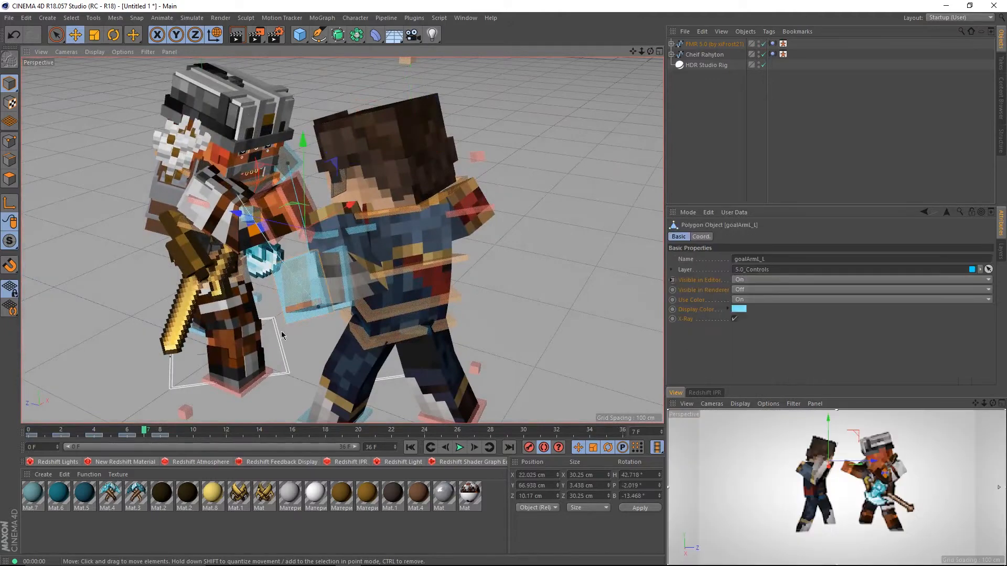
click(127, 429)
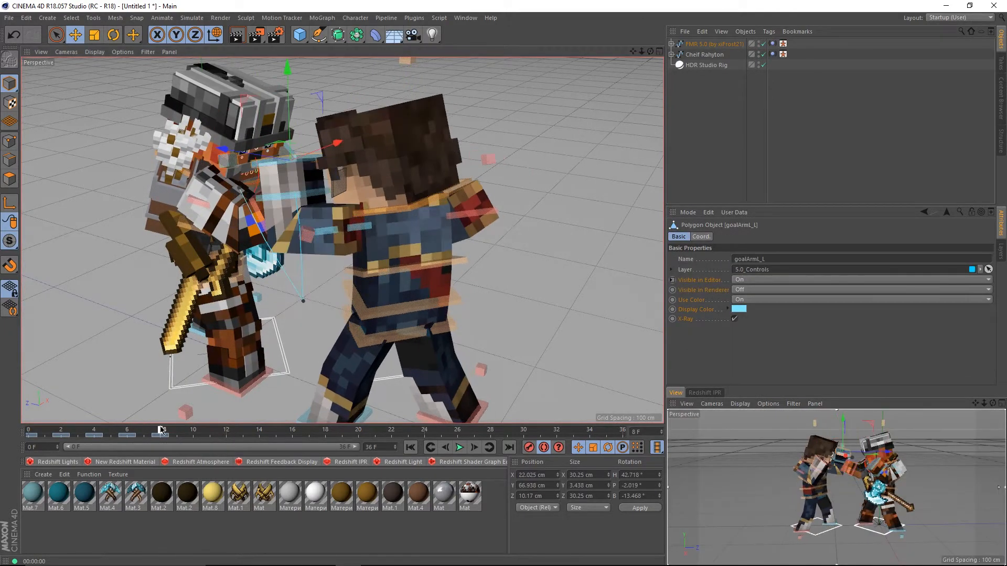
drag(161, 430, 88, 430)
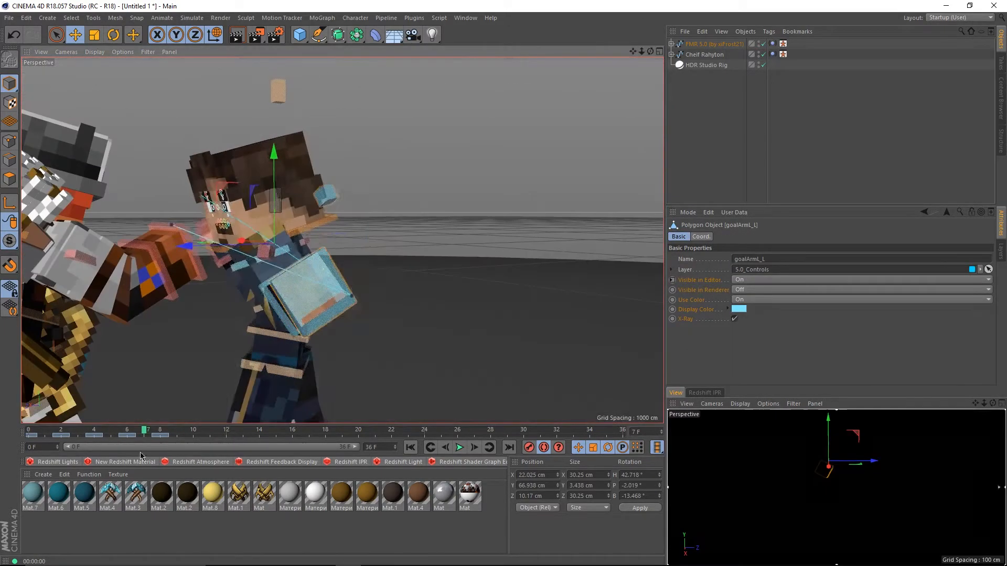
drag(144, 430, 128, 429)
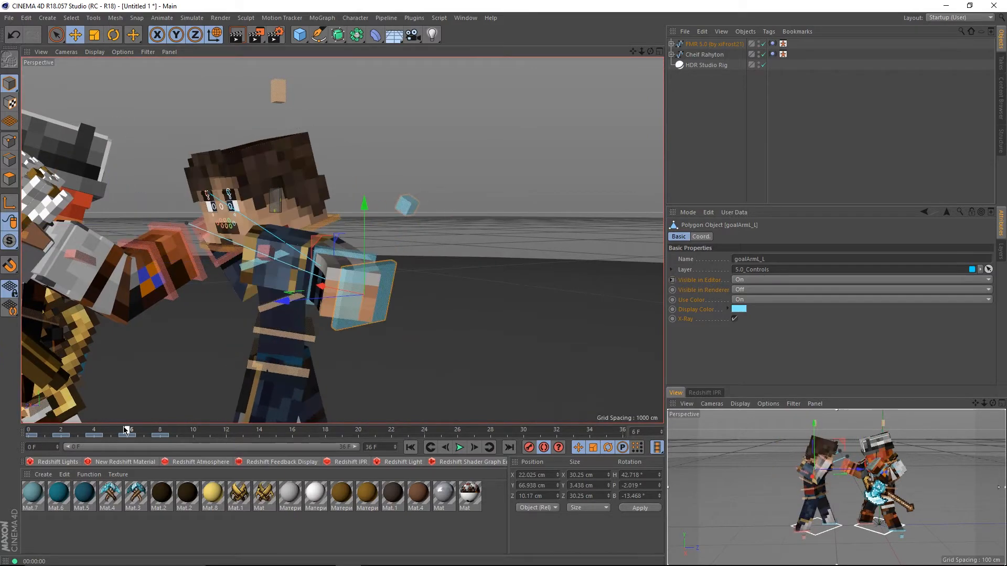
alt+drag(231, 284, 225, 340)
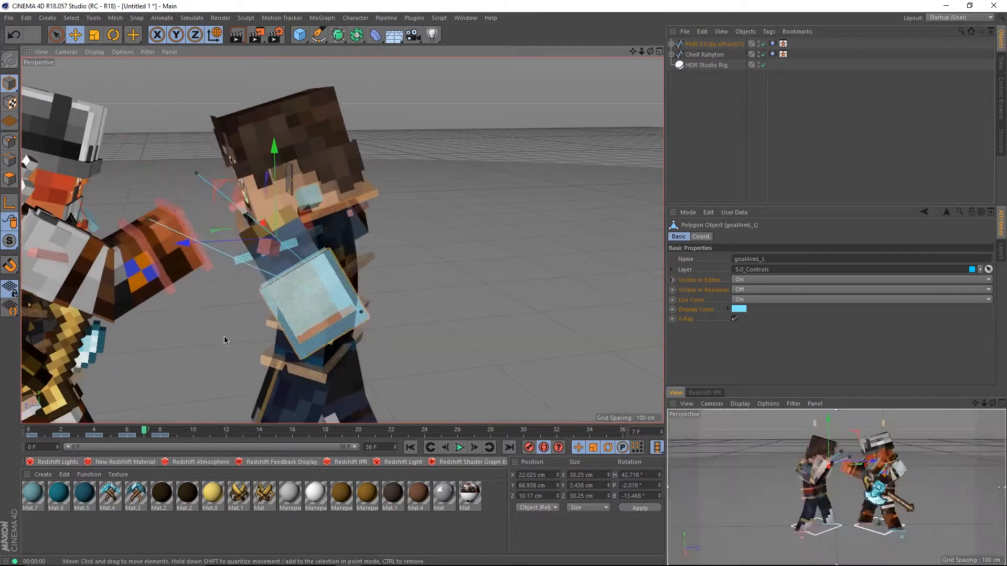
- Reposition the FMR 5.0 character's left hand at frame 6 to refine the arm's return path, and scrub through the result
mouse_move(148, 431)
mouse_down()
mouse_move(160, 432)
mouse_move(146, 432)
mouse_up()
alt+drag(283, 293, 278, 262)
click(128, 432)
mouse_move(142, 432)
mouse_down()
mouse_move(160, 432)
mouse_move(147, 434)
mouse_up()
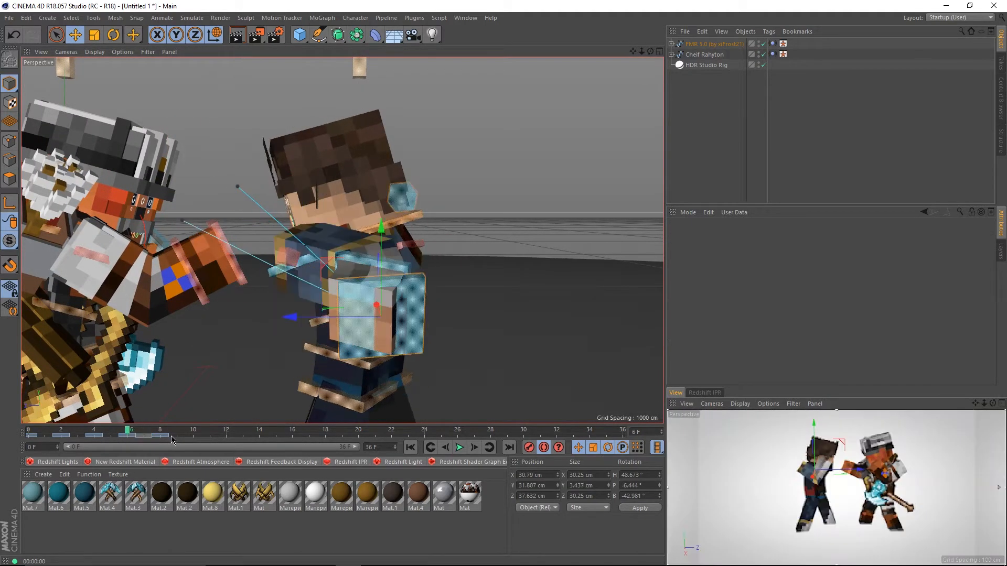
key(ctrl+z)
drag(234, 333, 169, 333)
alt+drag(225, 325, 307, 315)
drag(127, 431, 156, 418)
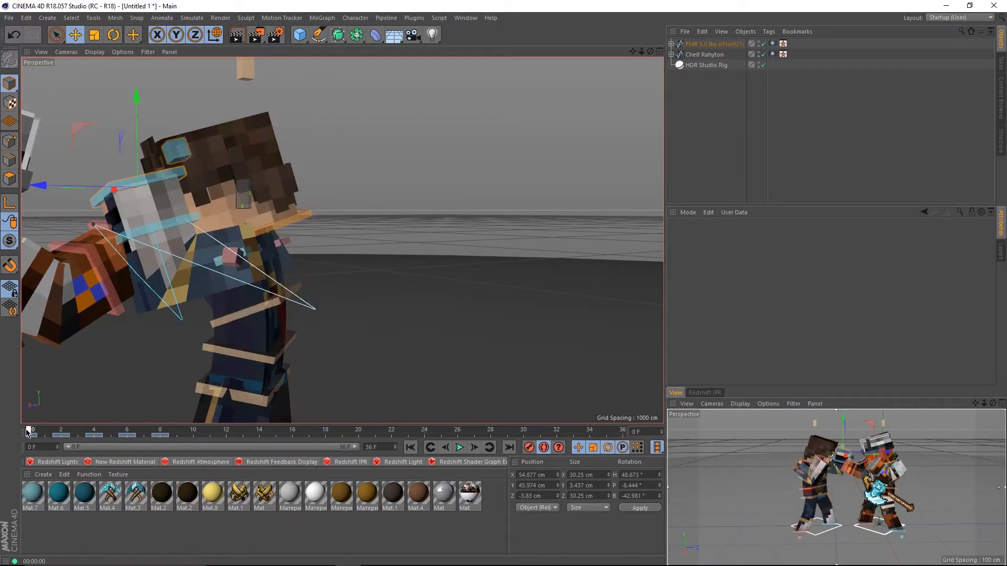
- Play the punch from frame 0 and view both characters in full to check the left arm's motion
alt+middle_drag(207, 229, 410, 221)
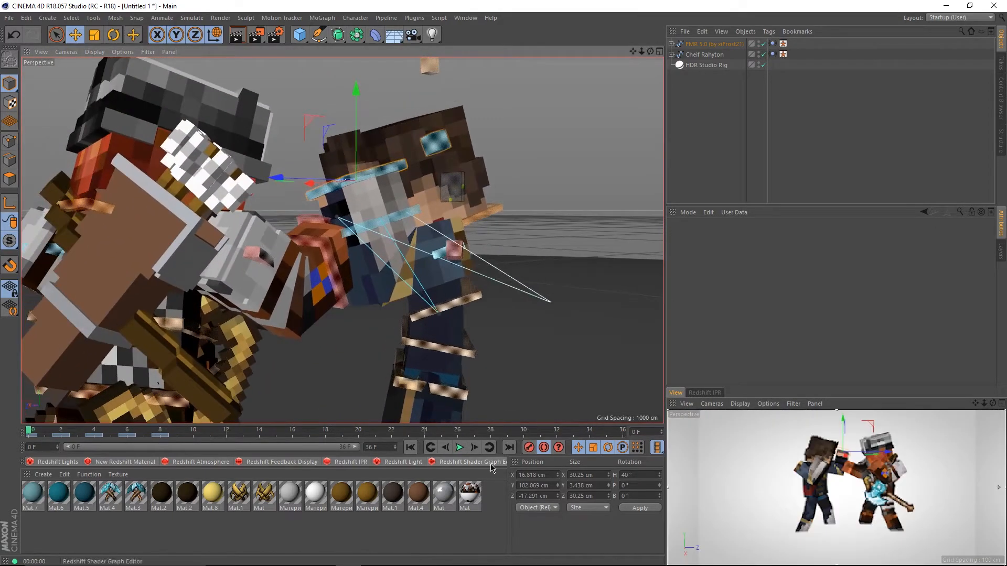
click(459, 451)
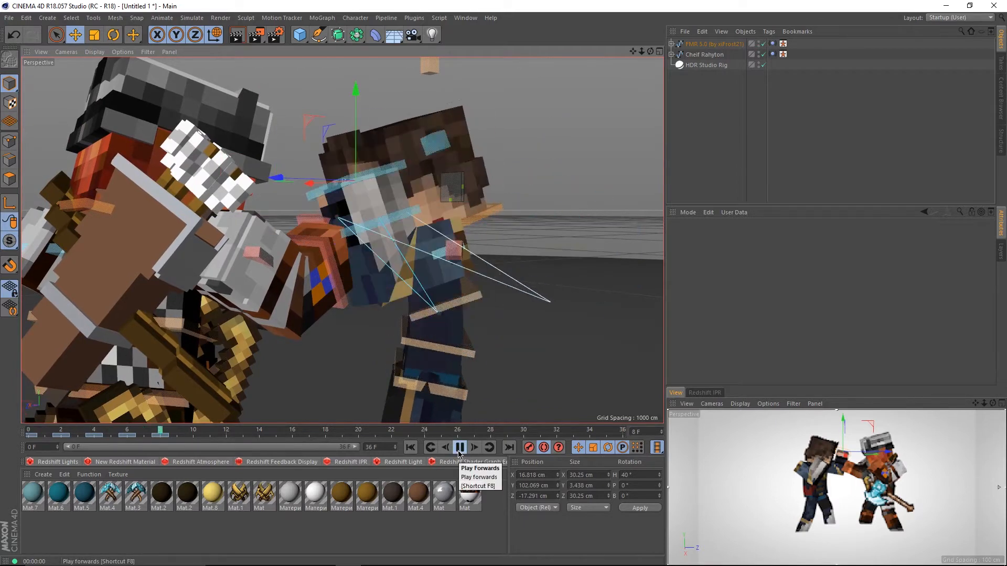
scroll(302, 336, down, 5)
alt+middle_drag(397, 299, 437, 188)
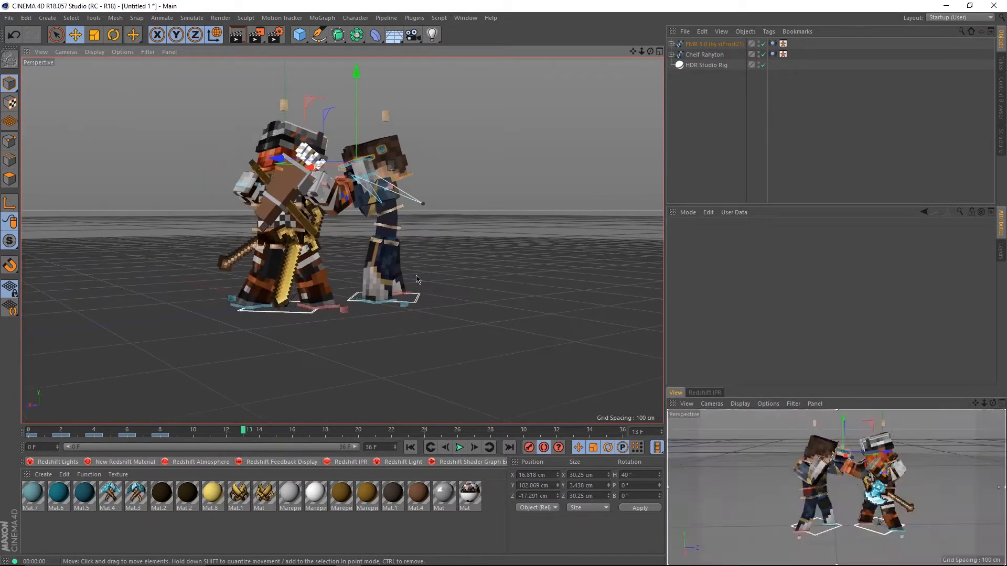
scroll(274, 243, up, 3)
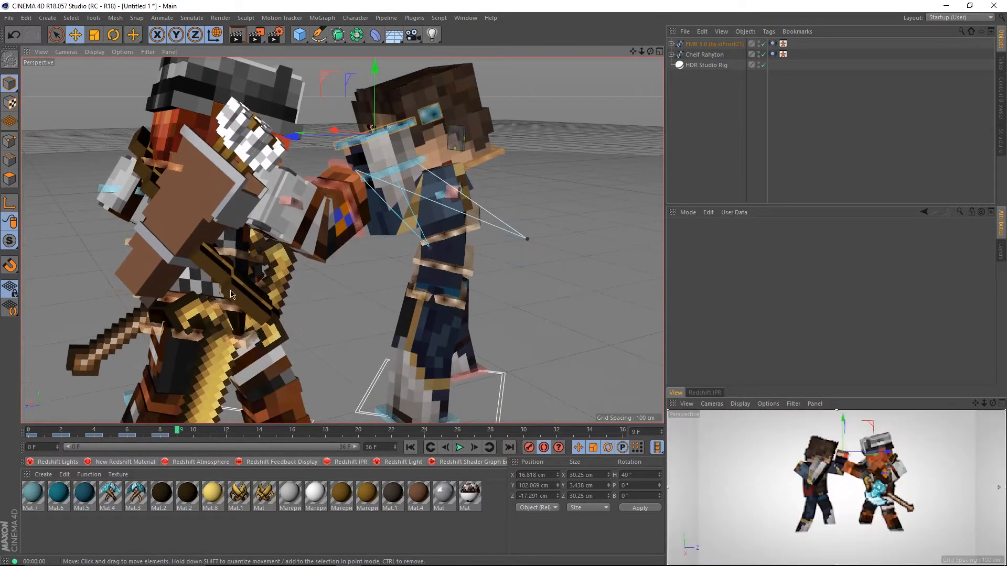
- Select the opponent's waist control and scrub from frame 0 to frame 4 to examine the moment of impact
click(164, 329)
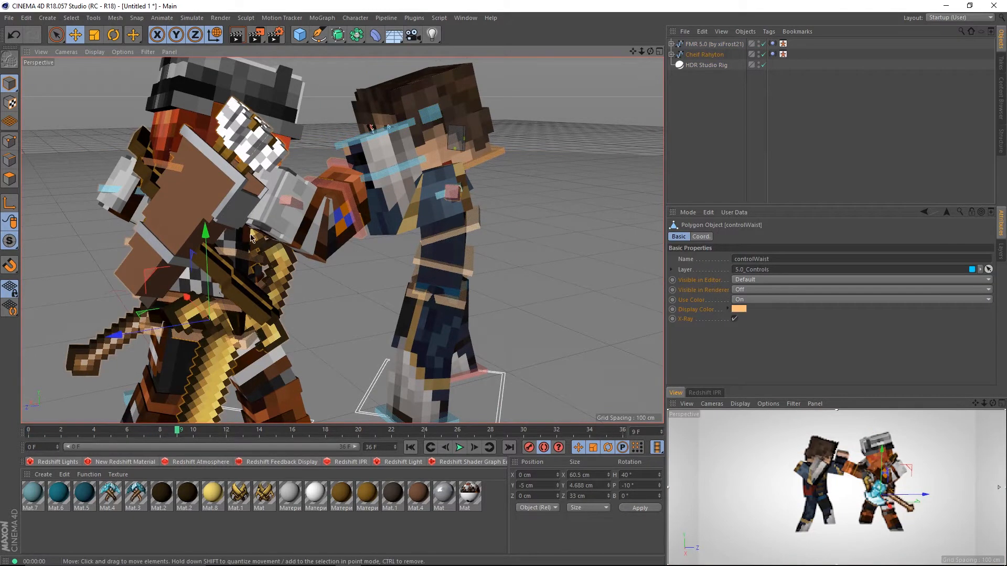
alt+drag(251, 239, 262, 258)
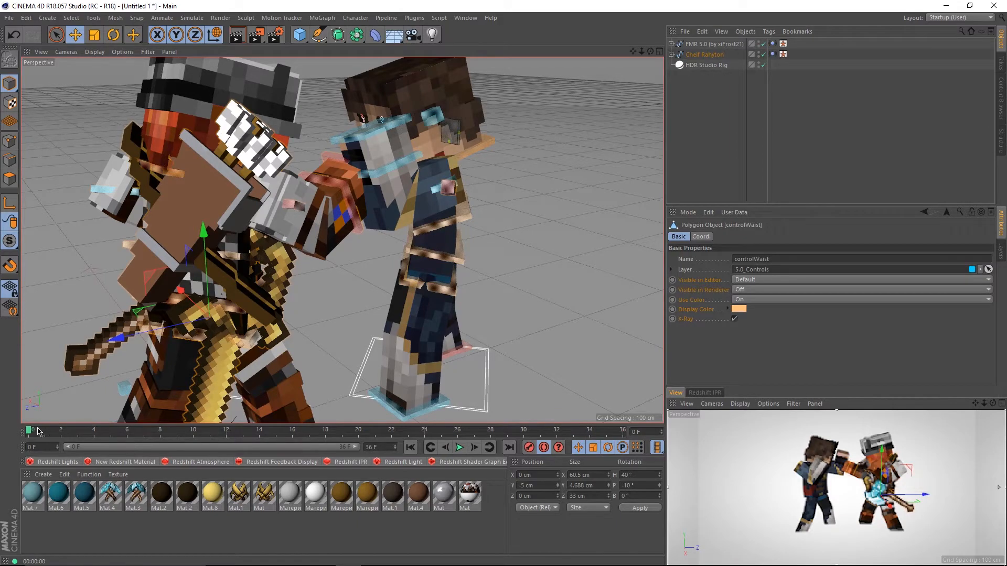
drag(37, 431, 94, 431)
scroll(196, 201, up, 3)
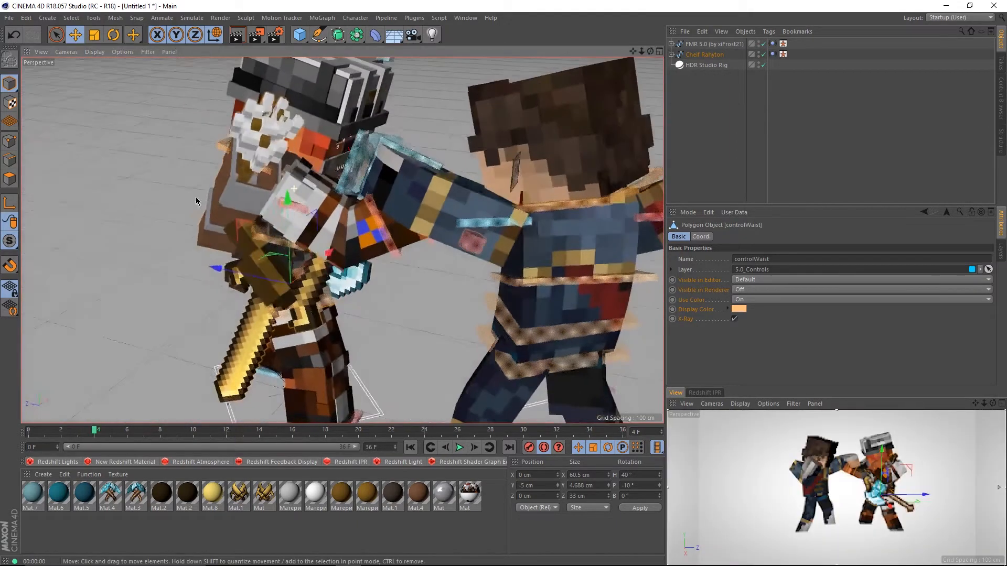
alt+drag(197, 201, 441, 250)
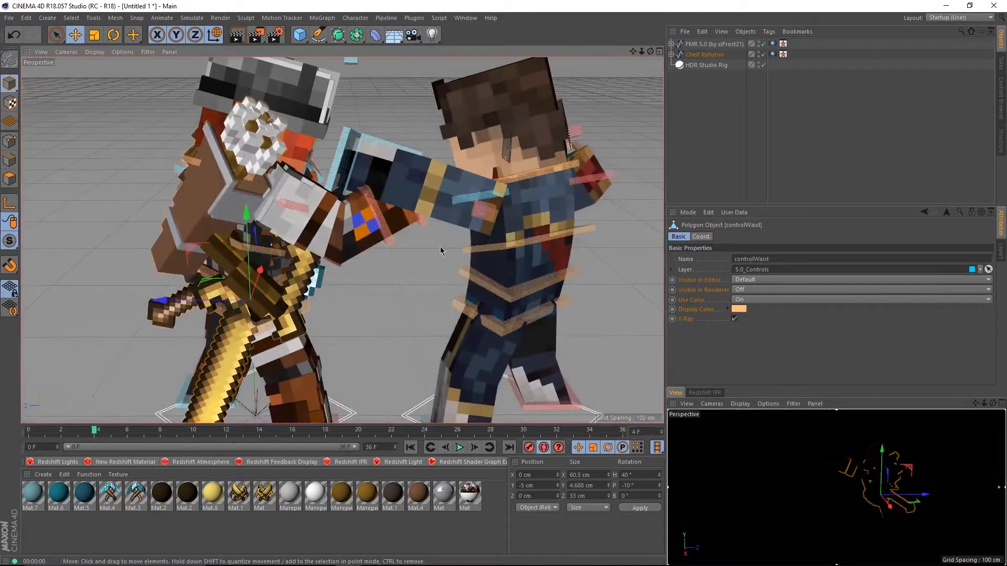
- Try to move the whole FMR 5.0 rig to a different distance from the opponent
click(693, 45)
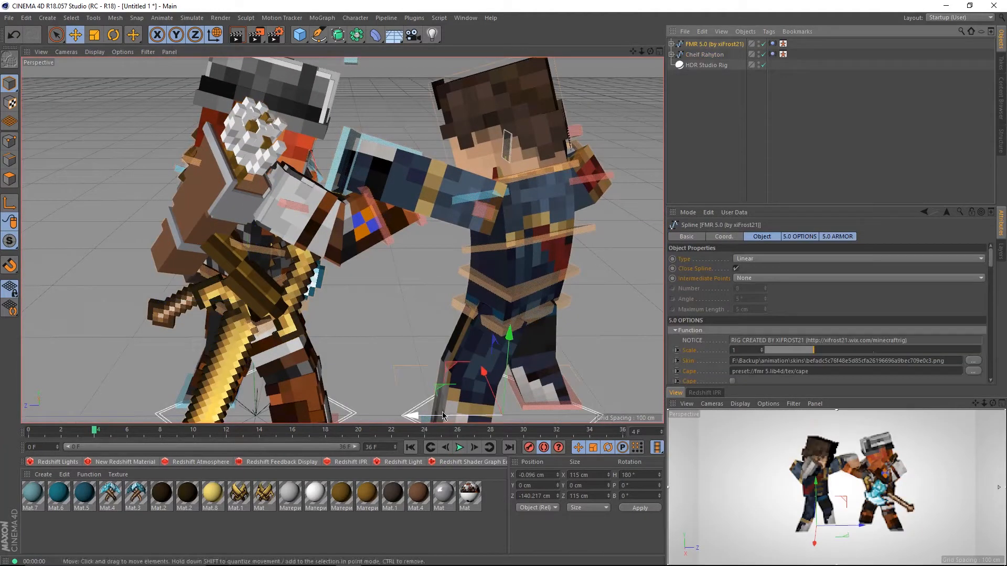
drag(443, 415, 376, 415)
alt+drag(342, 225, 235, 239)
key(ctrl+z)
alt+drag(384, 224, 494, 208)
- Key the opponent's waist control in its starting pose at frame 0
click(28, 432)
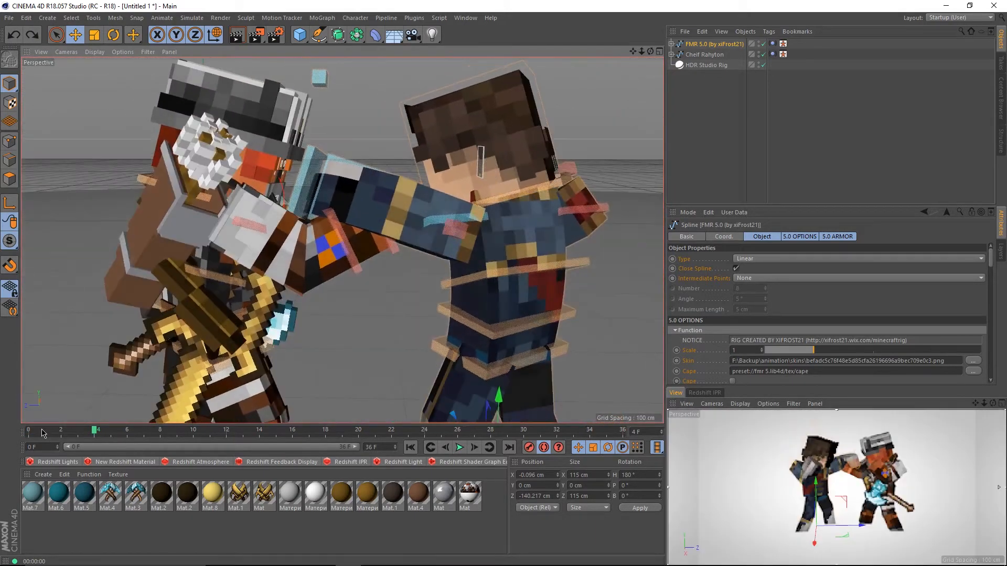
click(214, 366)
alt+middle_drag(214, 366, 222, 294)
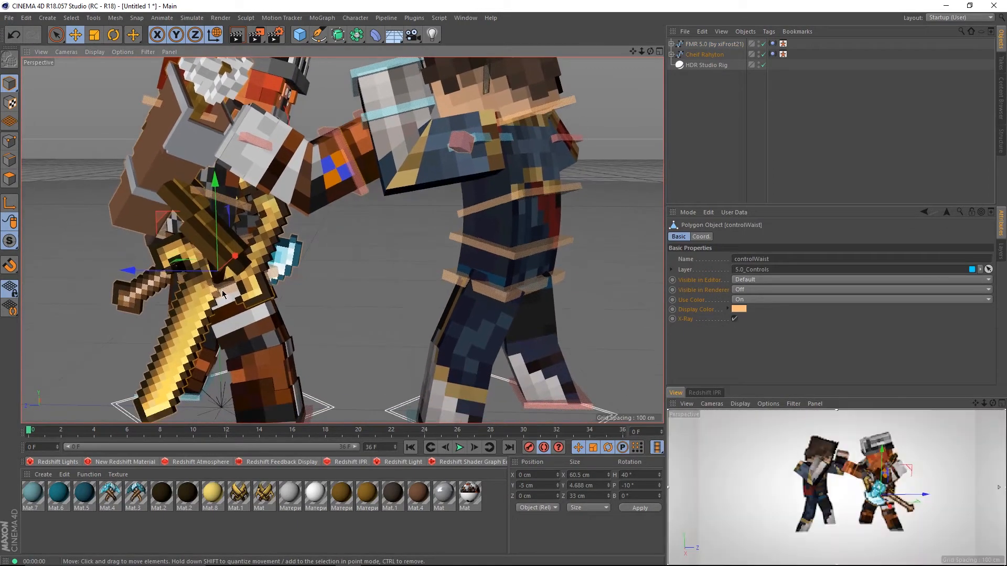
alt+drag(222, 294, 178, 291)
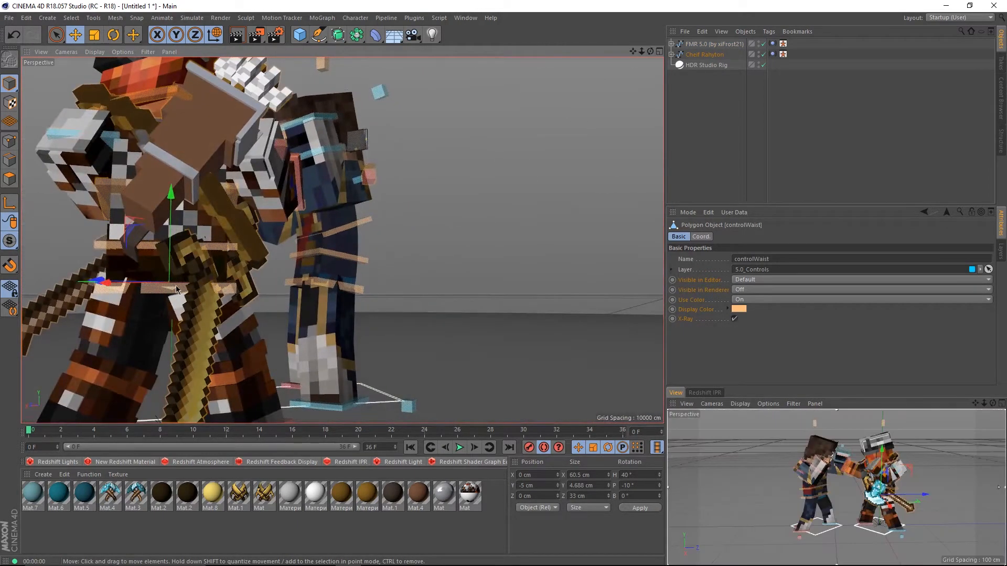
alt+drag(209, 240, 362, 268)
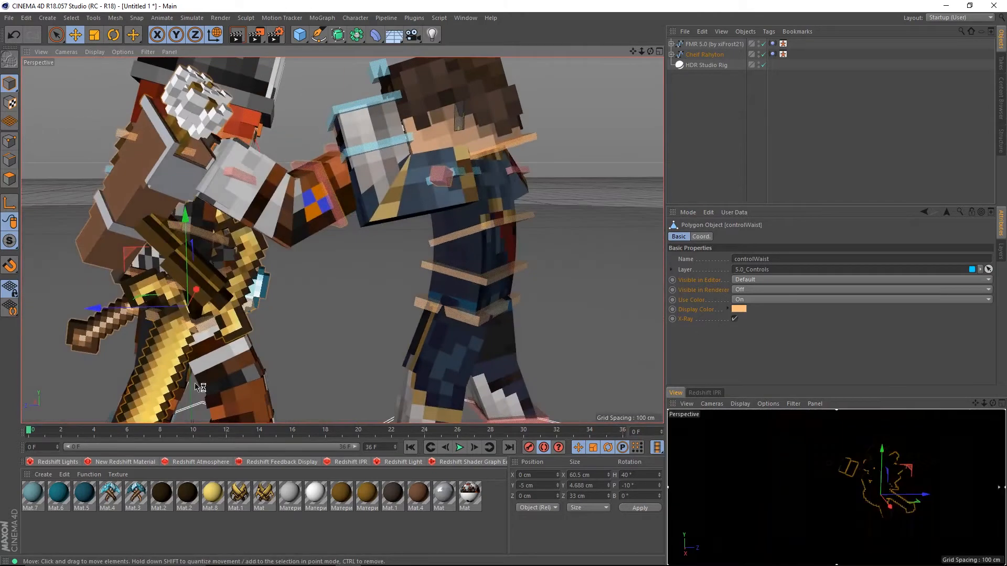
- Rotate the opponent's back control at frame 4 to about H -11.5°, P 29.5° and B 5.7° as a reaction to the hit
click(92, 433)
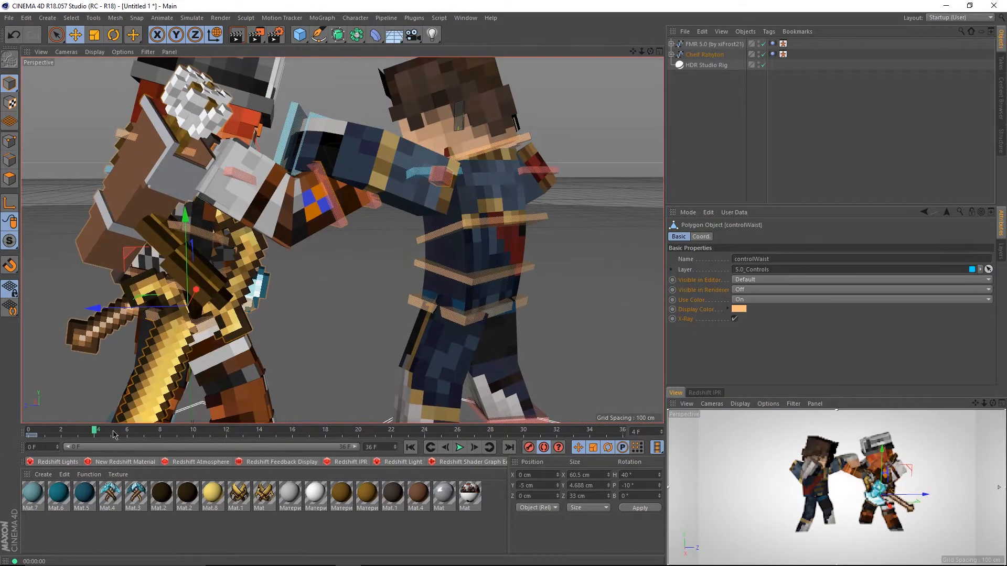
mouse_move(173, 288)
alt+mouse_down()
mouse_move(178, 320)
mouse_move(152, 321)
mouse_move(204, 293)
mouse_move(149, 329)
alt+mouse_up()
key(ctrl+z)
key(ctrl+z)
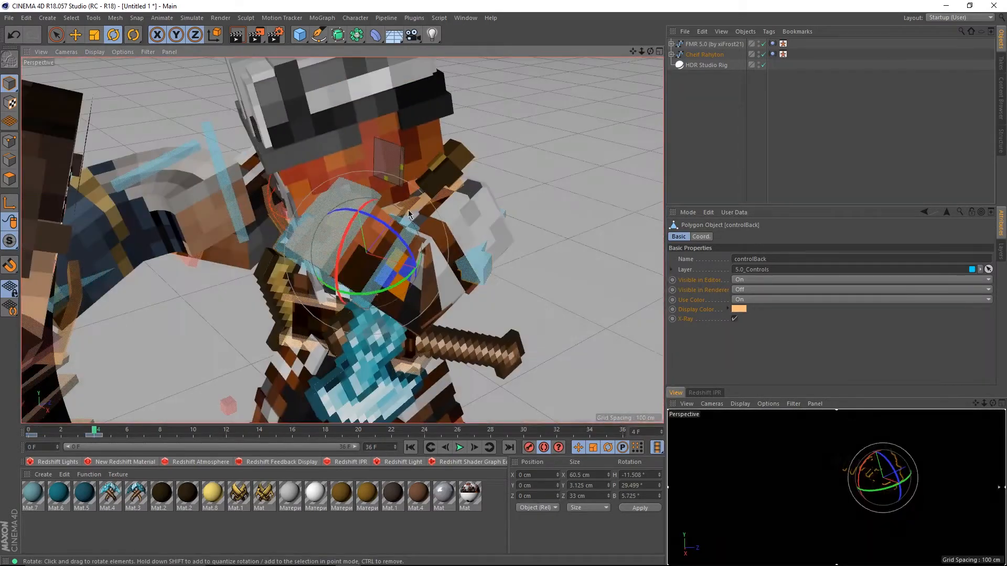
- Key the opponent's neck at frame 0 and turn it at frame 4 to about H -20.3°, P -3.4° and B -9.4°
click(408, 213)
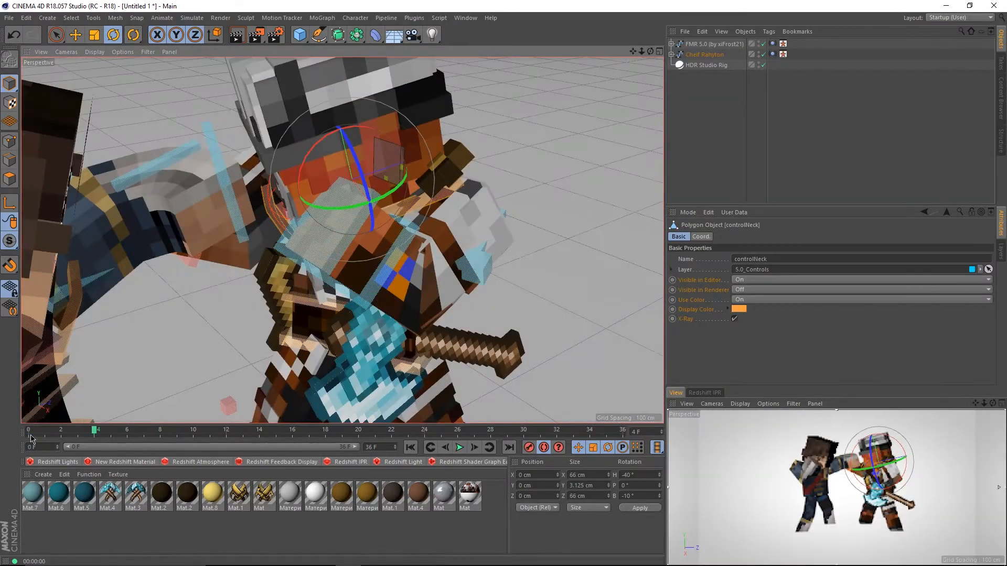
click(29, 430)
click(95, 431)
drag(361, 211, 315, 202)
alt+middle_drag(364, 251, 342, 151)
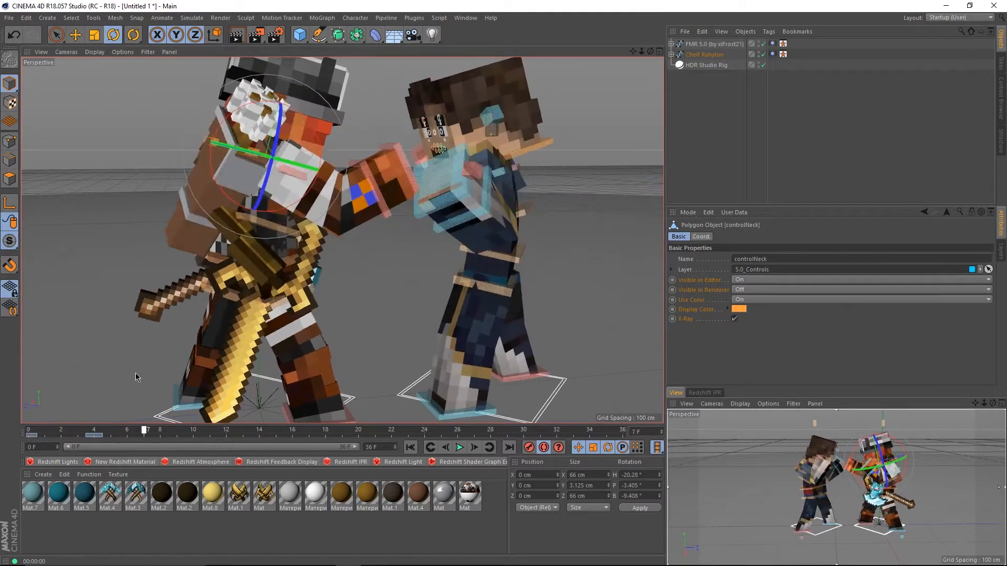
- Key the opponent's right hand at frame 0, and move and rotate it at frame 4 to about H -25.6°, P 9.7° and B 56.2°
click(94, 432)
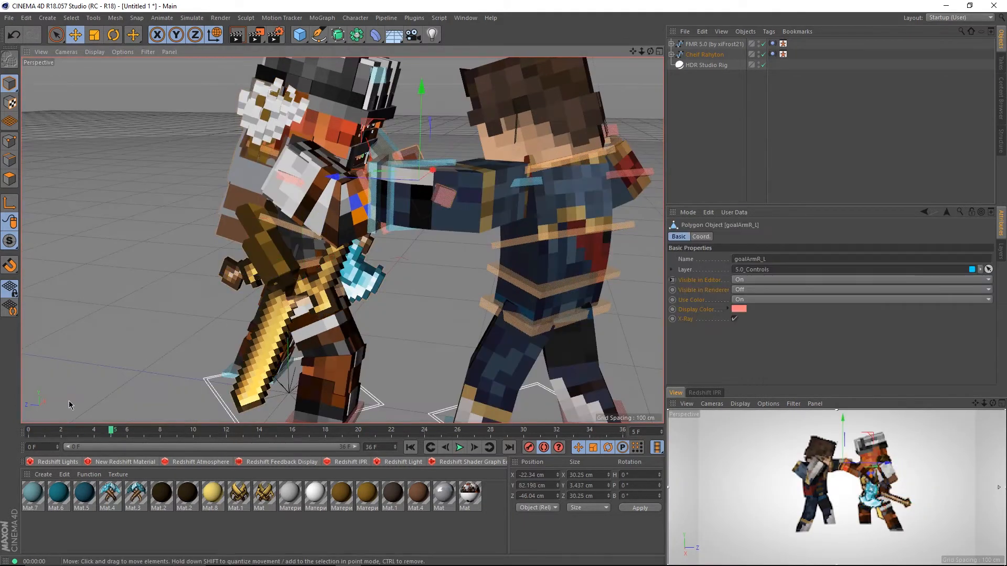
click(33, 432)
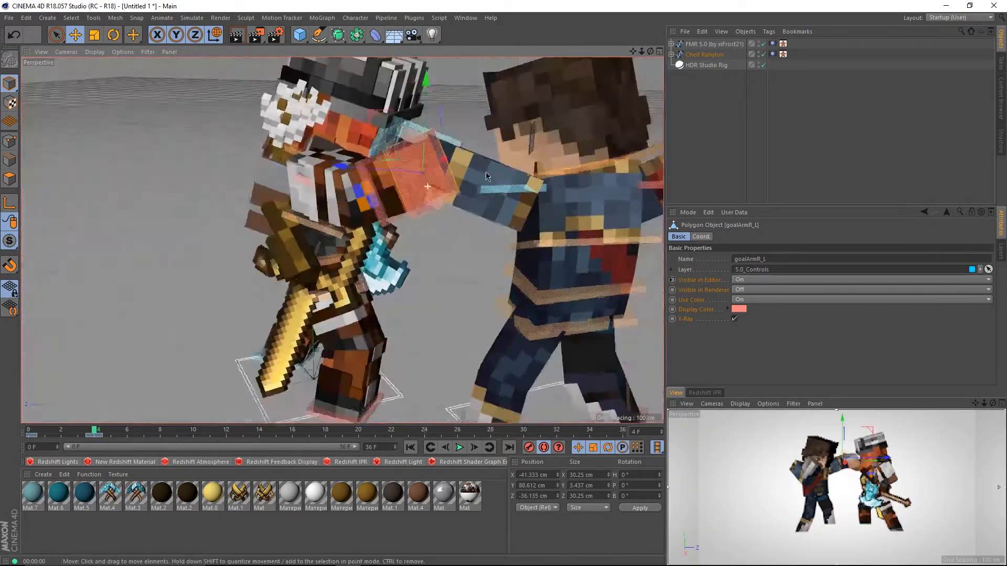
key(r)
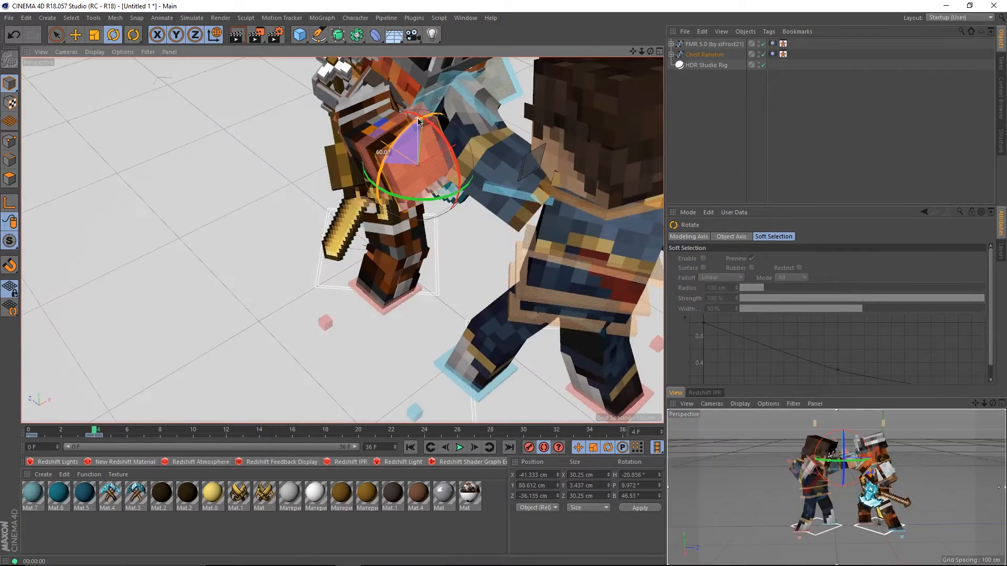
drag(417, 118, 399, 157)
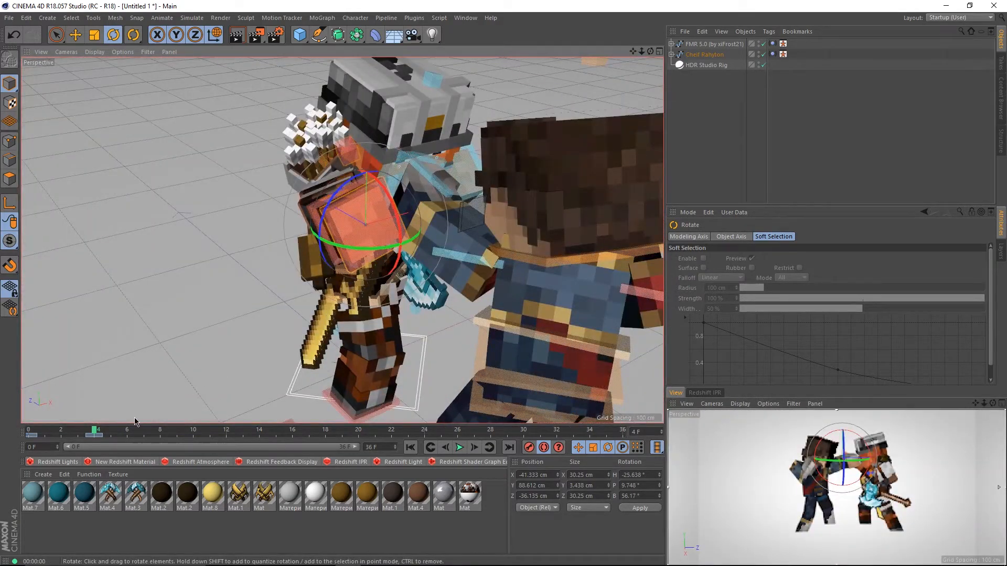
drag(34, 428, 5, 424)
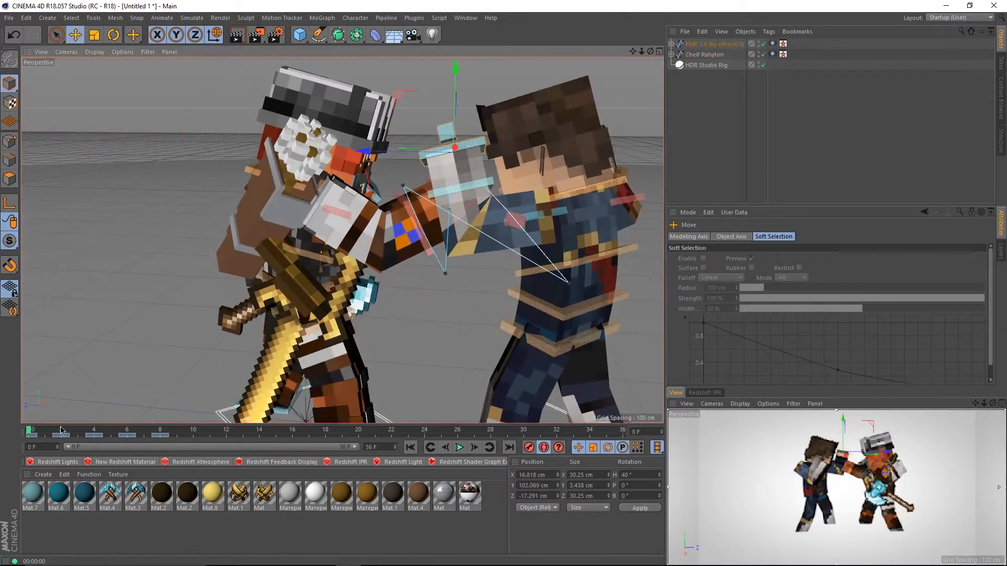
- Reposition the FMR 5.0 character's left hand at frame 4 so the punch swings further past the opponent
drag(456, 178, 464, 156)
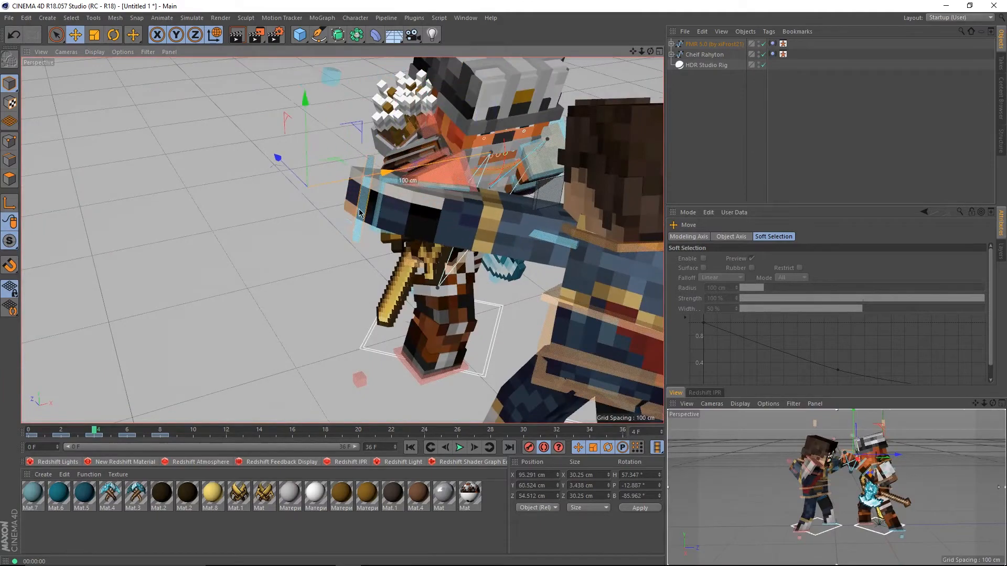
alt+drag(359, 209, 409, 241)
drag(203, 178, 238, 172)
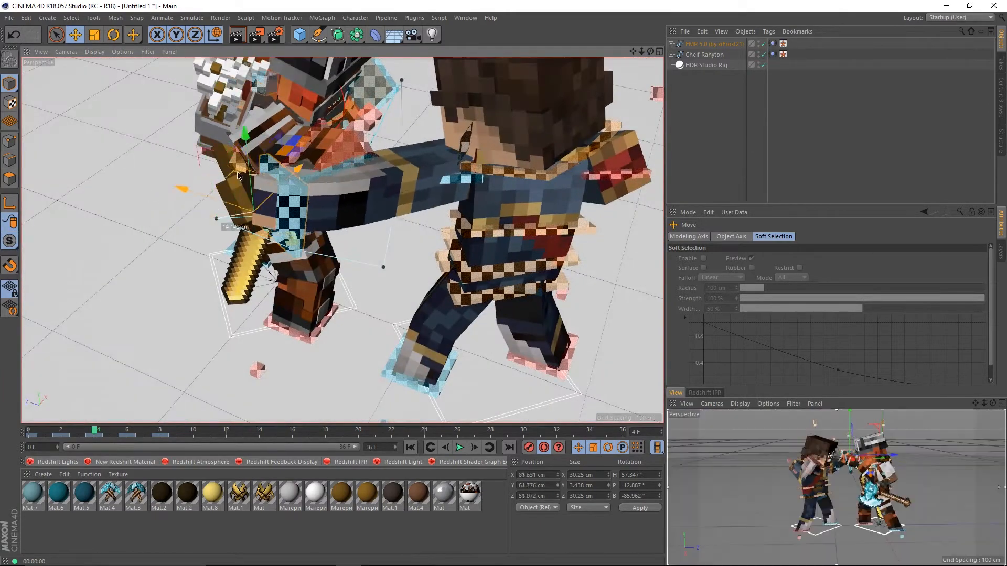
drag(295, 159, 251, 262)
- Move the opponent's right hand at frame 4 to about X -24.8, Y 93.5, Z -48 cm and scrub the opening frames
click(314, 219)
drag(351, 250, 383, 161)
alt+middle_drag(383, 161, 379, 141)
mouse_move(29, 431)
mouse_down()
mouse_move(45, 438)
mouse_move(130, 421)
mouse_move(21, 429)
mouse_move(44, 435)
mouse_up()
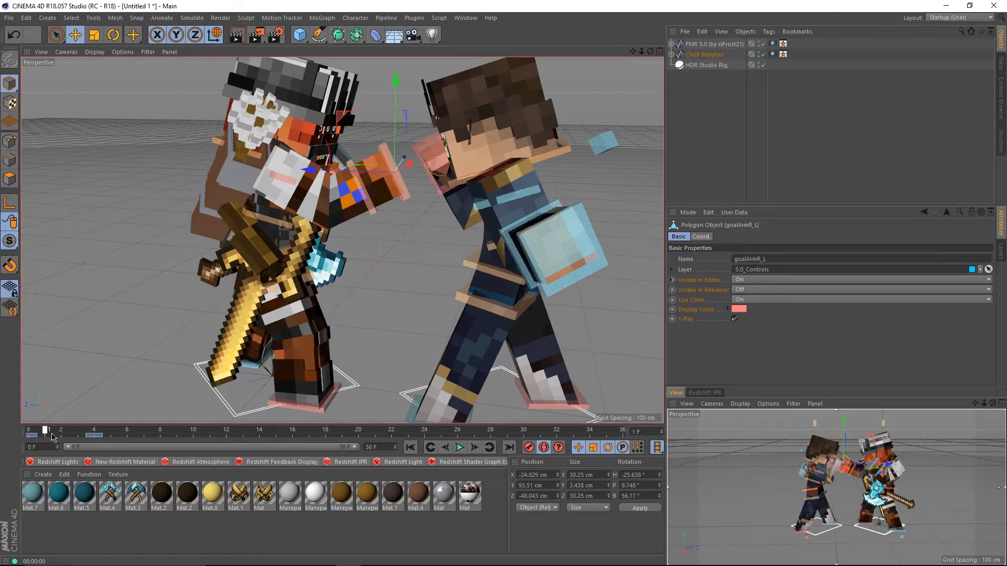
drag(52, 437, 3, 430)
click(696, 175)
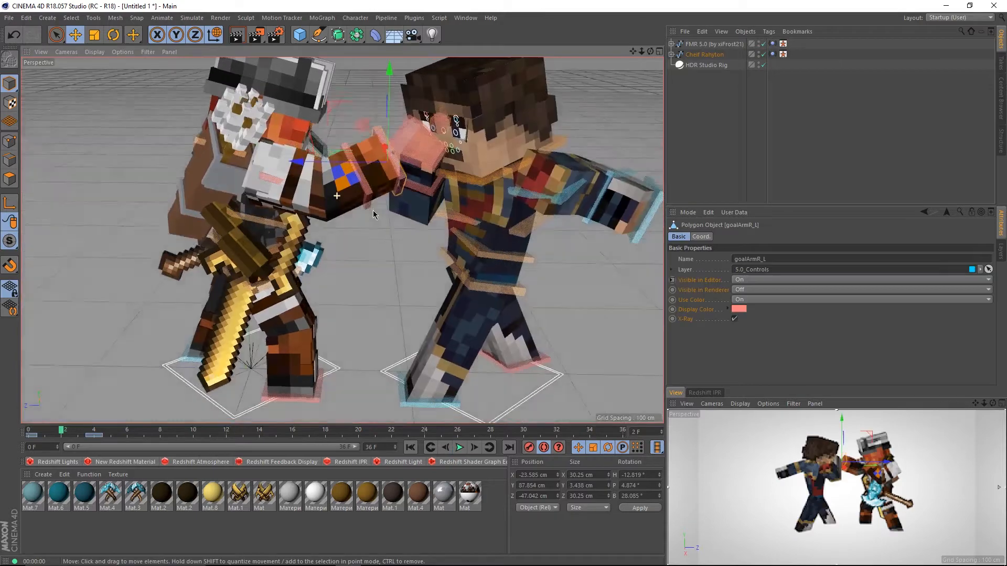
alt+drag(373, 209, 487, 226)
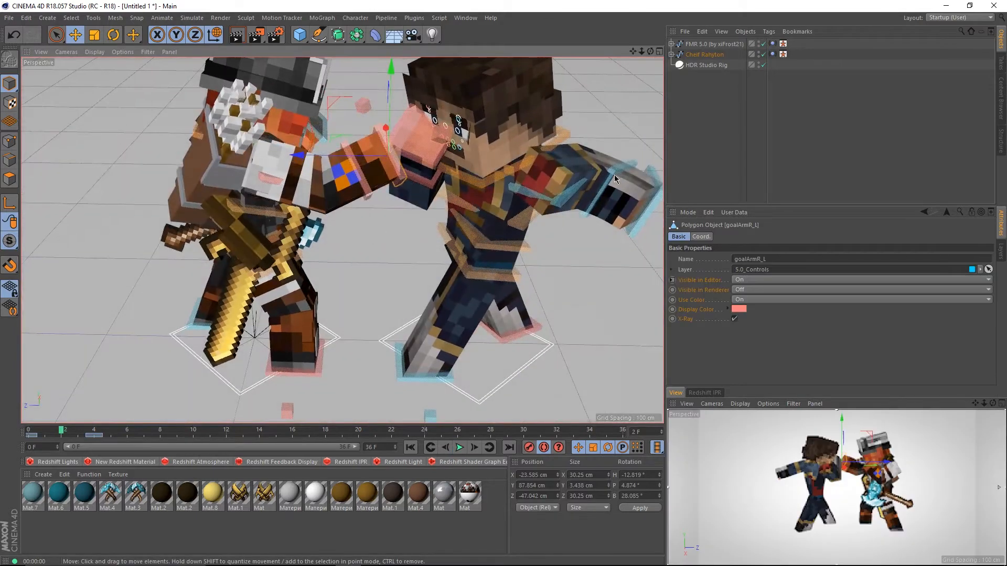
- Check the punch over the opening frames and delete the FMR 5.0 character's left-hand keys at frame 8
alt+drag(492, 183, 477, 282)
alt+middle_drag(492, 247, 492, 242)
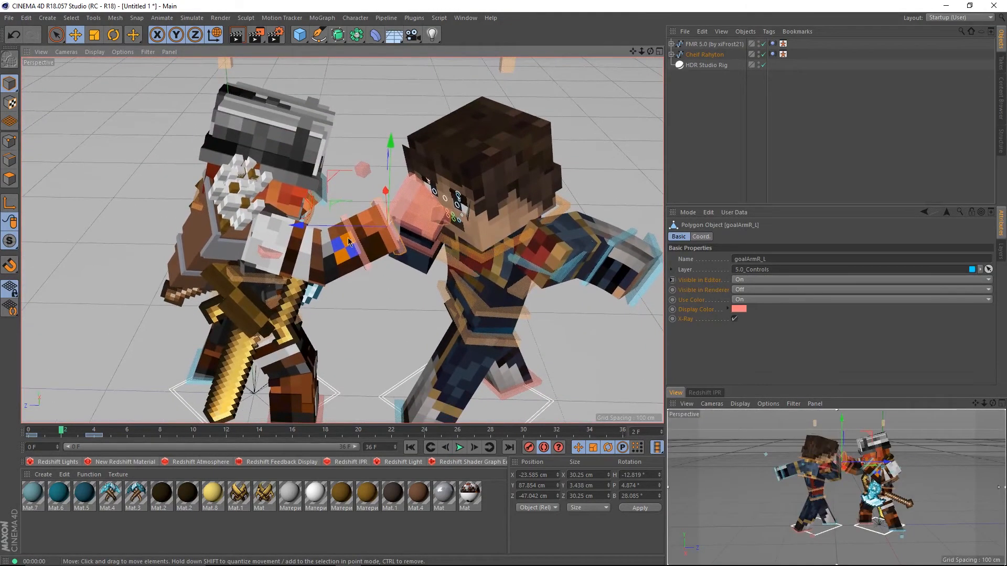
mouse_move(323, 233)
mouse_down()
mouse_move(282, 234)
mouse_move(309, 248)
mouse_move(315, 228)
mouse_up()
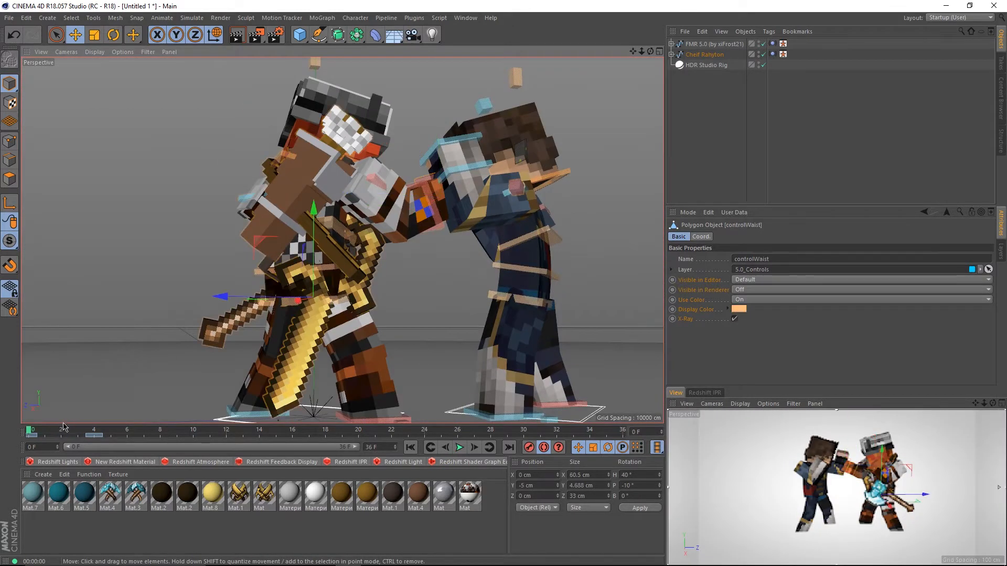
click(64, 436)
scroll(315, 319, up, 2)
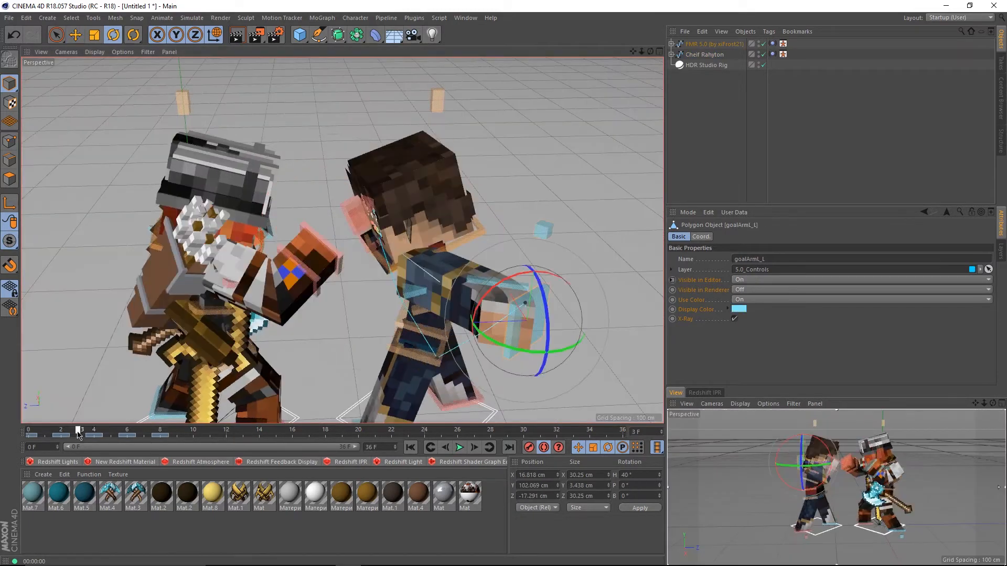
click(46, 433)
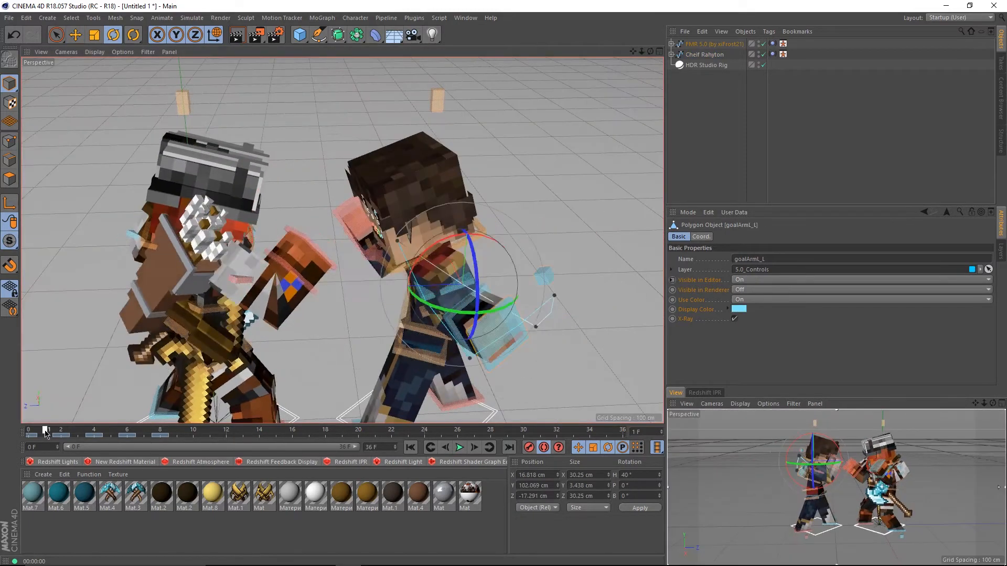
drag(40, 433, 137, 434)
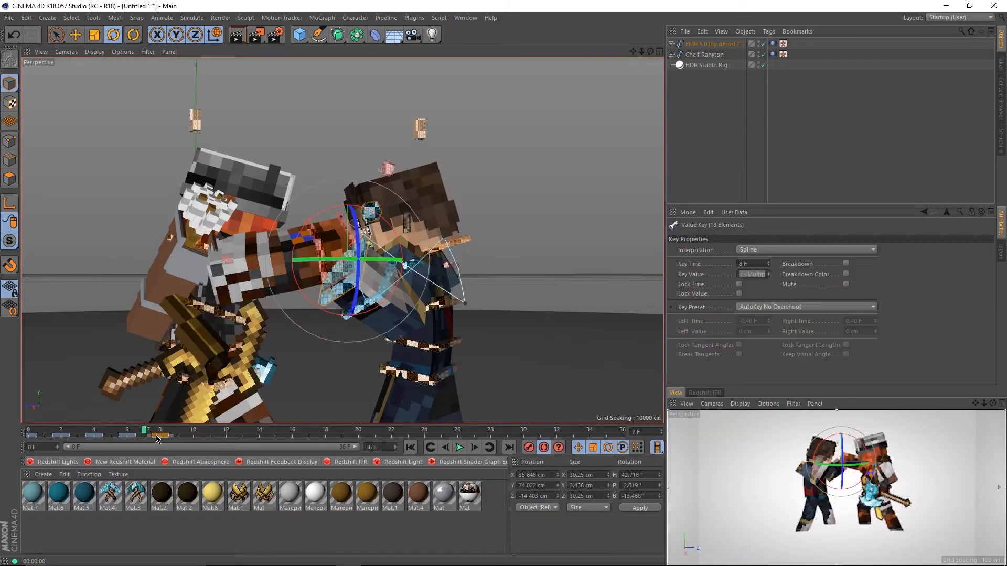
key(Delete)
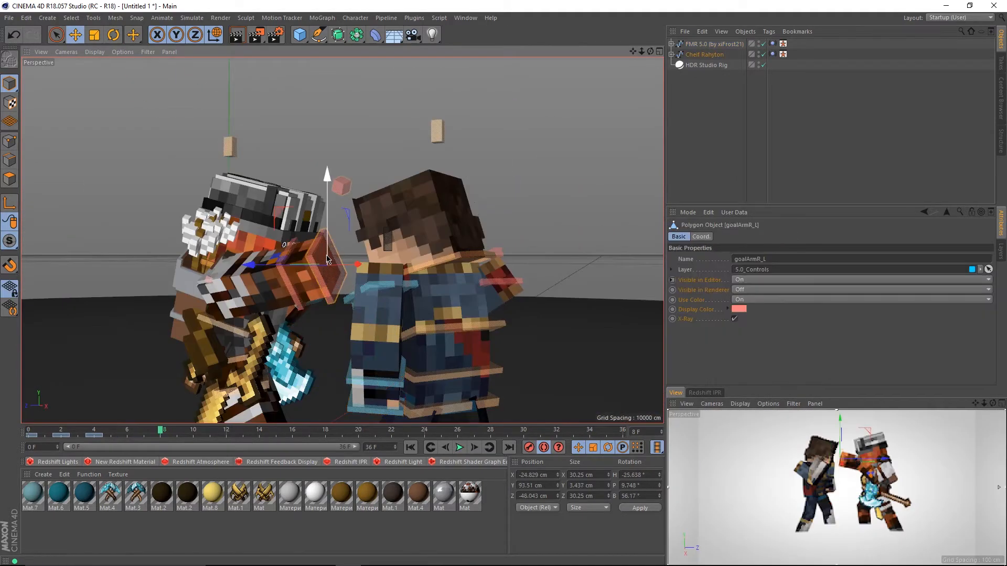
- Move the opponent's waist forward to Z -30 cm at frame 8
alt+middle_drag(322, 314, 332, 282)
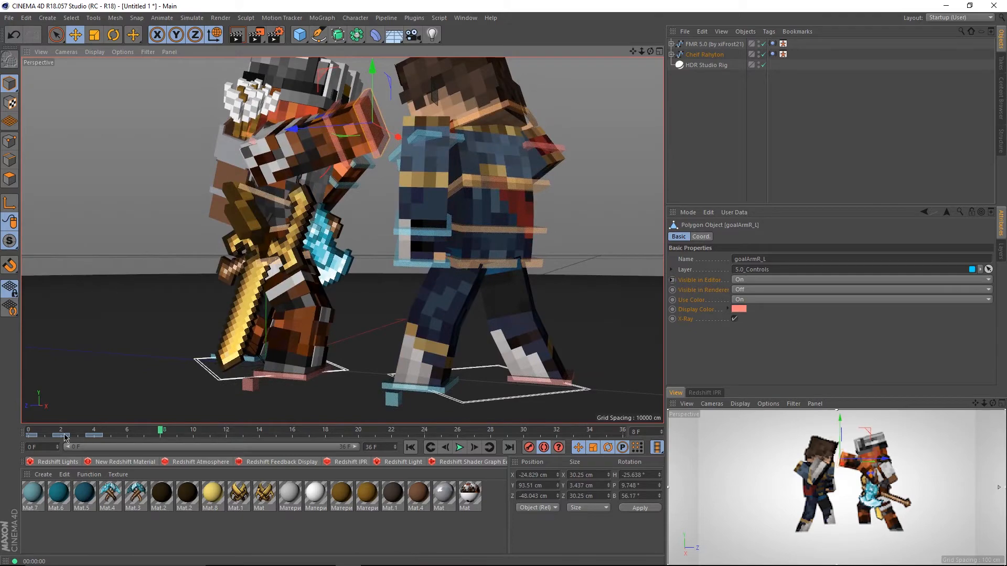
click(90, 432)
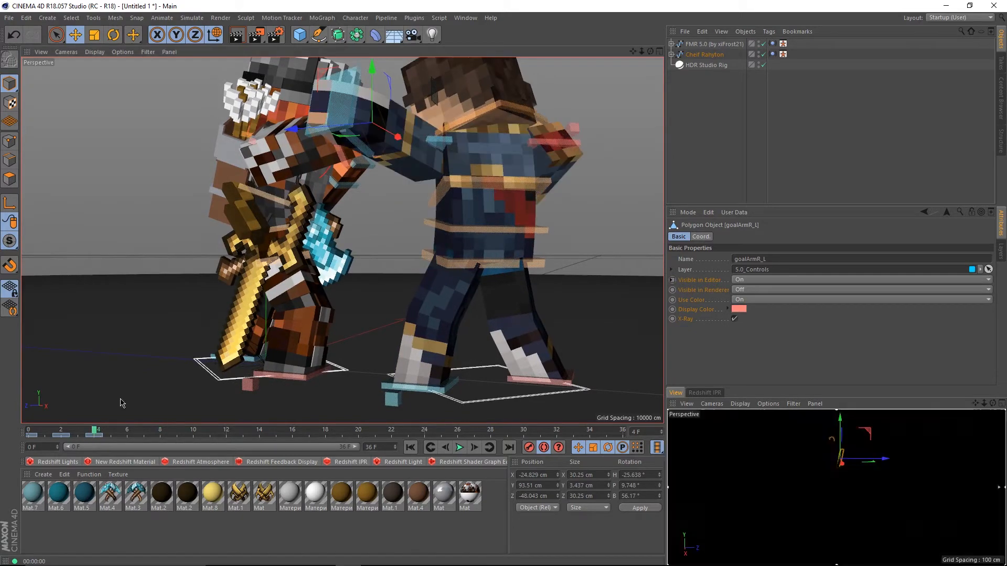
alt+drag(318, 167, 108, 200)
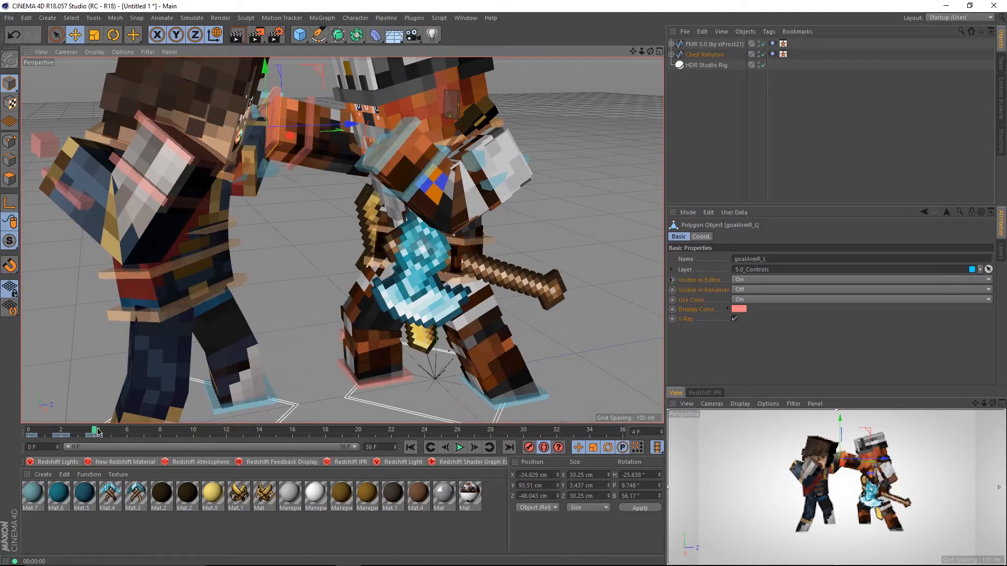
drag(103, 434, 150, 433)
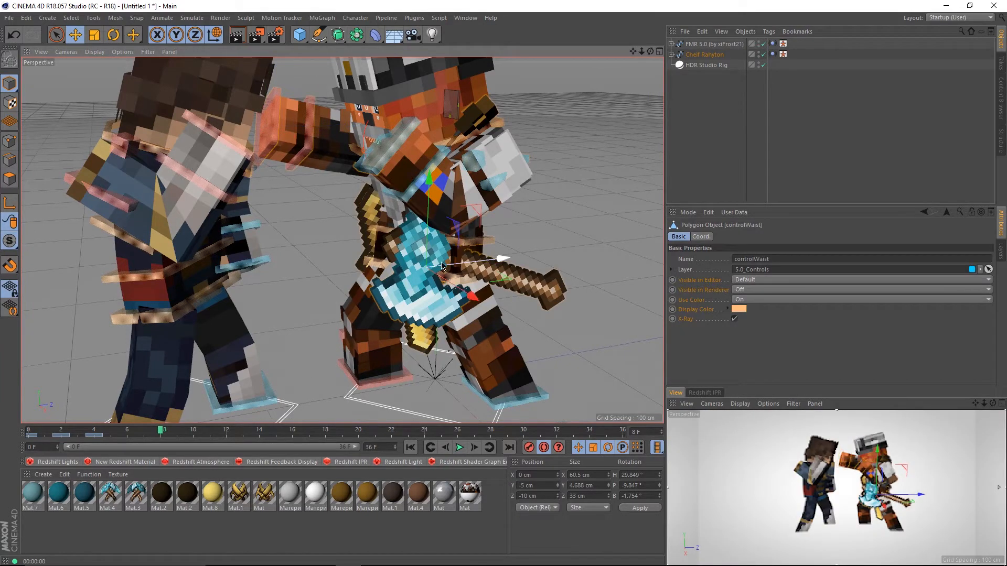
drag(428, 267, 393, 272)
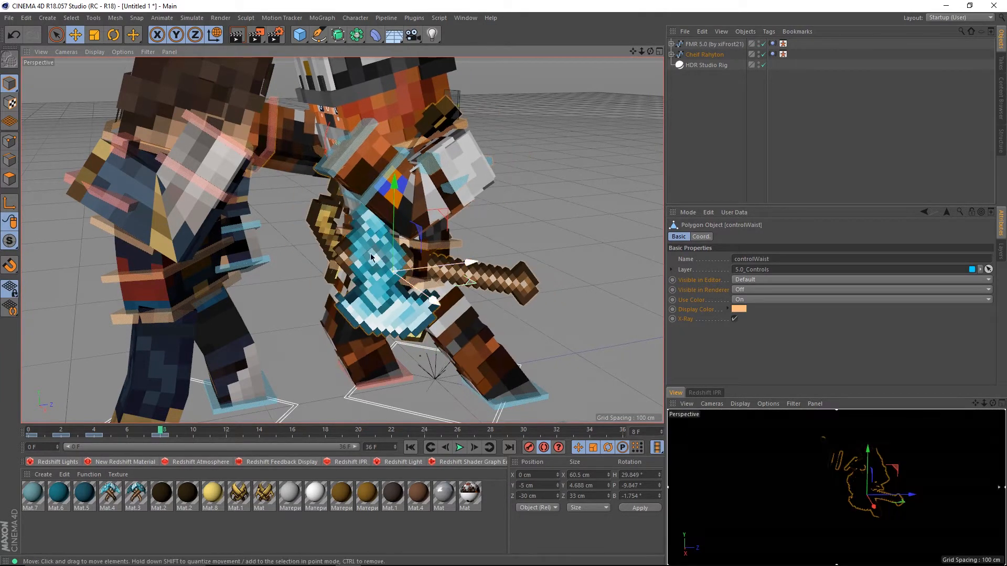
- Lower the opponent's right hand at frame 8 to about X -16.2, Y 40.4, Z -47.6 cm
alt+drag(242, 181, 524, 166)
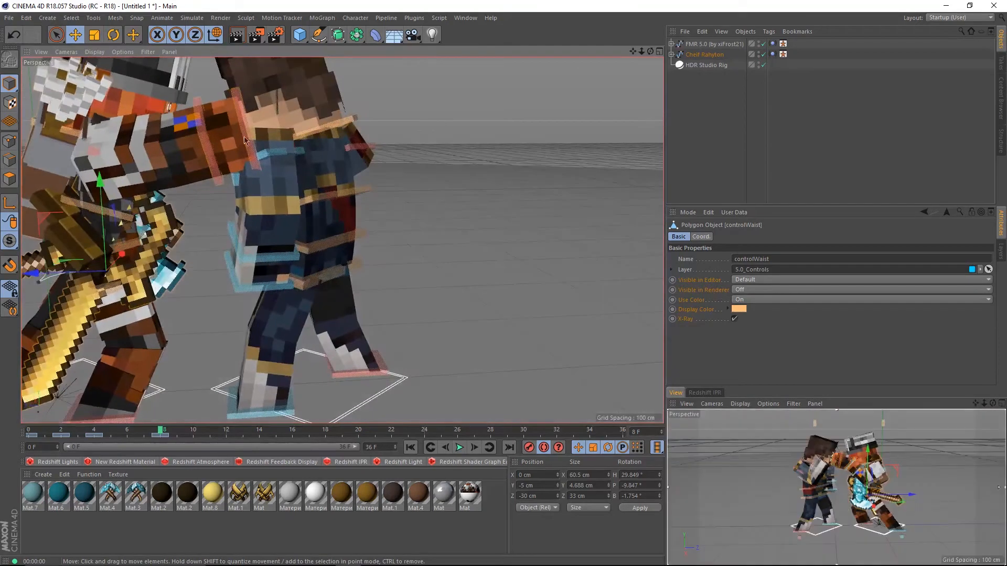
alt+middle_drag(257, 166, 304, 182)
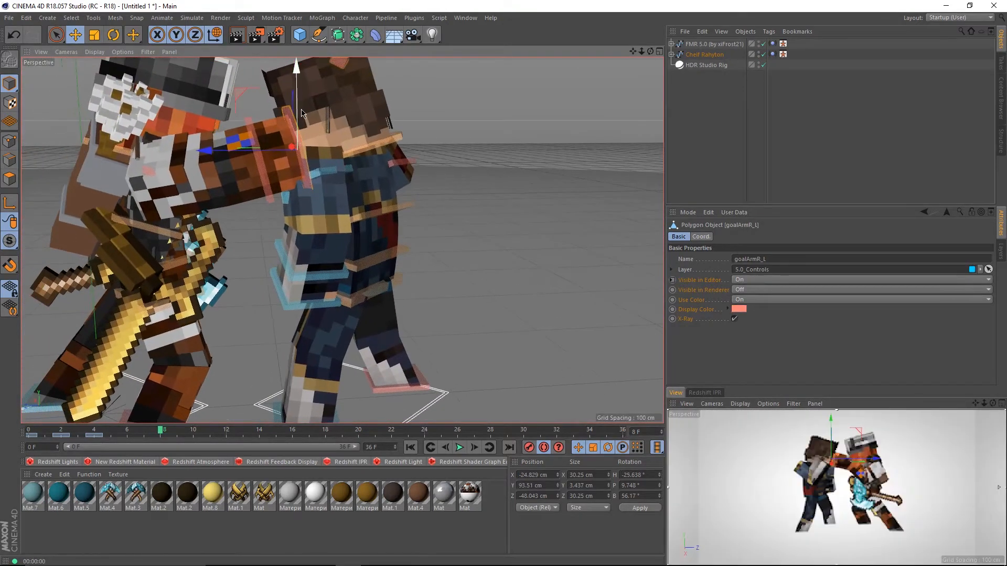
drag(293, 113, 215, 255)
alt+middle_drag(224, 250, 268, 281)
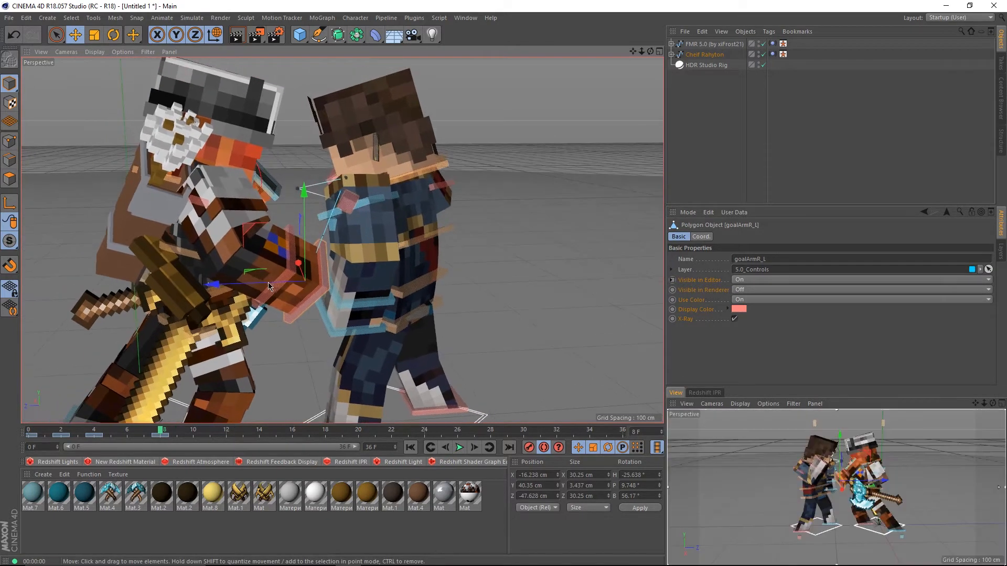
alt+drag(264, 282, 304, 273)
alt+drag(335, 302, 82, 307)
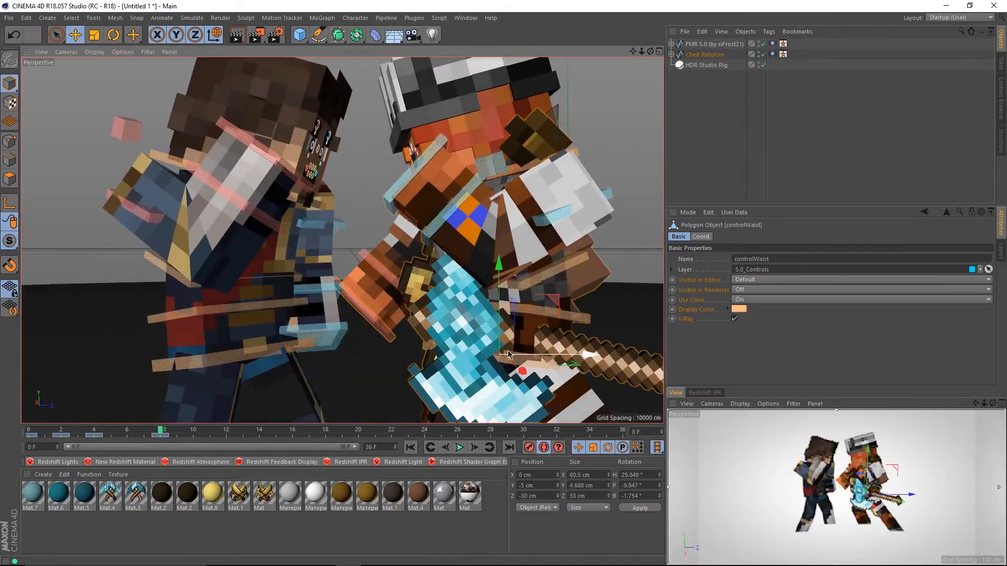
- At frame 8, push the opponent's waist to Z -50 cm and shift the right hand towards the other character's torso
drag(527, 356, 293, 357)
click(330, 335)
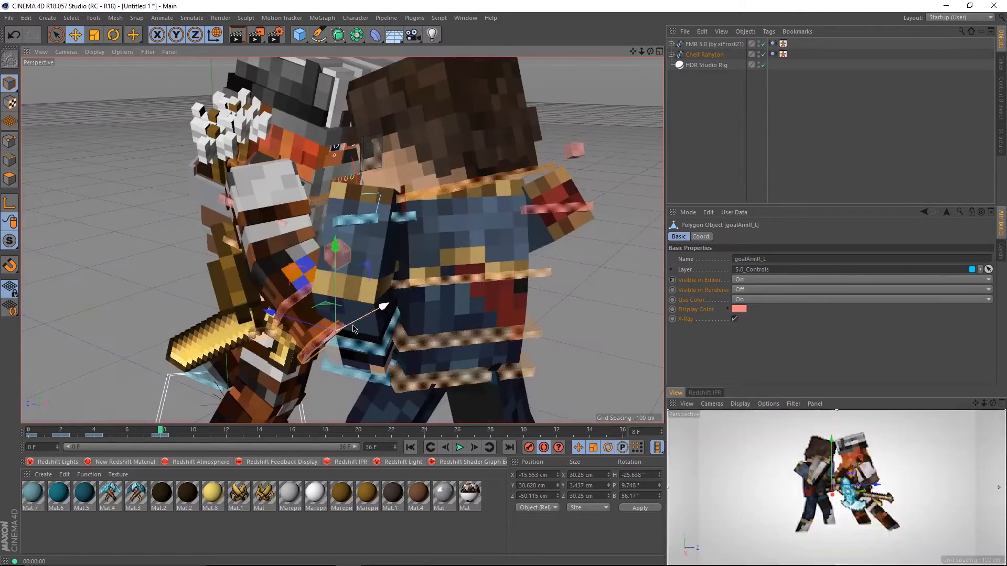
drag(373, 313, 386, 306)
alt+drag(360, 326, 419, 300)
drag(369, 249, 362, 239)
- Pull the opponent's waist back slightly at frame 8
click(195, 336)
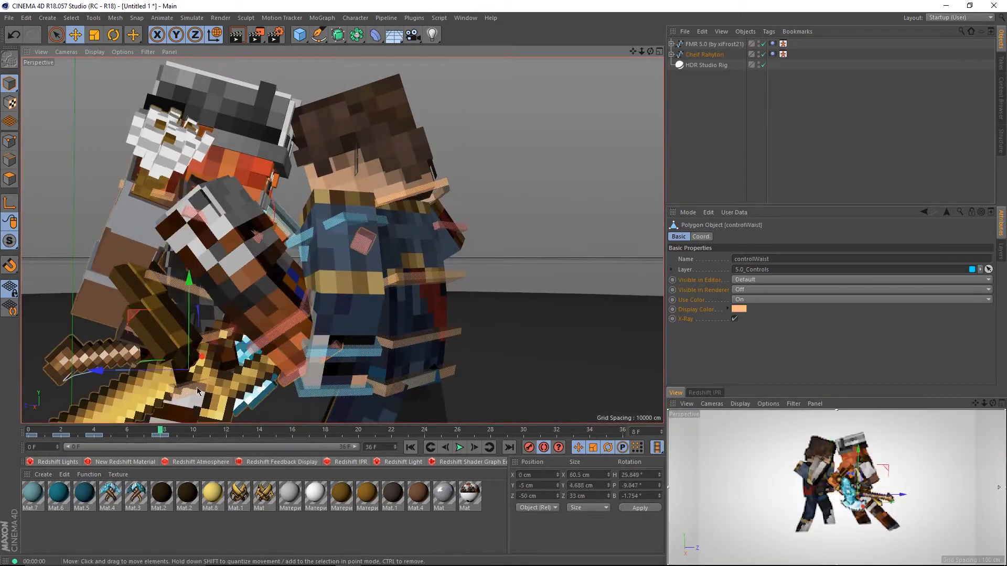
drag(125, 371, 100, 370)
alt+drag(335, 340, 269, 322)
- Adjust the opponent's right hand at frame 8 to about X -18.5, Y 39.4, Z -53.8 cm with B -3.8°
click(268, 322)
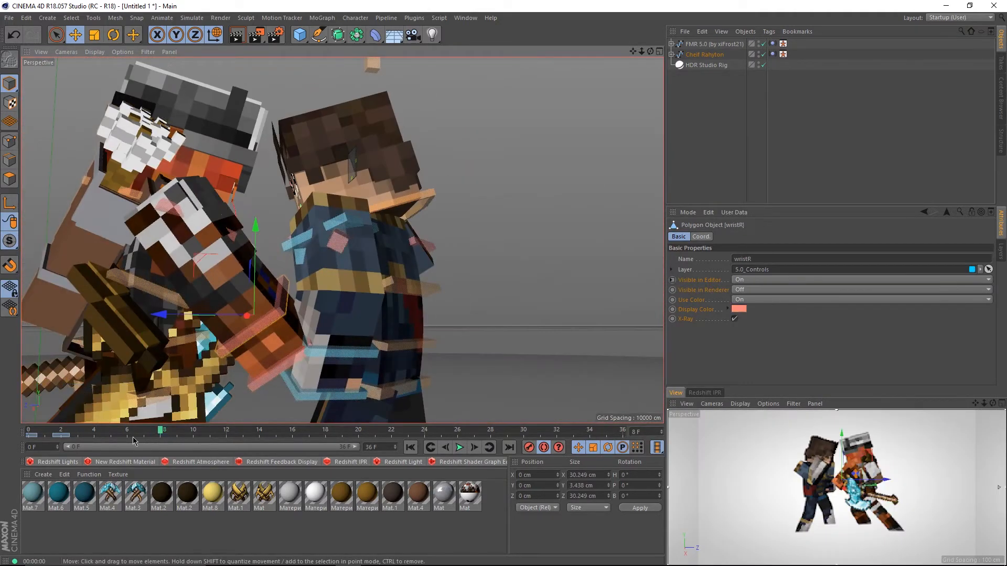
click(96, 433)
alt+drag(321, 273, 309, 321)
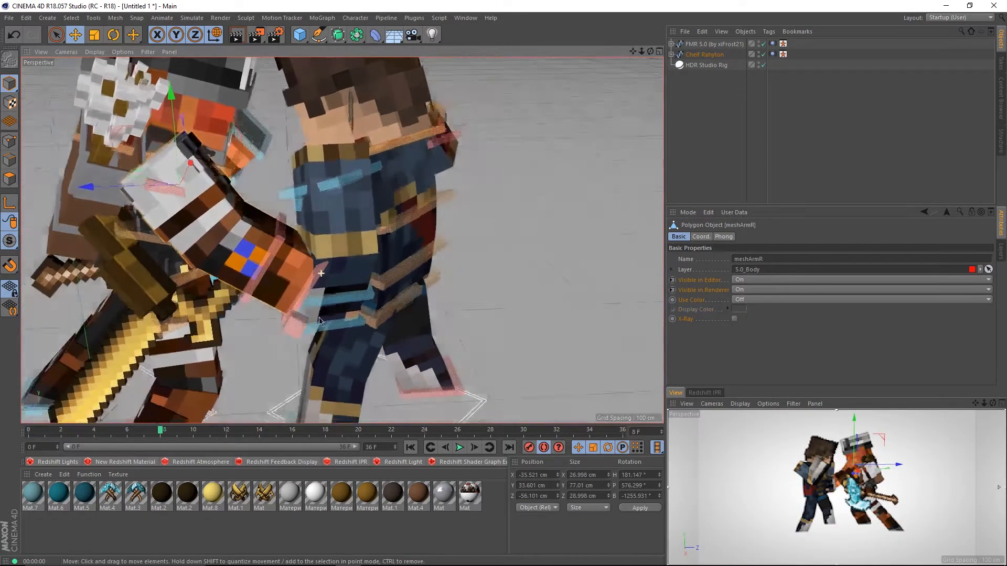
click(266, 265)
scroll(287, 260, up, 4)
alt+drag(345, 277, 321, 176)
key(r)
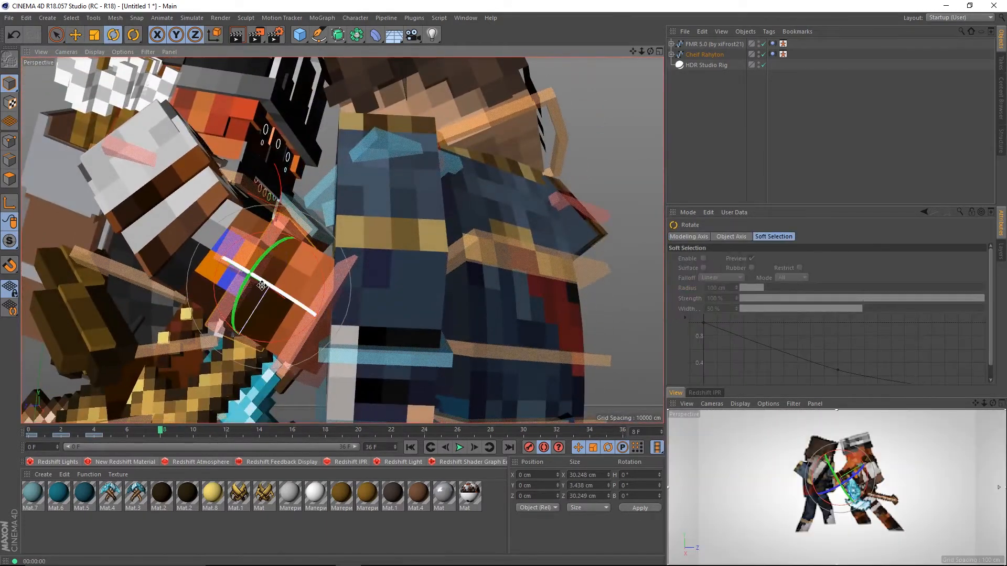
drag(262, 285, 297, 320)
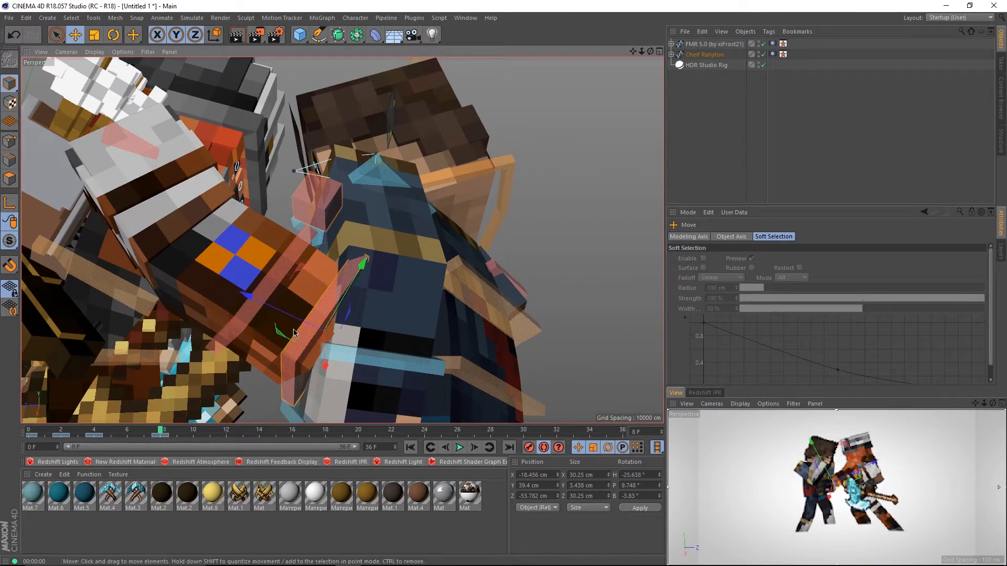
- Rotate the opponent's right wrist at frame 8 to about H 58.4°, P -17.2° and B -10.3°
click(271, 283)
key(r)
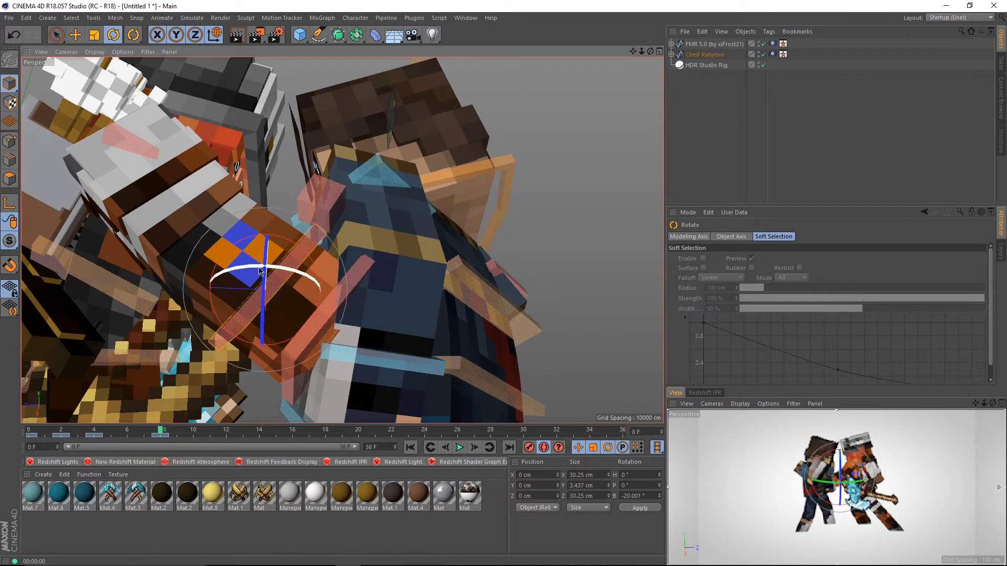
alt+drag(279, 298, 297, 268)
key(w)
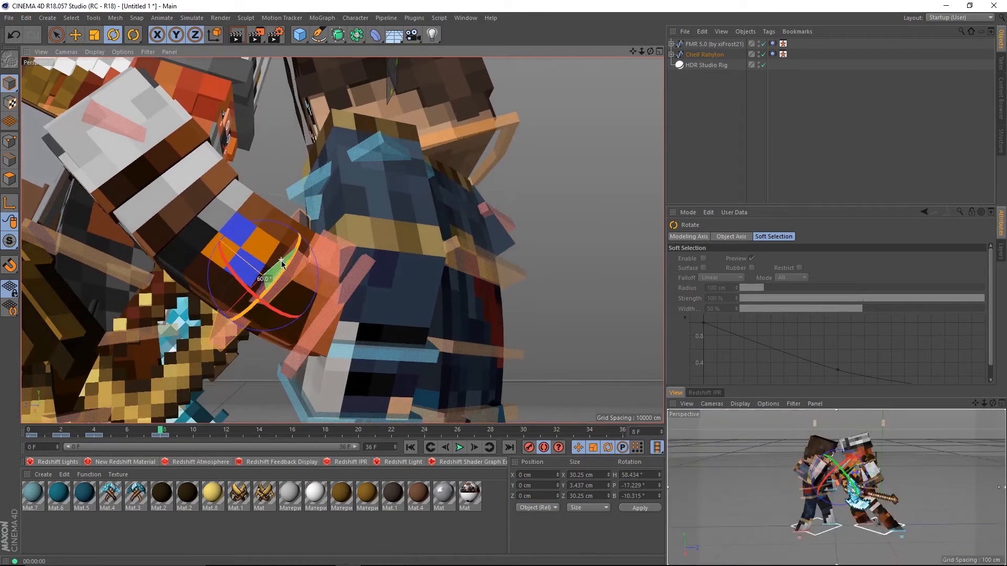
- Scrub from frame 0 past frame 8 and examine the opponent's low punch from both sides of the fighters
alt+drag(323, 300, 310, 362)
drag(30, 432, 221, 435)
scroll(365, 316, down, 3)
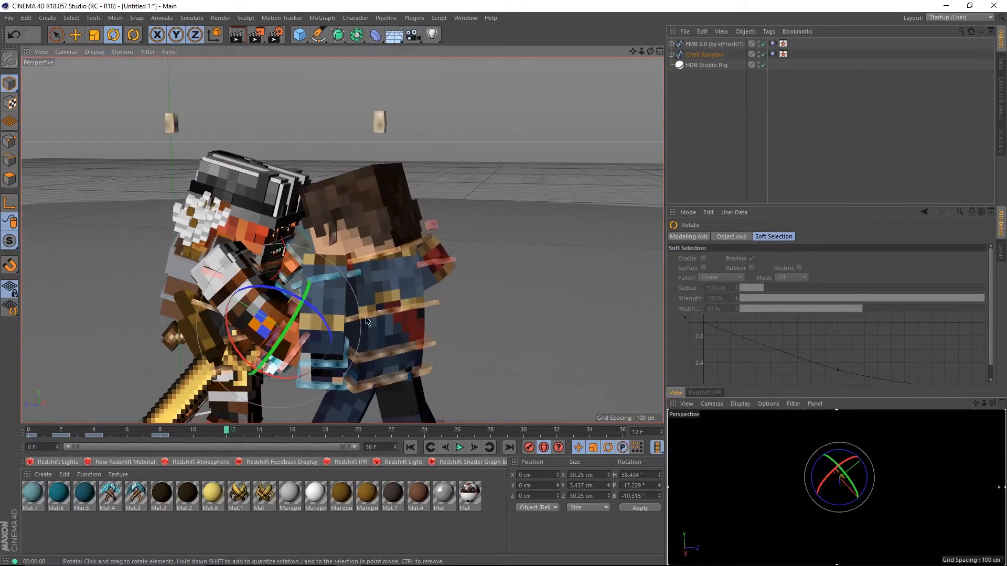
alt+drag(366, 317, 388, 310)
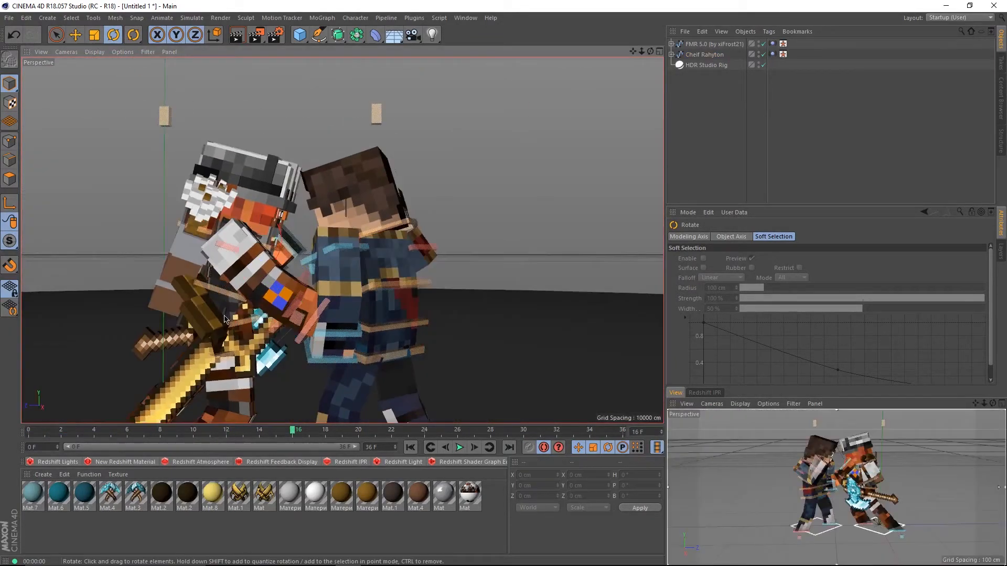
alt+middle_drag(224, 316, 271, 266)
alt+drag(271, 265, 596, 249)
alt+middle_drag(252, 288, 378, 278)
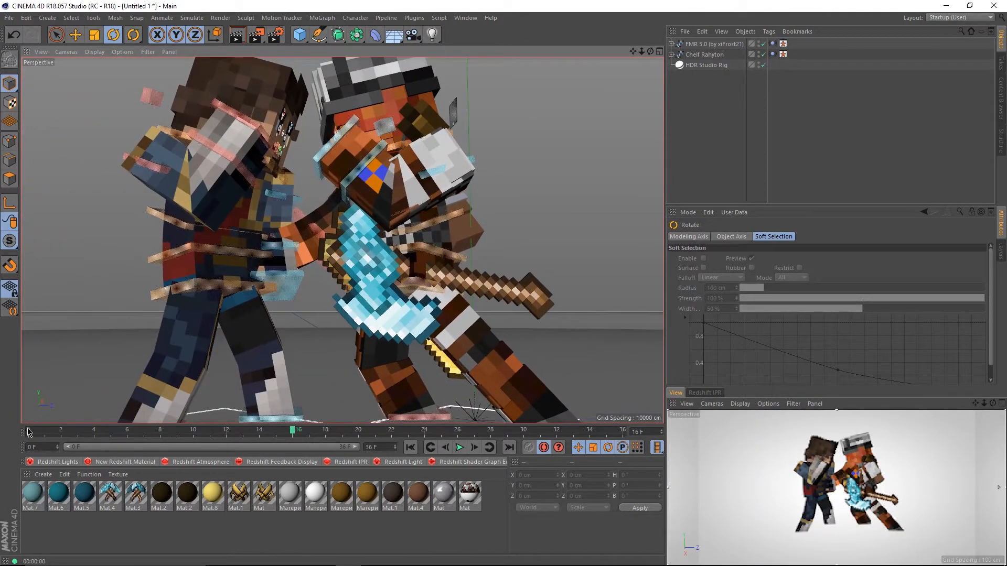
drag(28, 431, 169, 415)
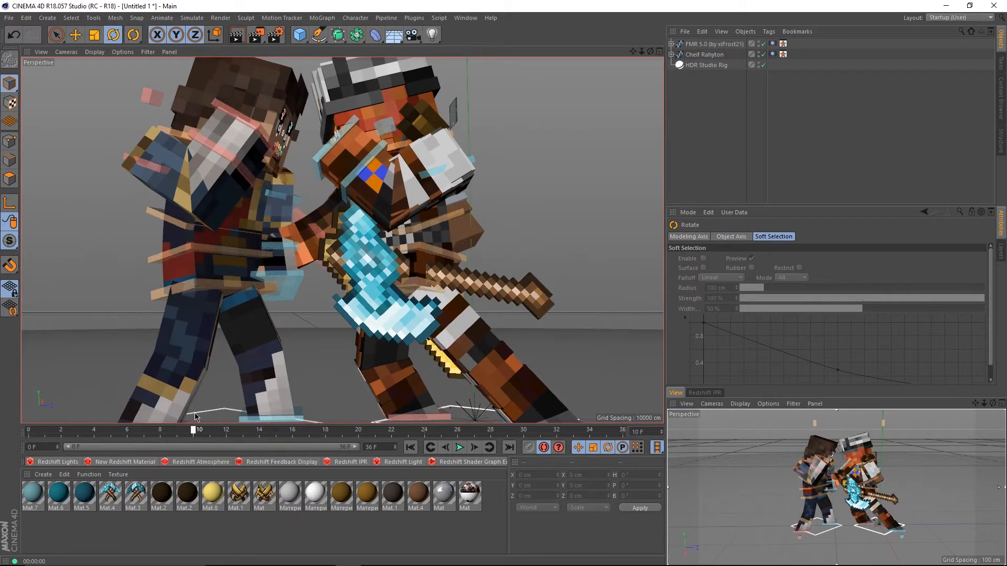
- Step the opponent's right foot forward to Z -70 cm at frame 8 and open its Y position for editing at frame 6
click(406, 418)
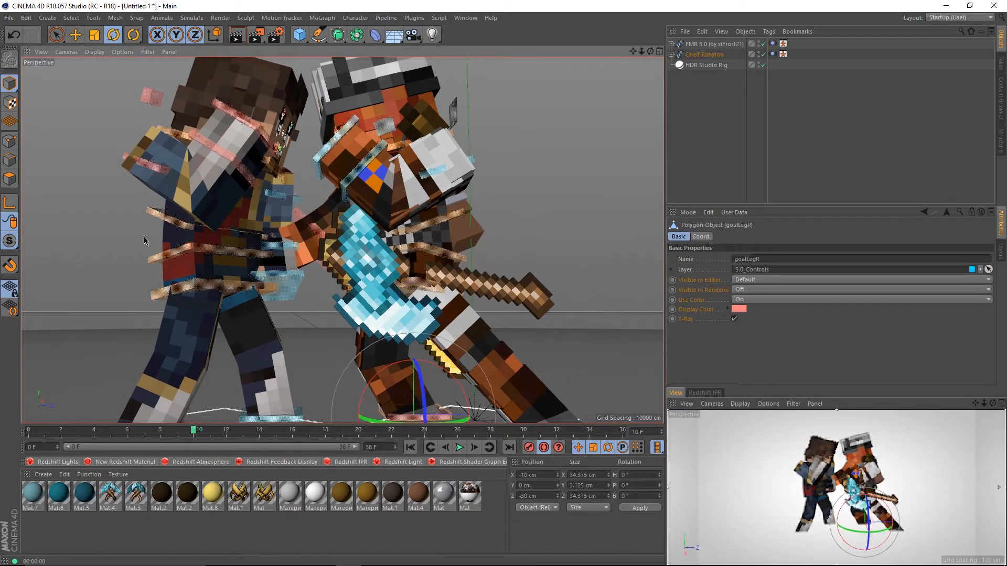
drag(32, 431, 160, 431)
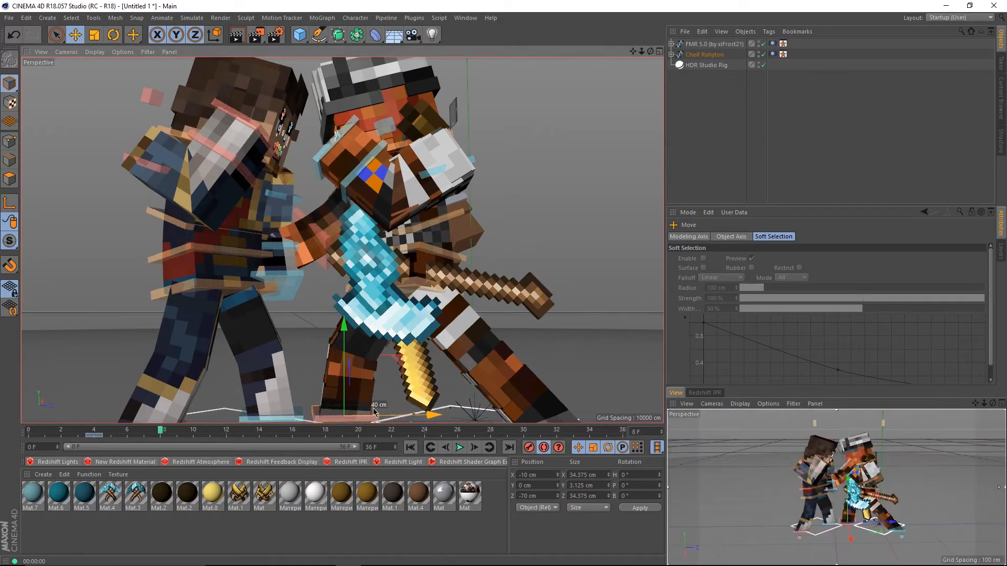
drag(373, 413, 373, 412)
drag(161, 431, 128, 431)
drag(523, 485, 516, 483)
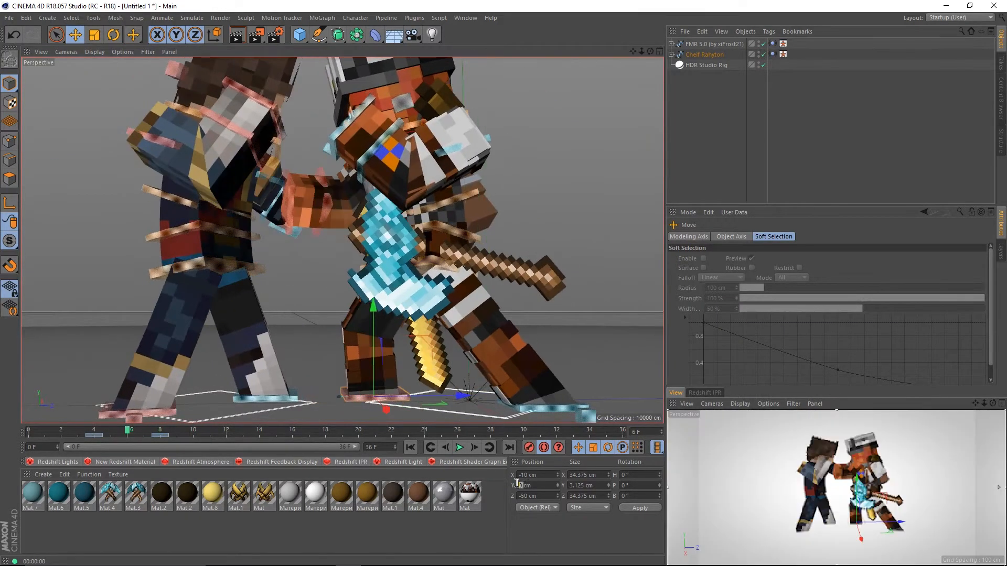
- Scrub the animation up to frame 10 and inspect the opponent's forward step and fist contact from several angles
drag(63, 430, 47, 431)
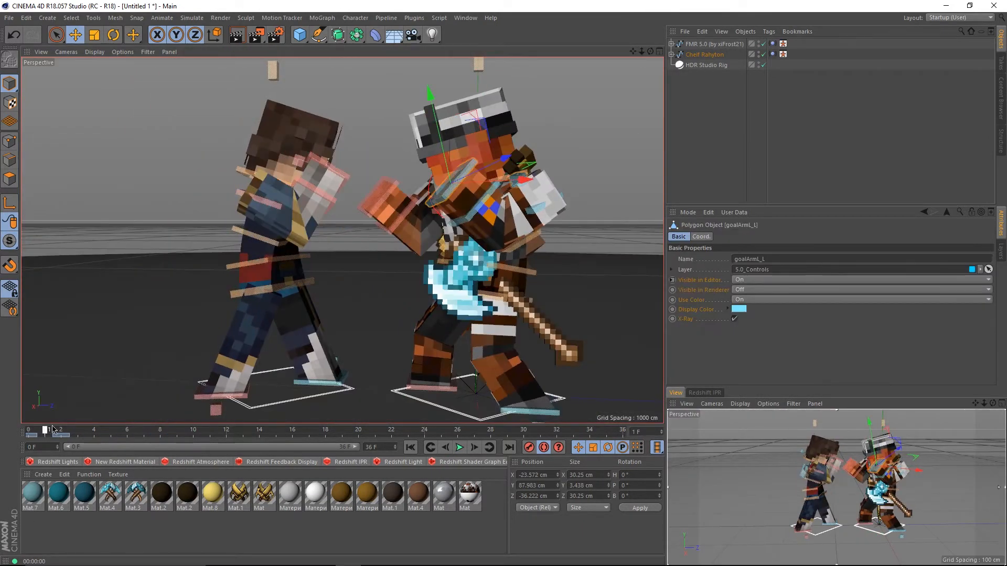
drag(53, 430, 177, 429)
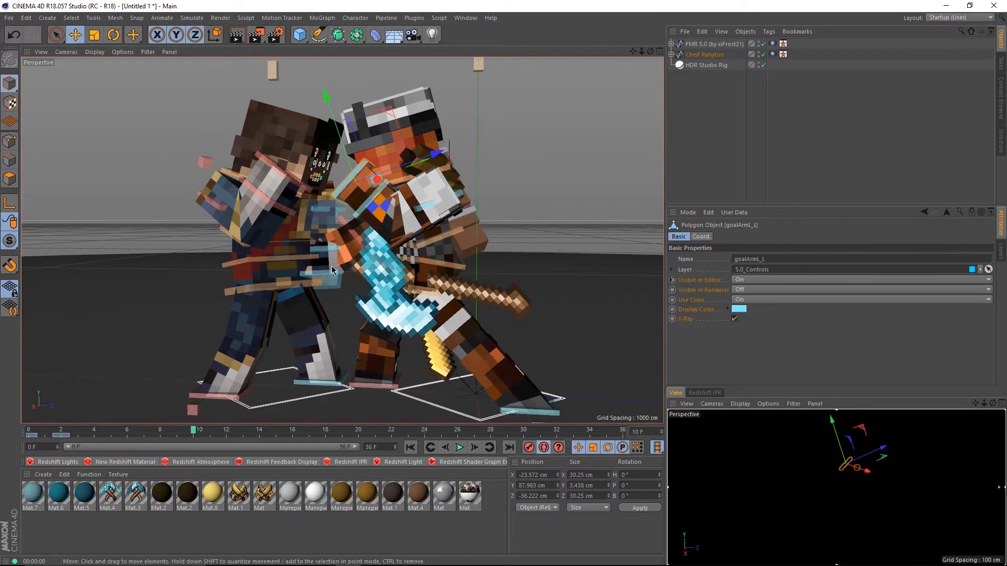
alt+drag(331, 244, 130, 270)
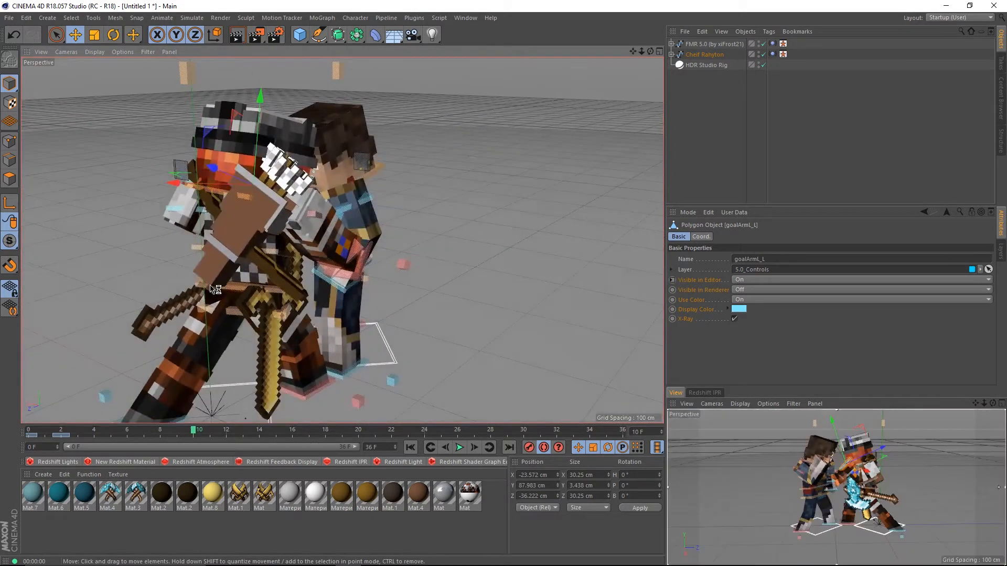
scroll(215, 288, up, 4)
alt+drag(351, 320, 522, 244)
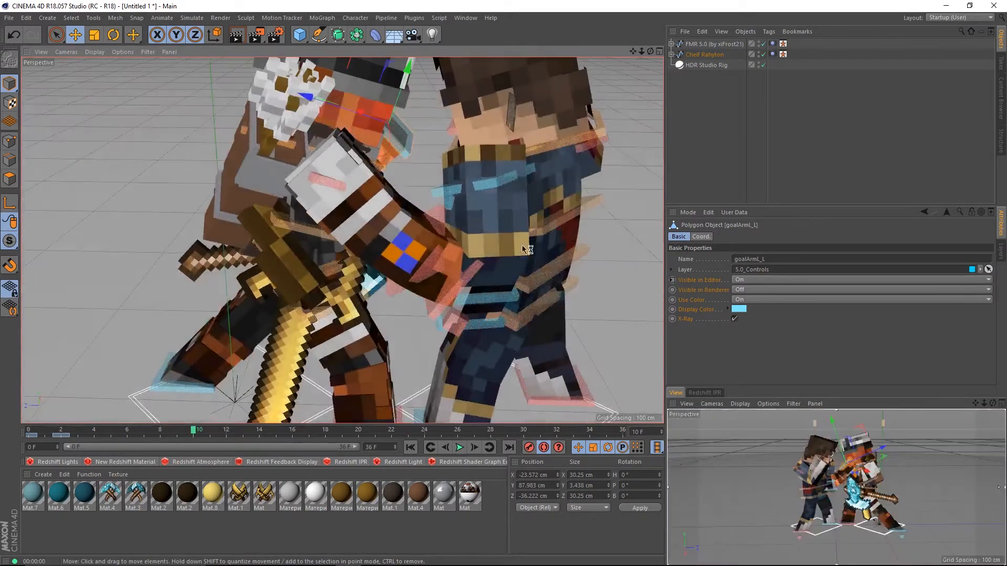
alt+drag(398, 265, 652, 233)
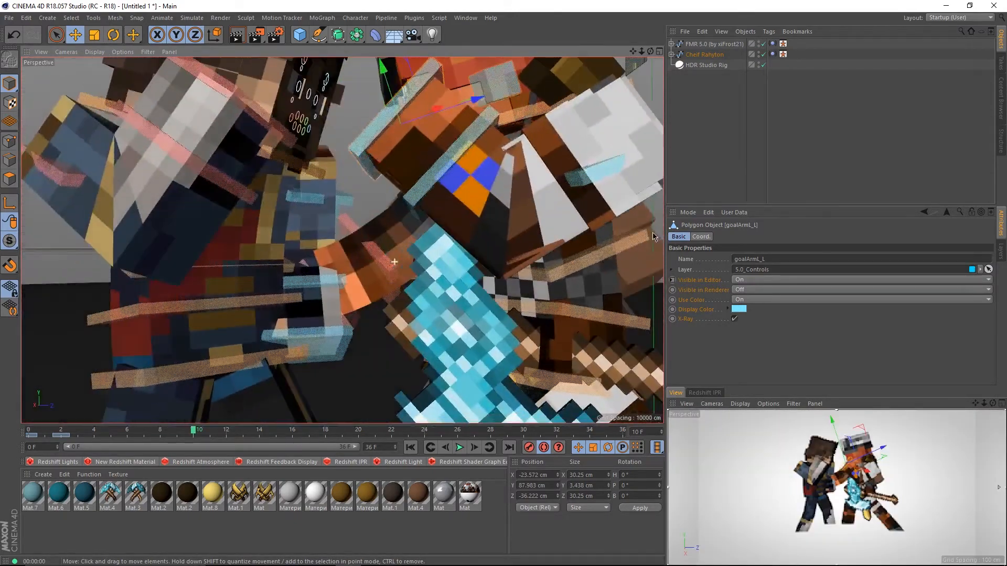
- Record a keyframe for the opponent's left foot at frame 8
alt+middle_drag(562, 304, 546, 288)
alt+right_drag(483, 208, 375, 166)
alt+middle_drag(399, 182, 387, 197)
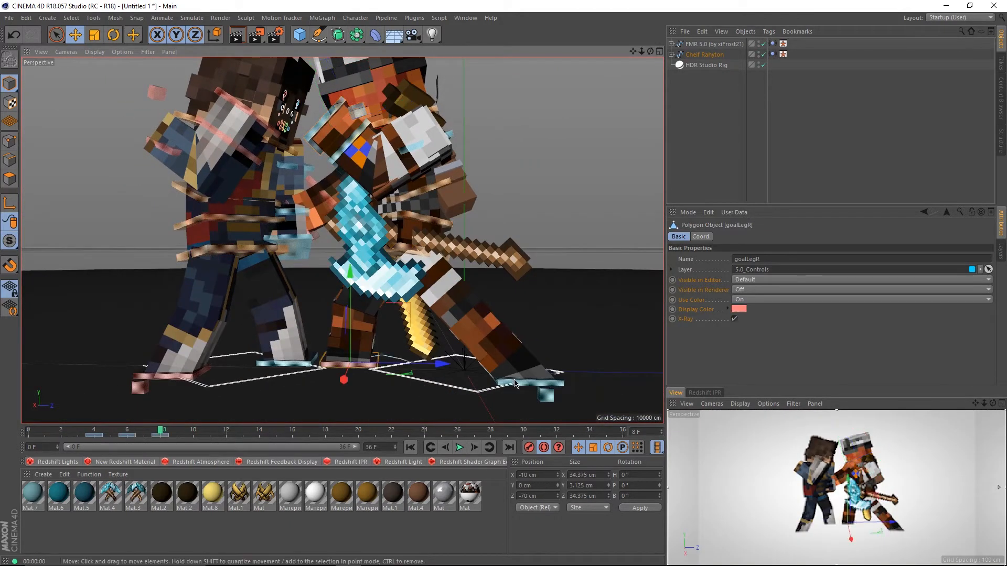
drag(132, 438, 170, 437)
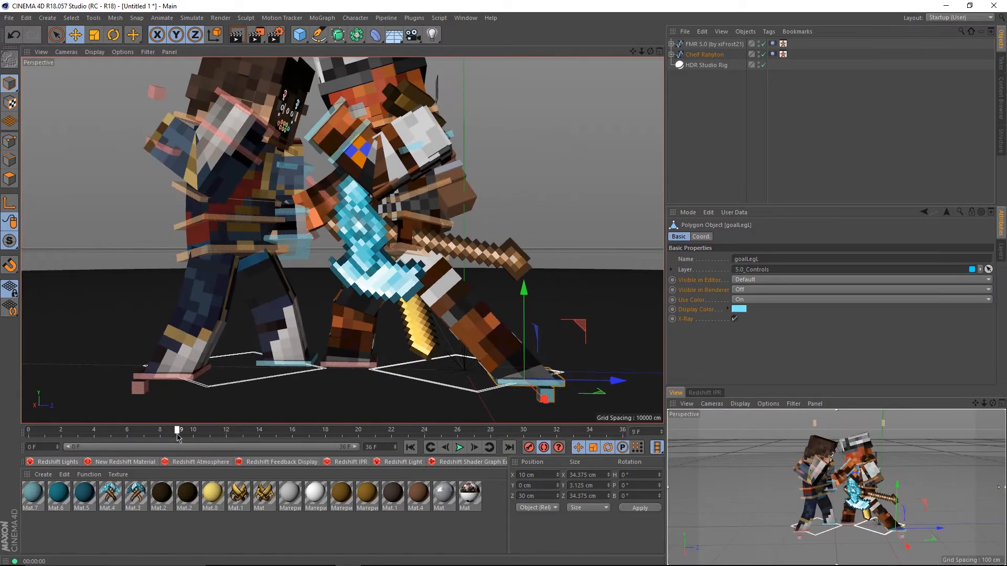
click(530, 447)
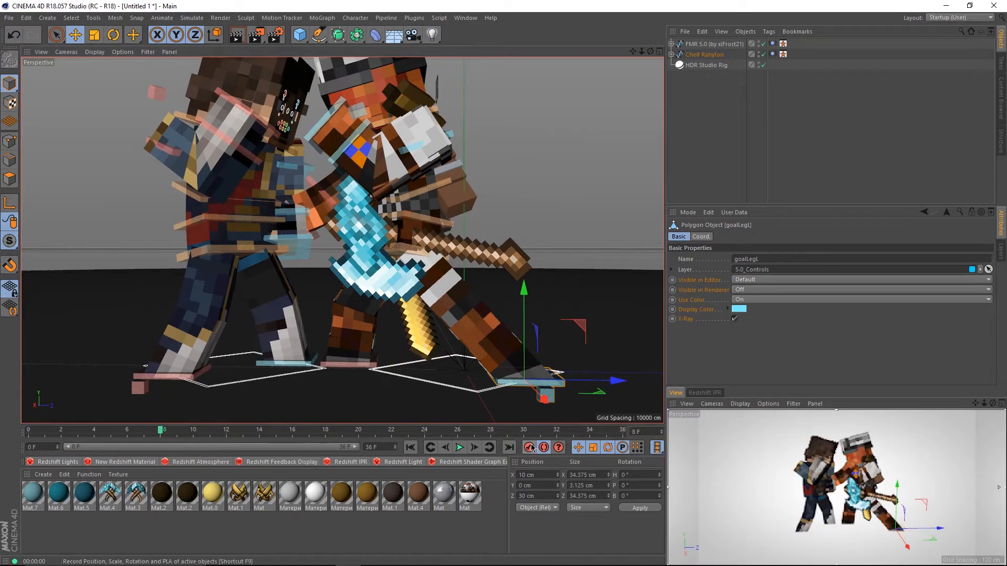
- Turn the opponent's waist at frame 12 to begin the follow-up to the low punch
click(228, 433)
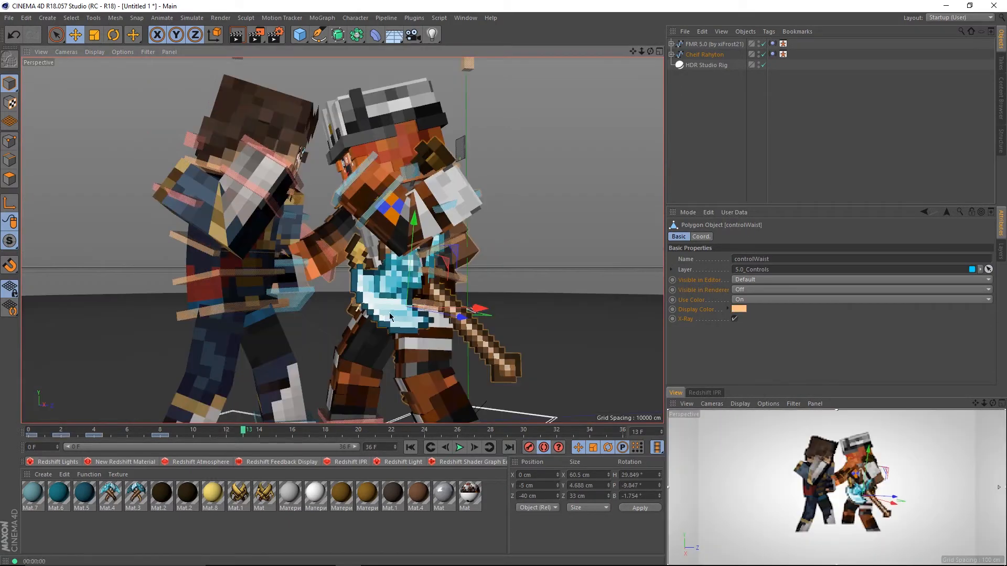
click(227, 433)
alt+drag(424, 336, 389, 348)
key(r)
drag(448, 317, 401, 311)
alt+drag(407, 292, 385, 310)
drag(406, 306, 433, 310)
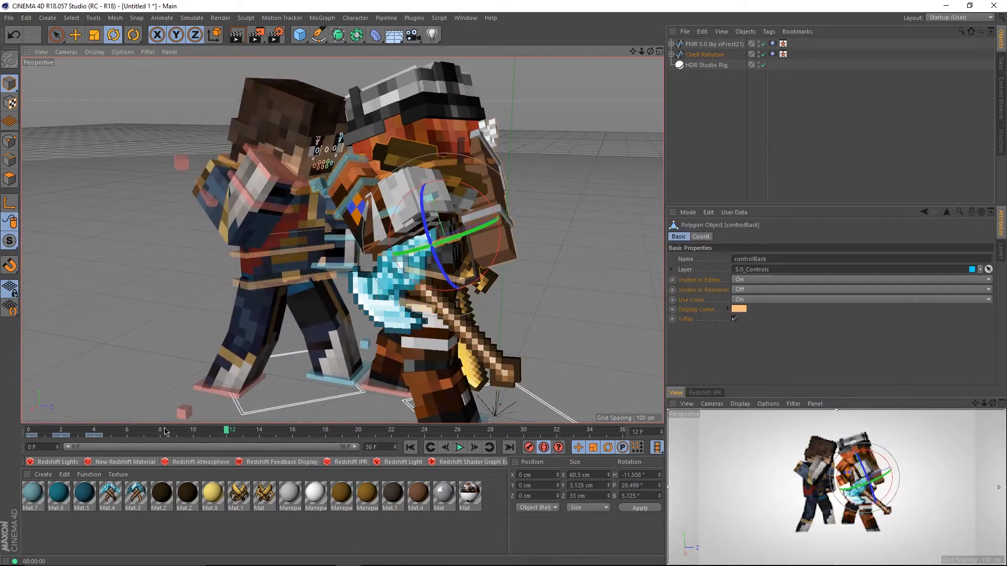
- Record the opponent's back rotation as a keyframe at frame 8 and twist the back at frame 12
click(164, 431)
click(528, 447)
click(228, 431)
drag(475, 229, 441, 241)
- Record keyframes for the opponent's hand controls, including the left fist, at frame 8 and return to frame 12
mouse_move(435, 240)
alt+mouse_down()
mouse_move(582, 246)
mouse_move(438, 236)
alt+mouse_up()
click(430, 179)
click(160, 432)
click(528, 447)
click(227, 432)
alt+drag(413, 182, 435, 177)
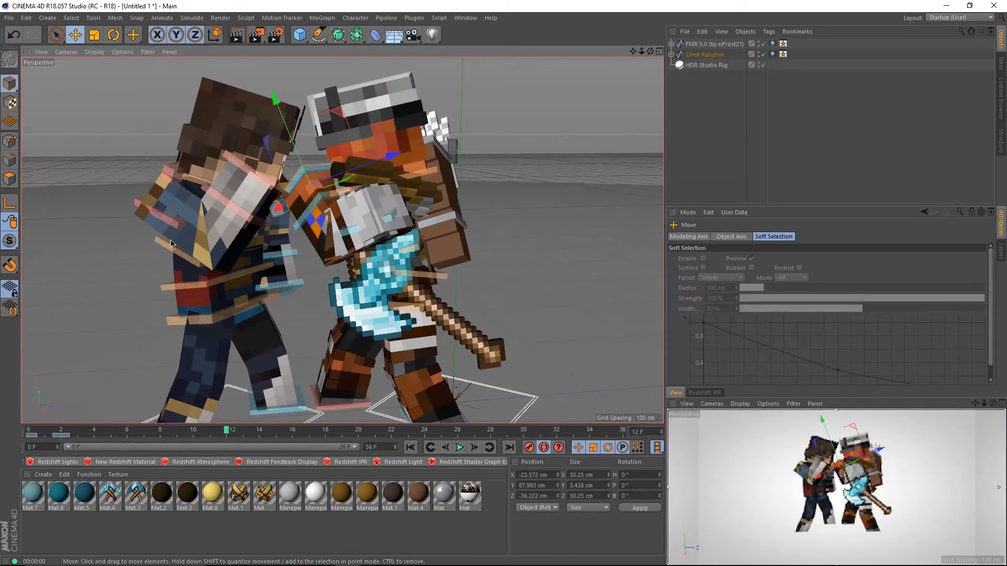
click(161, 425)
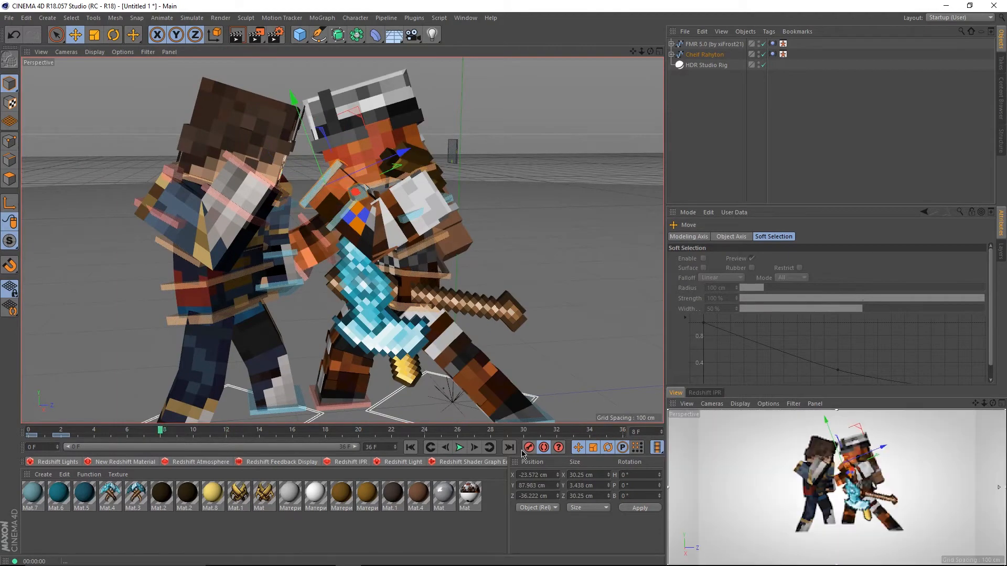
click(225, 432)
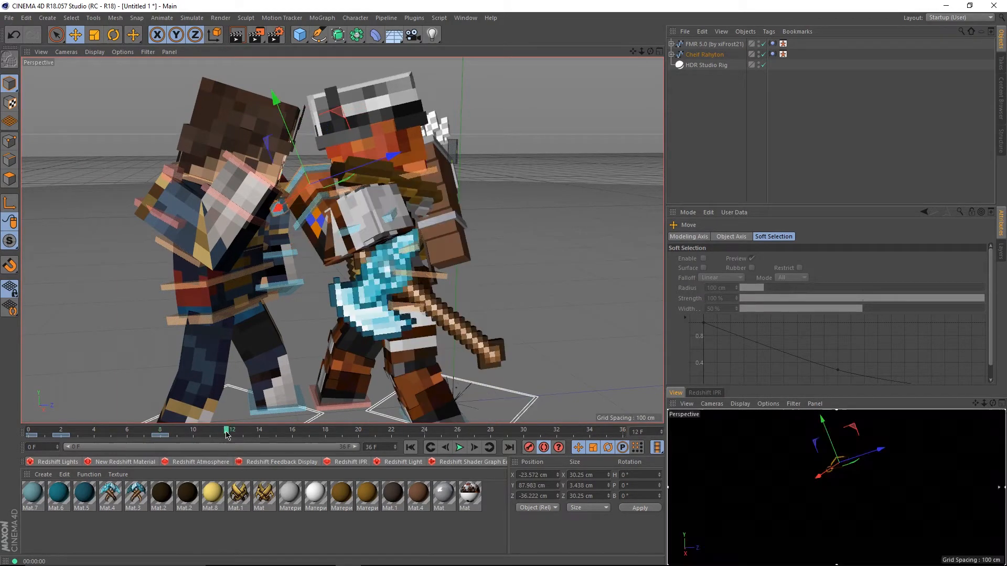
- Push the opponent's left fist toward the other fighter's head at frame 12, to about X 16 cm, Y 97.4 cm and Z -37.7 cm
alt+drag(362, 107, 294, 79)
key(w)
alt+drag(294, 158, 295, 222)
drag(386, 146, 345, 147)
drag(260, 172, 258, 155)
alt+drag(315, 146, 285, 172)
alt+drag(336, 157, 294, 162)
drag(325, 95, 347, 117)
alt+drag(252, 180, 276, 150)
scroll(276, 150, up, 5)
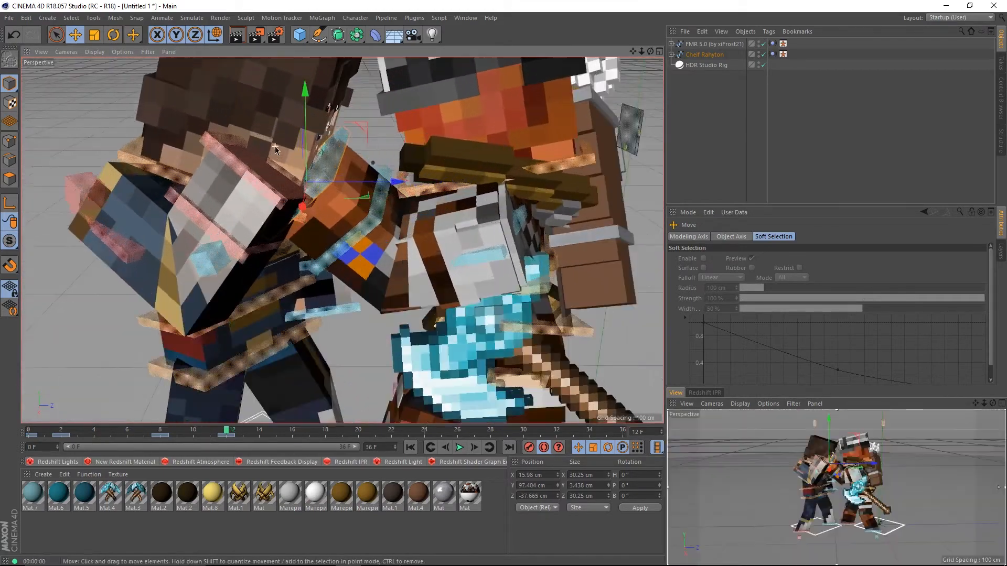
drag(338, 181, 342, 181)
- Rotate the opponent's waist at frame 12 to about H -10.4°, P -6.4° and B -7.7° and shift it to Z -50 cm
alt+drag(342, 181, 154, 428)
mouse_move(227, 430)
mouse_down()
mouse_move(248, 447)
mouse_move(231, 442)
mouse_move(249, 437)
mouse_move(230, 445)
mouse_up()
mouse_move(325, 273)
alt+mouse_down()
mouse_move(525, 304)
mouse_move(336, 280)
alt+mouse_up()
click(429, 283)
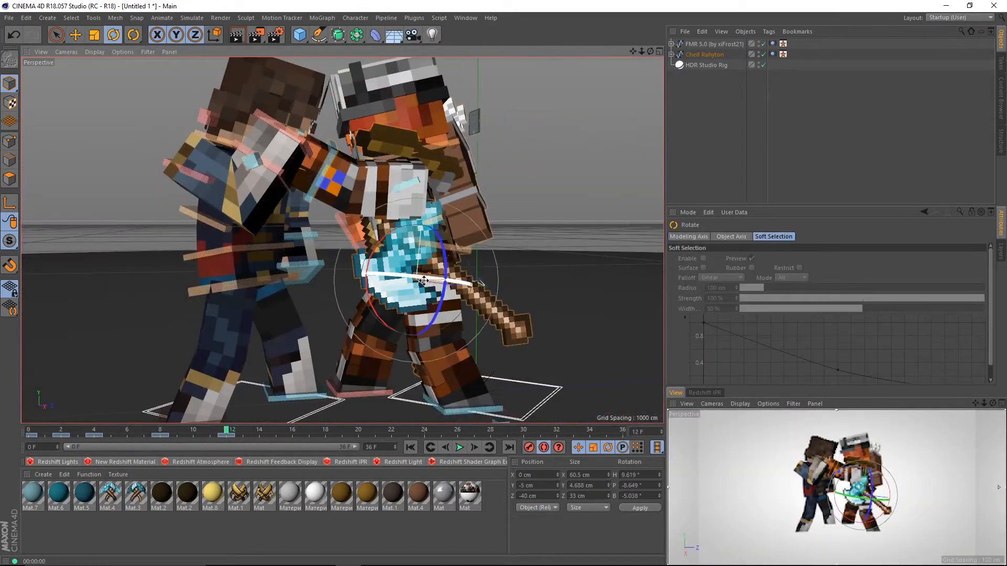
drag(414, 275, 389, 278)
alt+drag(407, 218, 428, 286)
key(e)
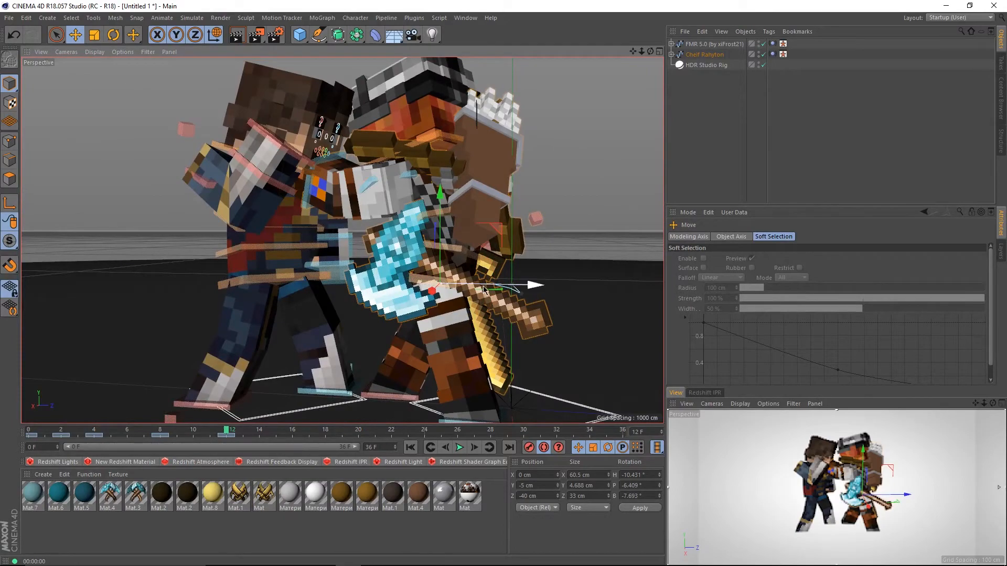
click(161, 431)
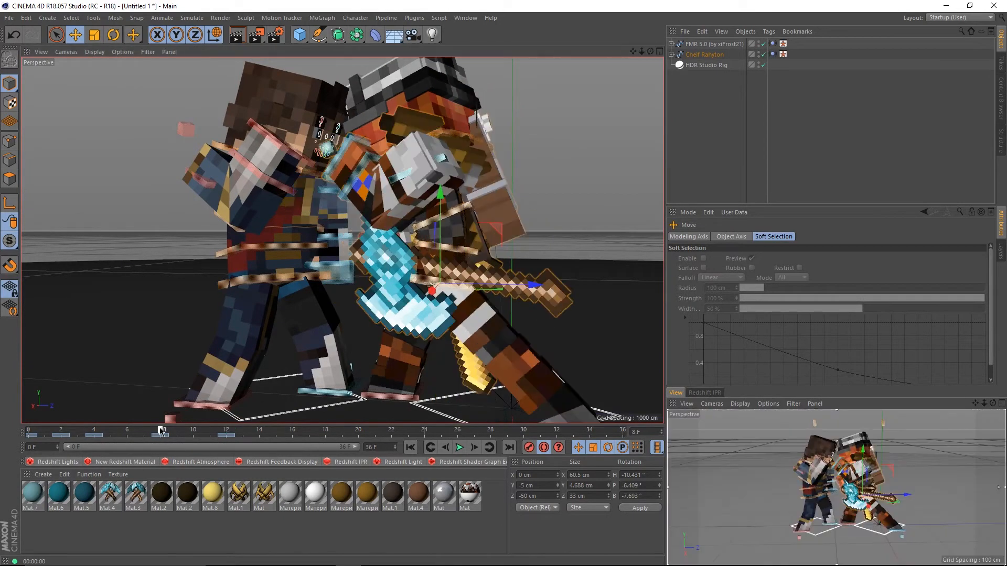
drag(270, 456, 227, 454)
alt+drag(293, 314, 330, 273)
- Reposition the opponent's left fist at frame 12 to about X 19.3 cm, Y 100.2 cm and Z -43.8 cm
click(161, 431)
click(350, 140)
click(226, 430)
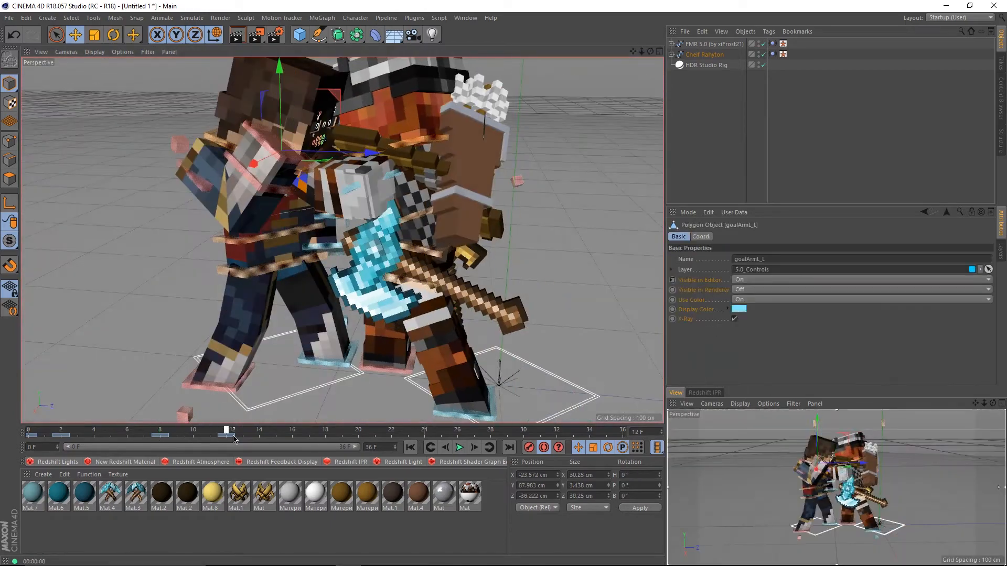
drag(341, 161, 317, 231)
drag(331, 170, 309, 163)
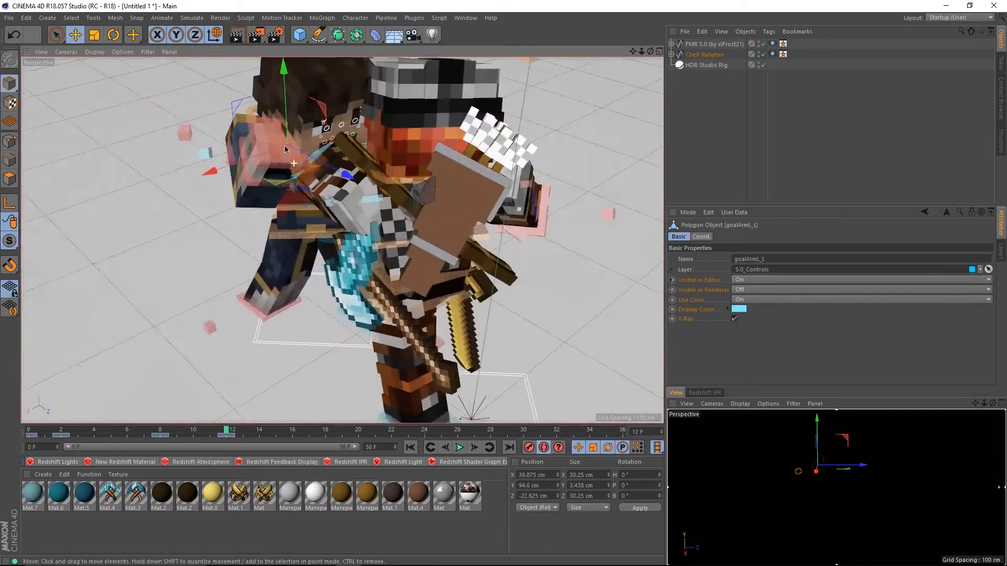
drag(249, 165, 278, 155)
mouse_move(333, 195)
alt+mouse_down()
mouse_move(335, 184)
mouse_move(341, 210)
alt+mouse_up()
- Bring the opponent's right fist back to guard at frame 12, about X 4 cm, Y 93.2 cm, Z -25.5 cm, rotated to H 4.5°, P 6.5°, B -8.2°
click(126, 430)
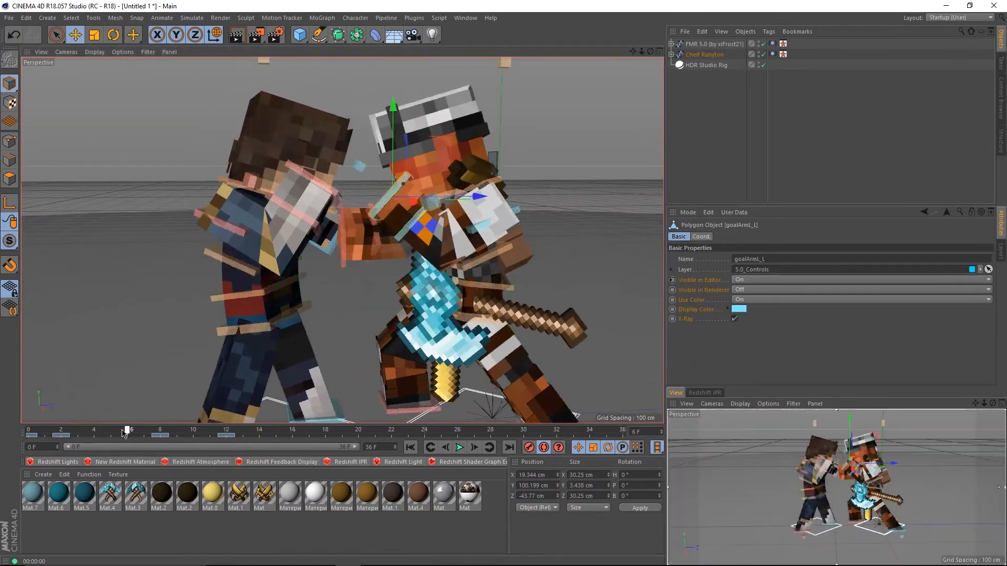
drag(111, 430, 101, 402)
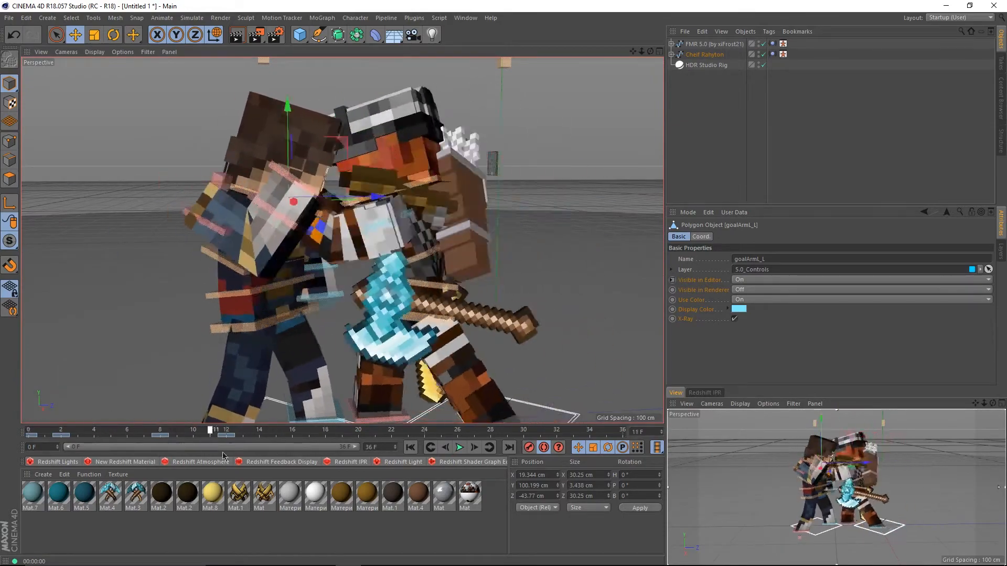
drag(86, 446, 229, 439)
alt+drag(367, 210, 76, 222)
click(339, 278)
alt+drag(345, 281, 255, 320)
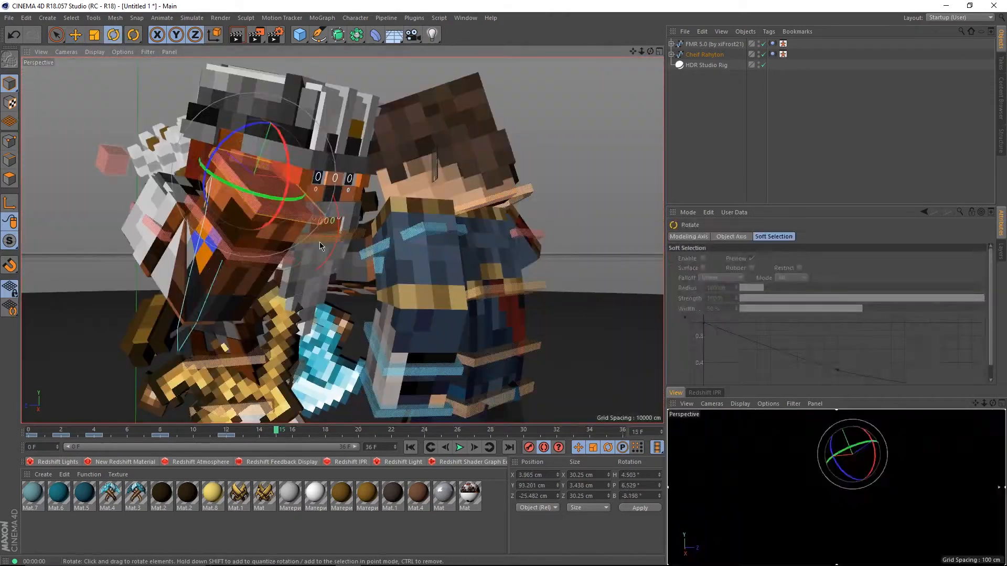
- Move the opponent's frame 12 keyframes to frame 10 and record the back rotation there
click(320, 243)
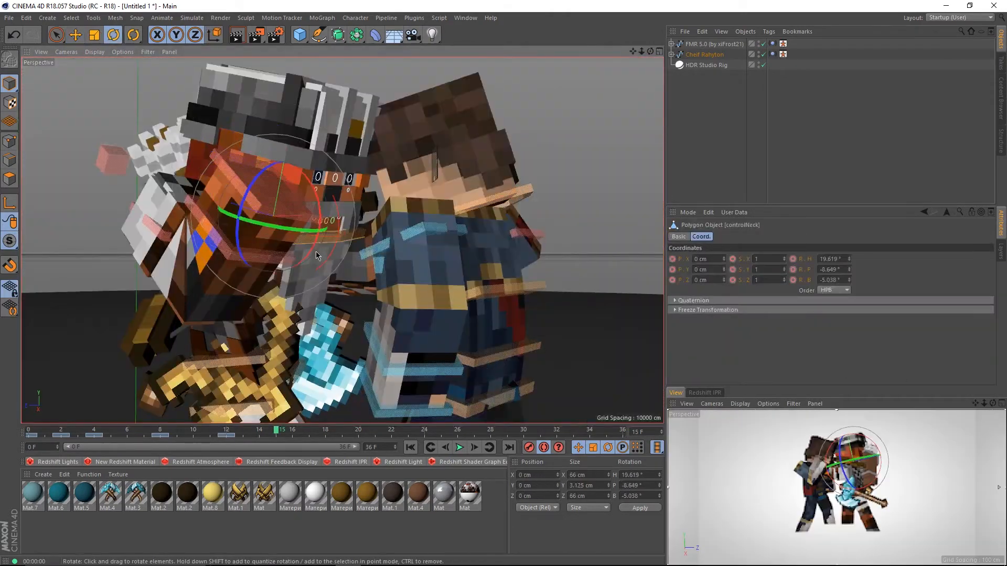
alt+drag(318, 254, 341, 294)
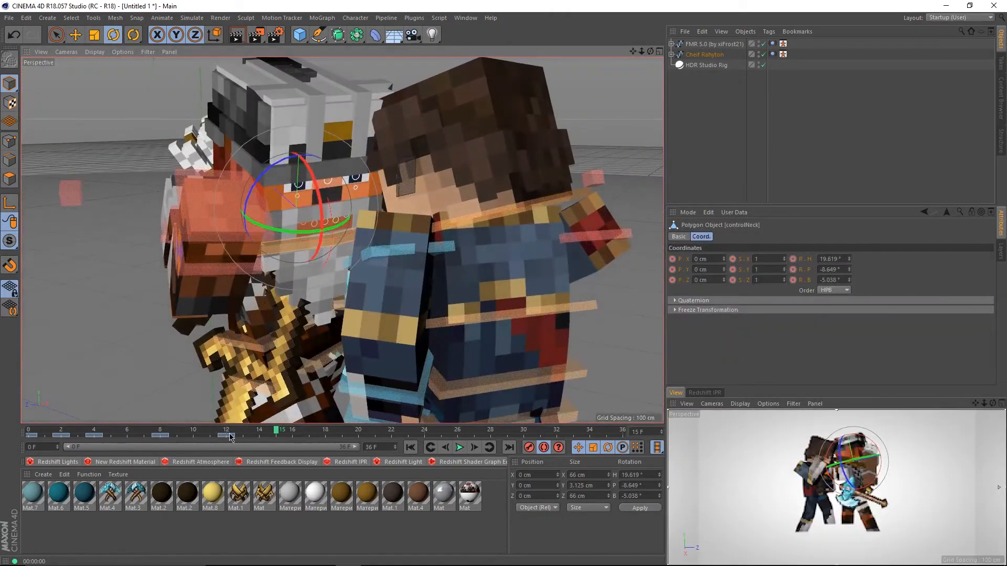
click(228, 434)
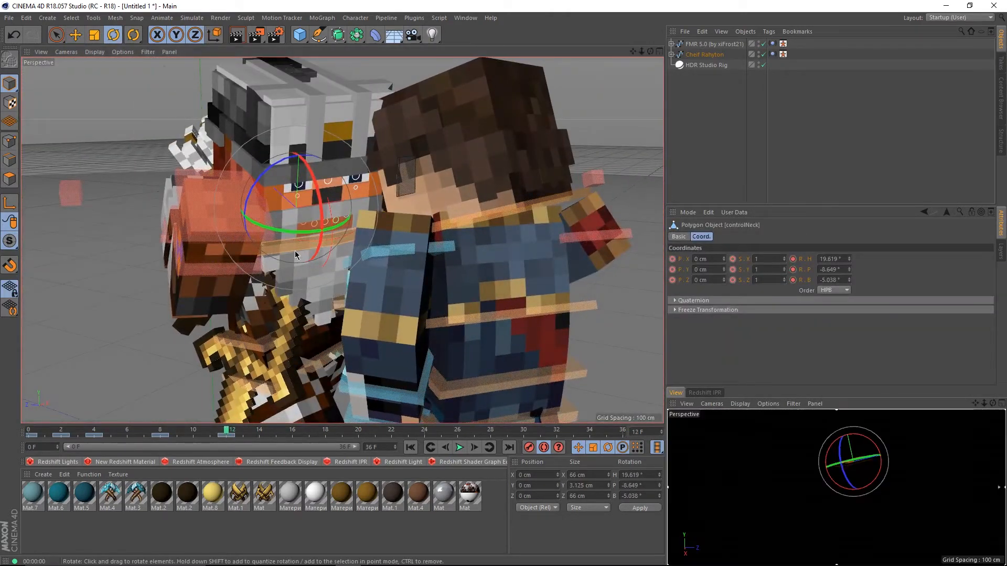
drag(125, 437, 158, 436)
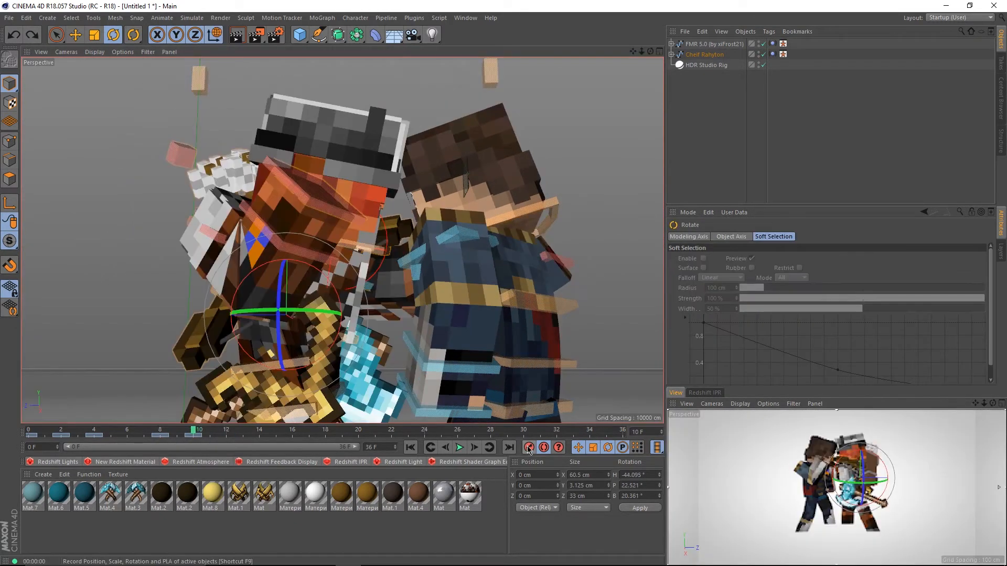
click(163, 432)
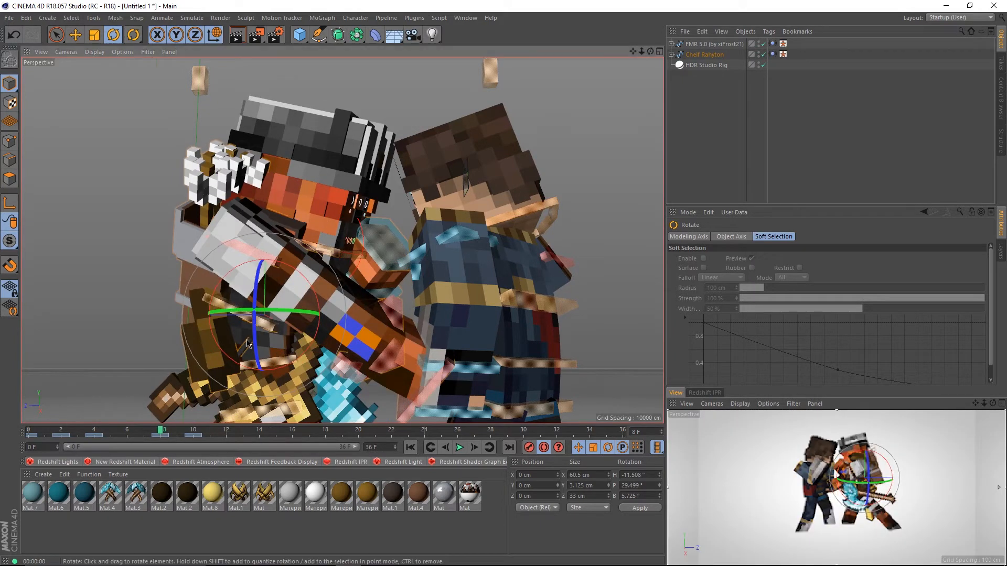
- Select the opponent's right fist and examine the punch between frames 6 and 11 from several angles and in playback
alt+drag(248, 344, 275, 314)
key(w)
alt+drag(279, 322, 586, 321)
click(348, 321)
alt+drag(349, 321, 106, 317)
key(e)
alt+drag(399, 322, 126, 430)
alt+drag(407, 294, 490, 214)
drag(127, 429, 209, 429)
alt+drag(335, 246, 335, 294)
drag(209, 429, 146, 438)
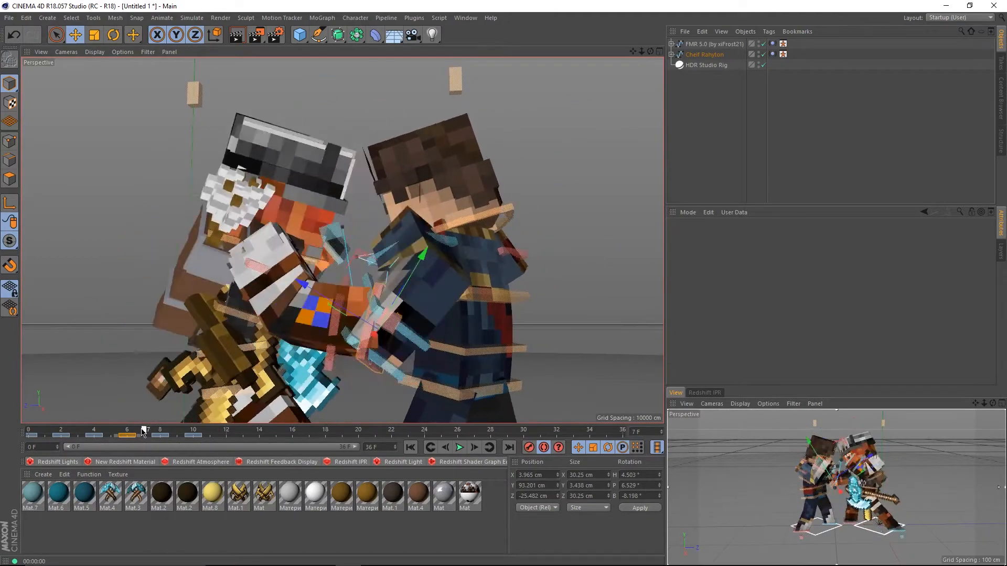
click(460, 447)
click(461, 452)
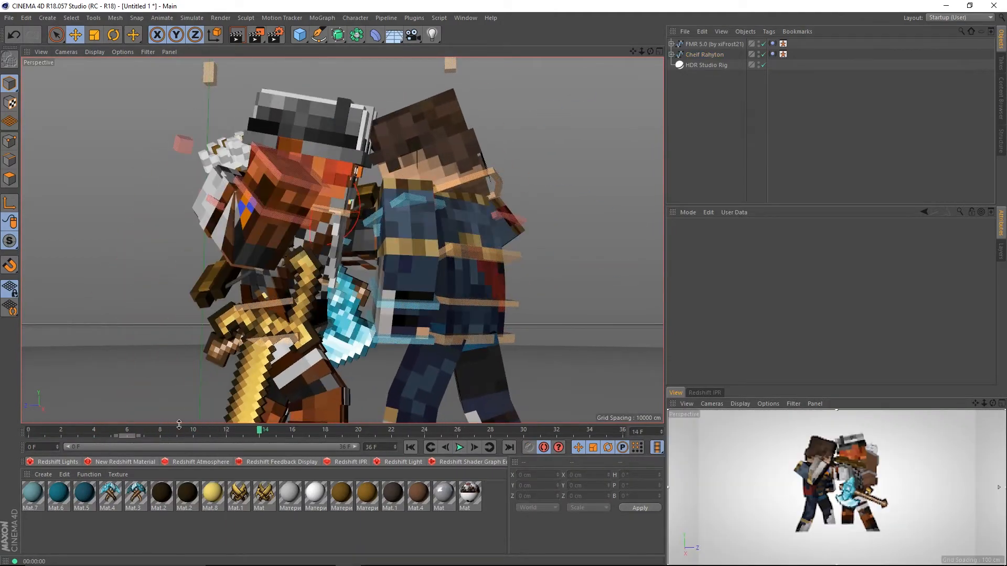
- Twist the opponent's back at frame 8 to about H 33.7°, P 25.7° and B -16.1°
click(246, 315)
drag(180, 431, 162, 431)
alt+drag(220, 346, 331, 375)
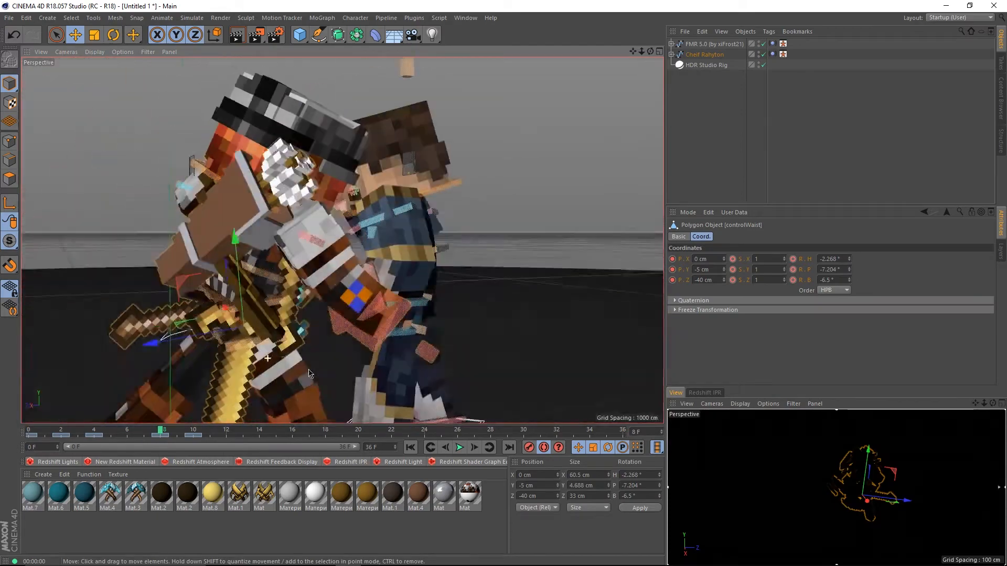
mouse_move(160, 431)
mouse_down()
mouse_move(78, 433)
mouse_move(162, 436)
mouse_up()
alt+drag(236, 362, 244, 332)
key(r)
alt+drag(252, 335, 294, 320)
click(236, 302)
alt+drag(341, 266, 516, 272)
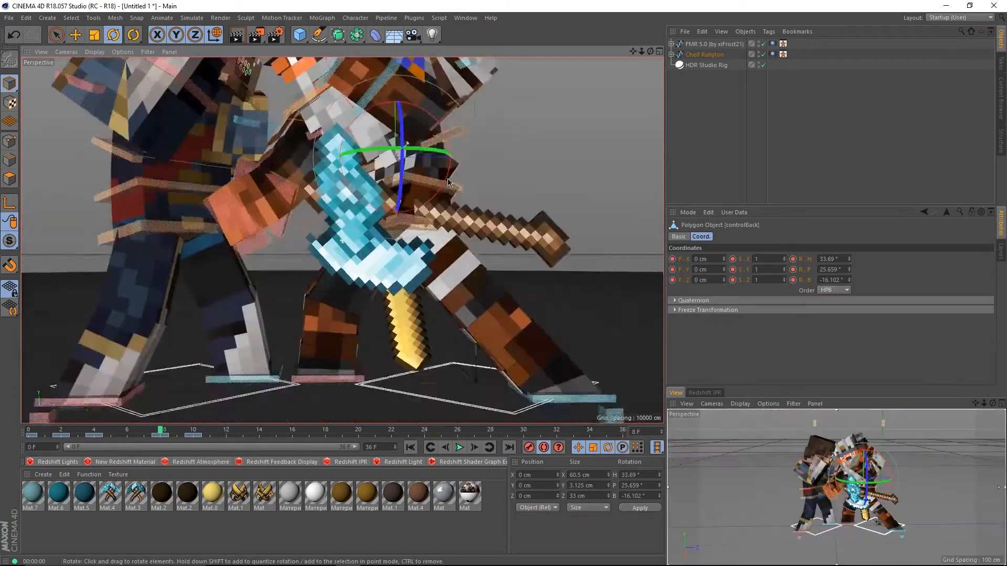
- Move and rotate the opponent's right fist at frame 8 so the low punch meets the FMR 5.0 character's stomach
alt+middle_drag(399, 230, 398, 356)
mouse_move(160, 431)
mouse_down()
mouse_move(60, 432)
mouse_move(189, 431)
mouse_move(159, 434)
mouse_up()
click(242, 309)
key(e)
alt+drag(246, 309, 426, 257)
alt+drag(426, 257, 655, 309)
click(444, 204)
click(445, 204)
key(r)
alt+drag(461, 209, 142, 268)
key(w)
scroll(240, 220, down, 5)
alt+middle_drag(240, 221, 257, 229)
click(724, 144)
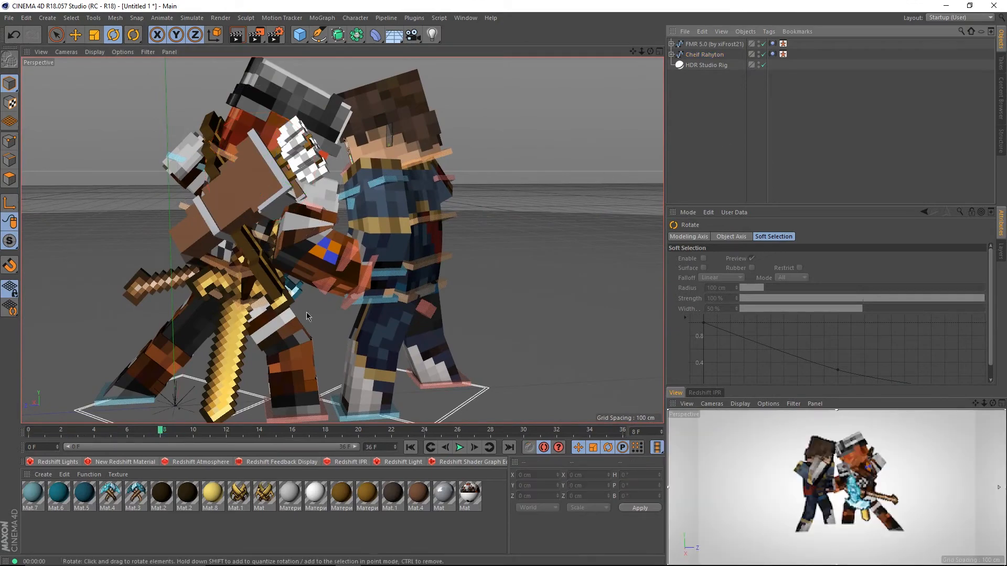
- Scrub the fight from frame 0 to frame 13 to check the timing of the punches
drag(35, 433, 101, 433)
click(363, 278)
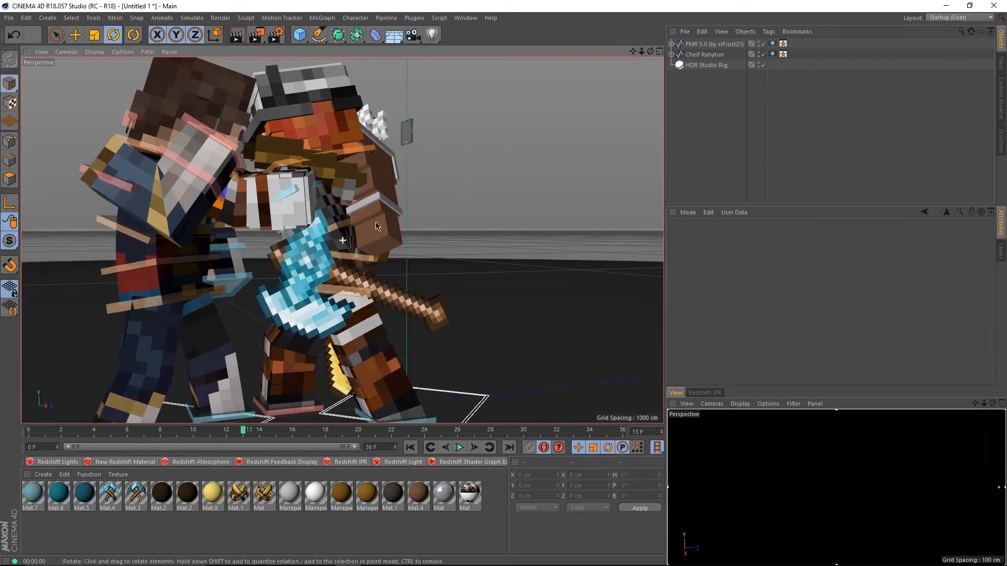
drag(8, 436, 242, 433)
- Frame both fighters in full from the side for the render and scrub the animation from frame 0 to 12
mouse_move(178, 565)
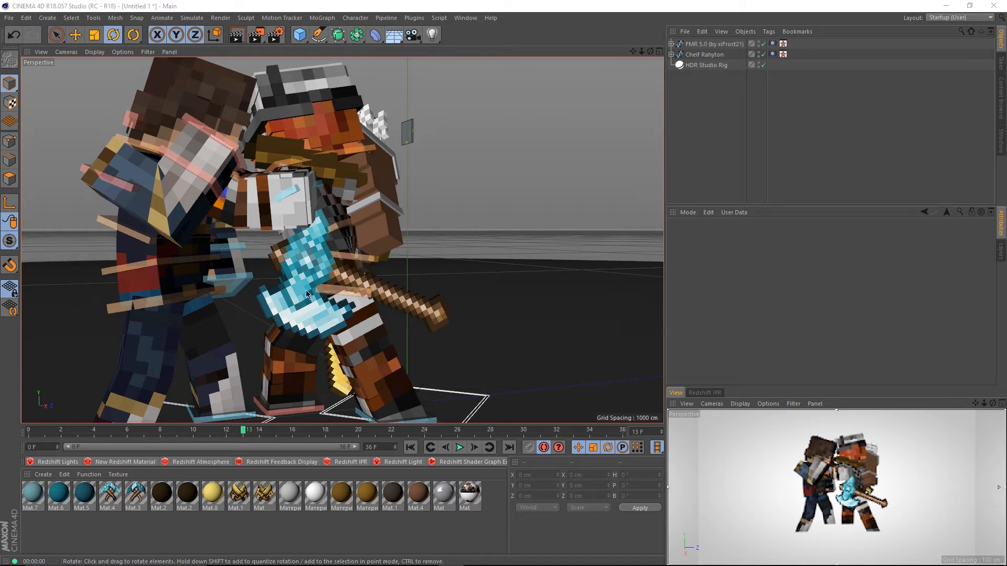
scroll(303, 291, down, 1)
alt+middle_drag(303, 291, 414, 276)
scroll(414, 276, down, 1)
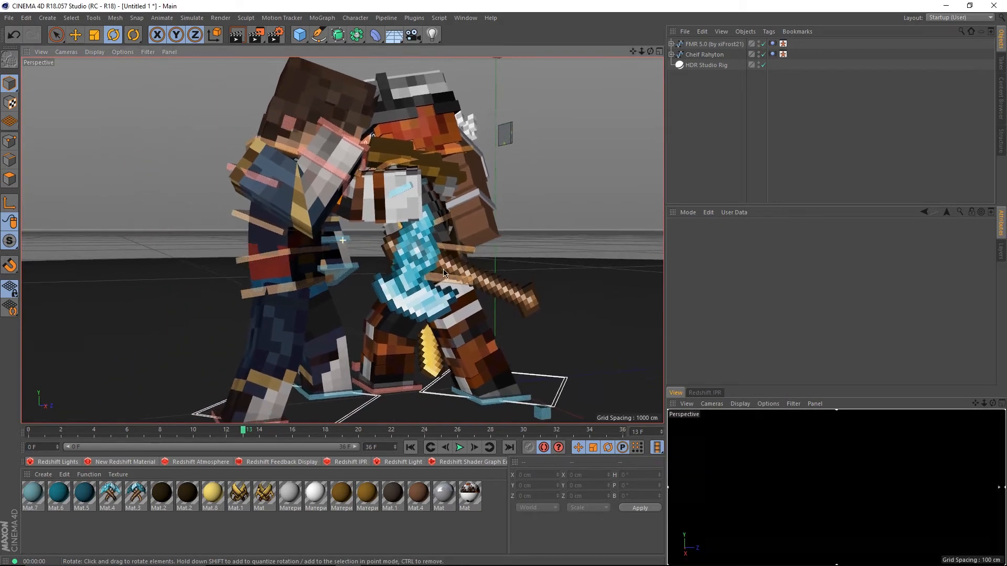
alt+drag(402, 267, 414, 261)
alt+middle_drag(414, 260, 397, 257)
scroll(396, 257, down, 1)
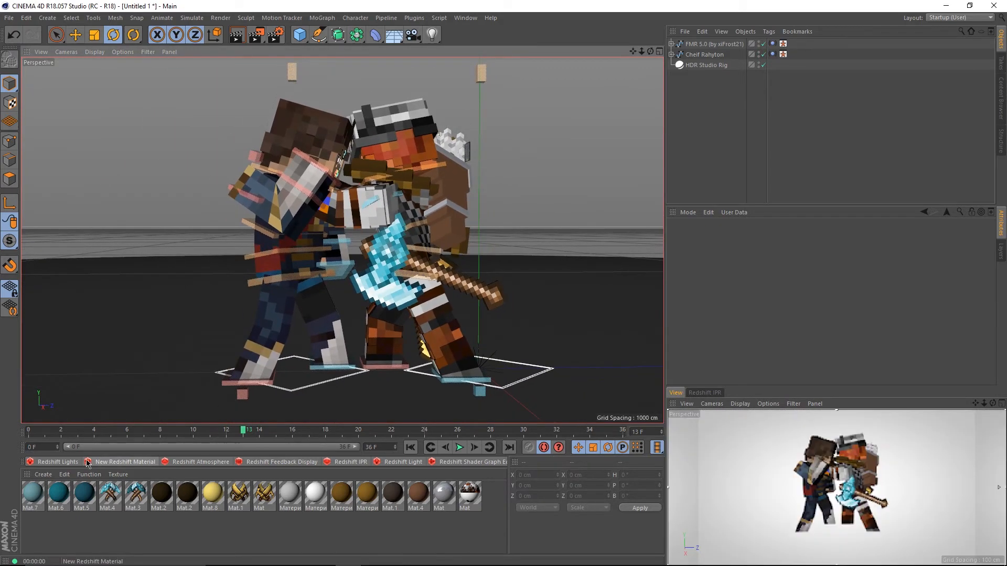
click(32, 431)
drag(27, 438, 237, 431)
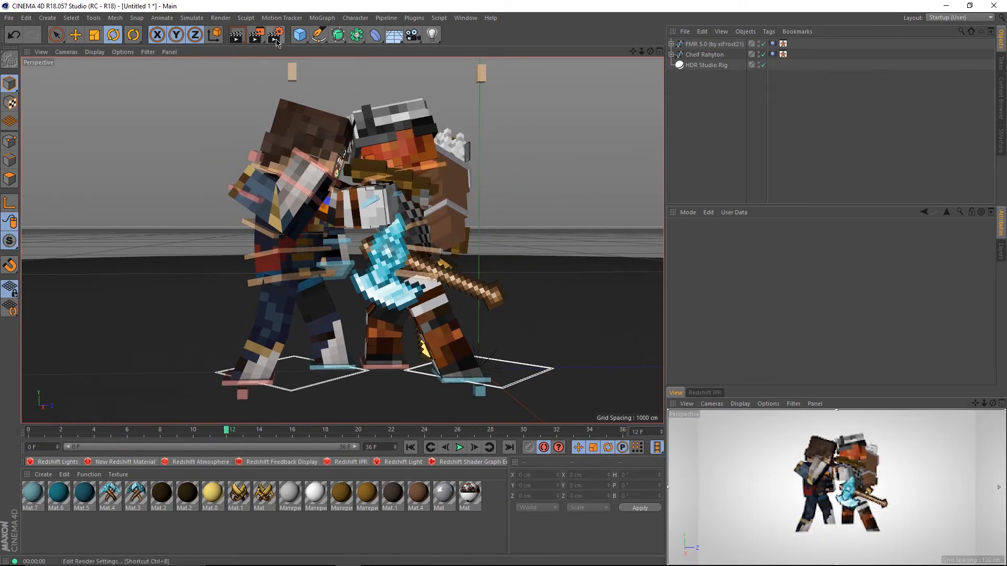
- Configure the Hardware OpenGL render for frames 0 to 14 at 24 fps and check its save options
click(277, 40)
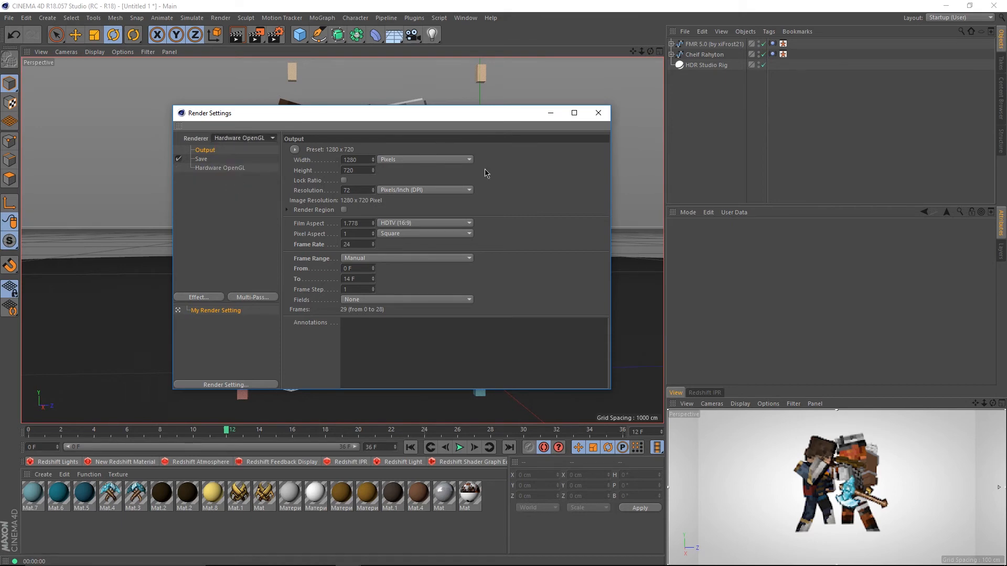
click(201, 159)
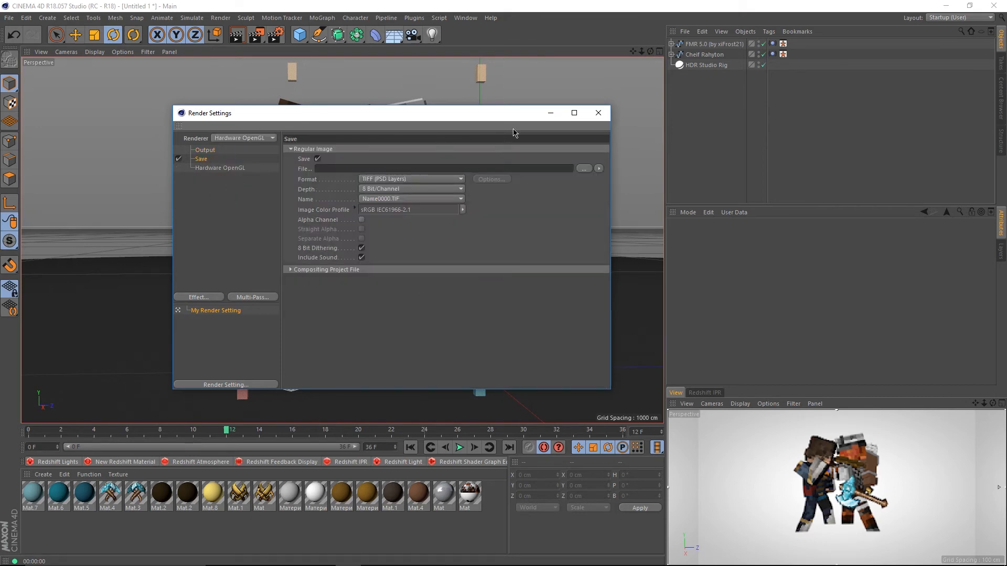
click(598, 113)
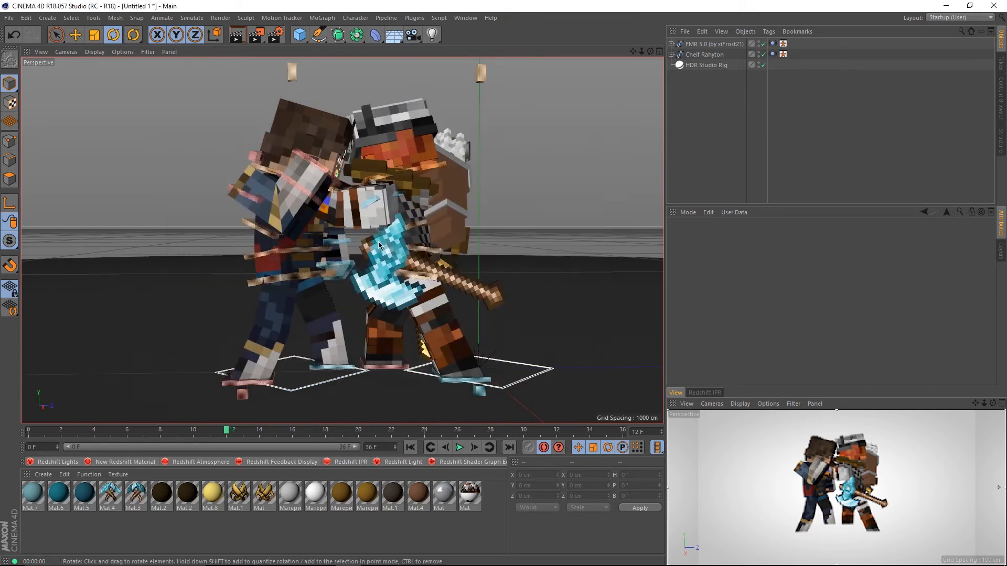
- Render the animation in the Picture Viewer without saving to file and play it back at full window size
click(258, 37)
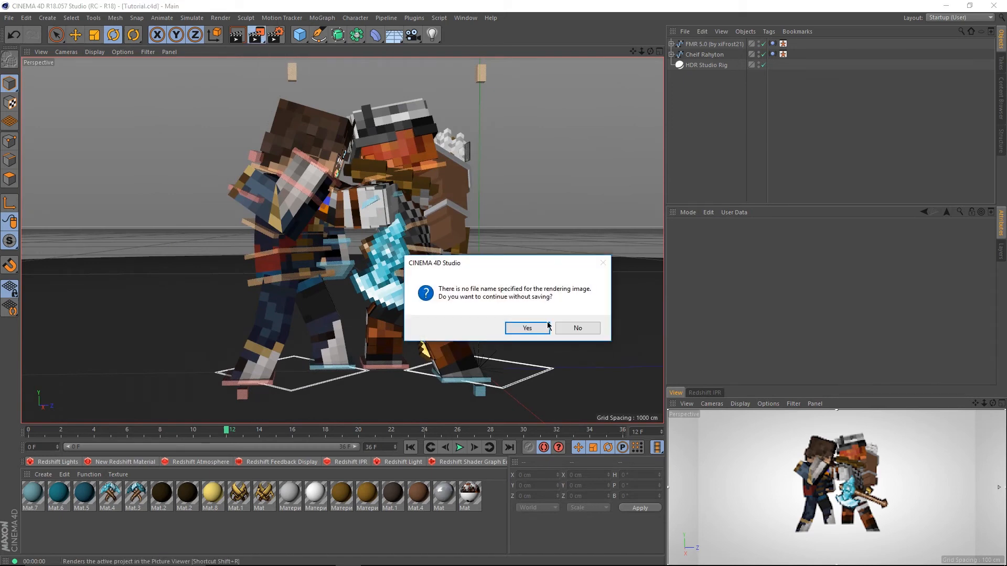
click(527, 328)
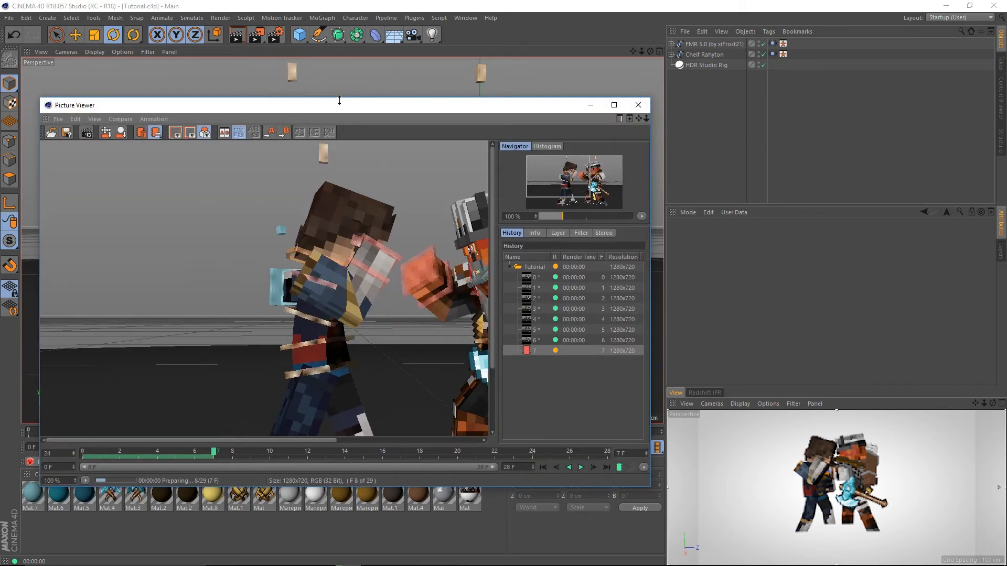
drag(342, 101, 405, 3)
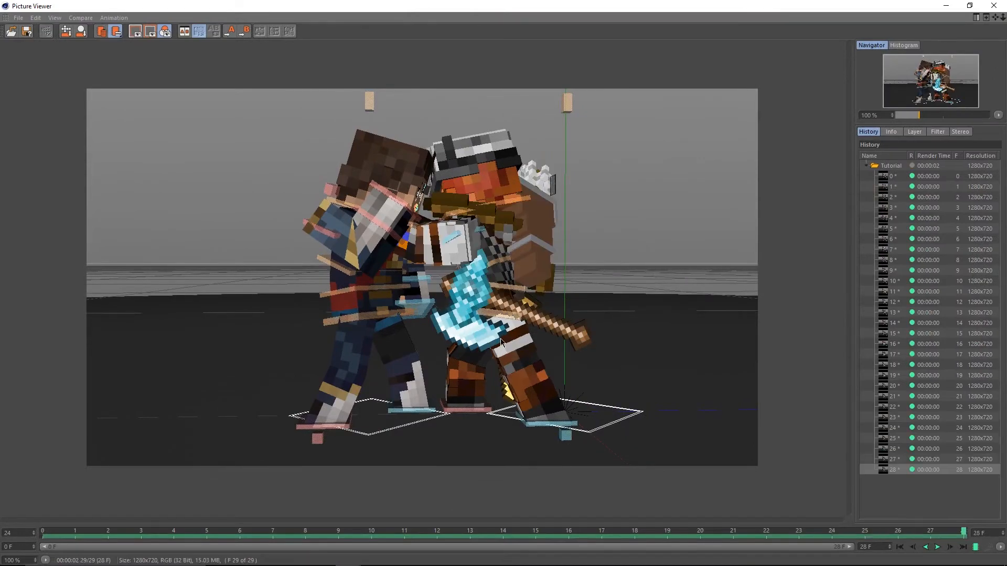
click(937, 548)
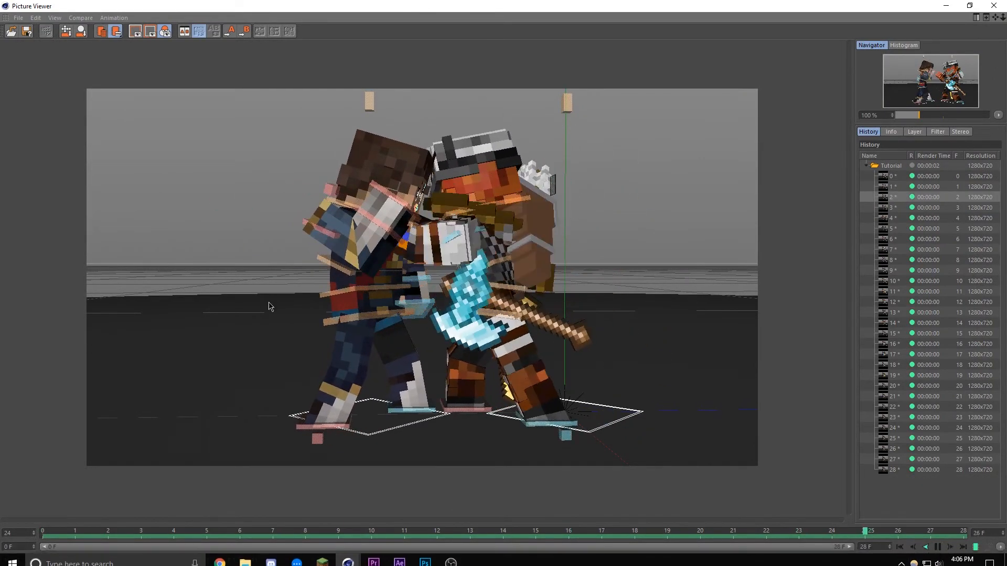